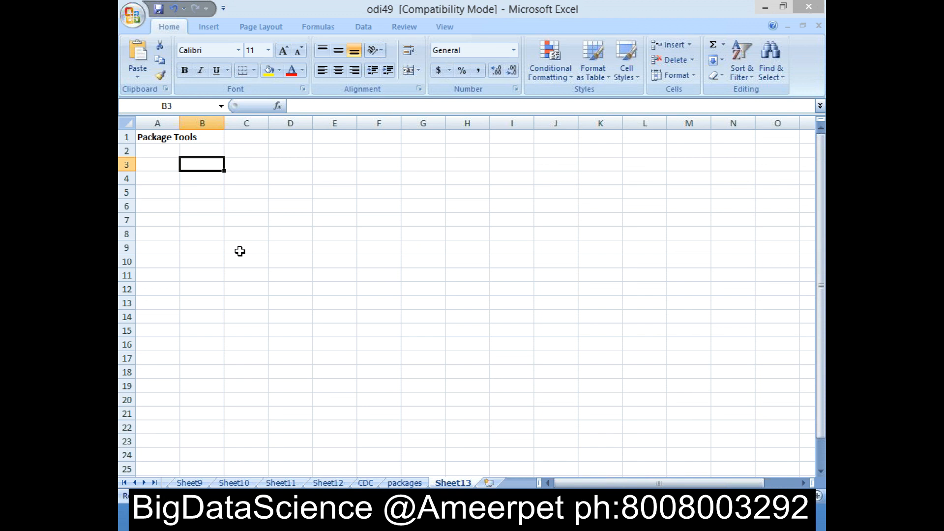
key(Down)
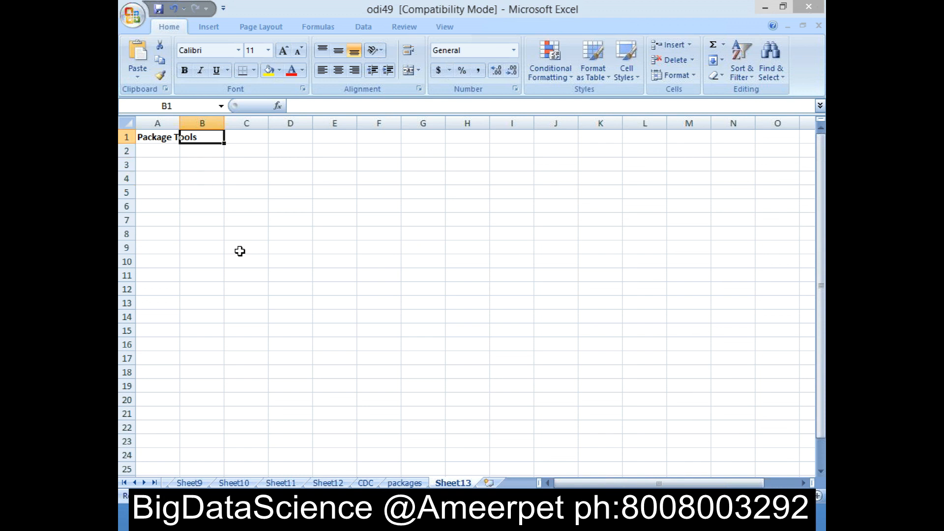
key(Up)
key(Left)
key(Down)
key(Up)
key(Down)
key(Down)
key(Right)
key(Up)
key(Right)
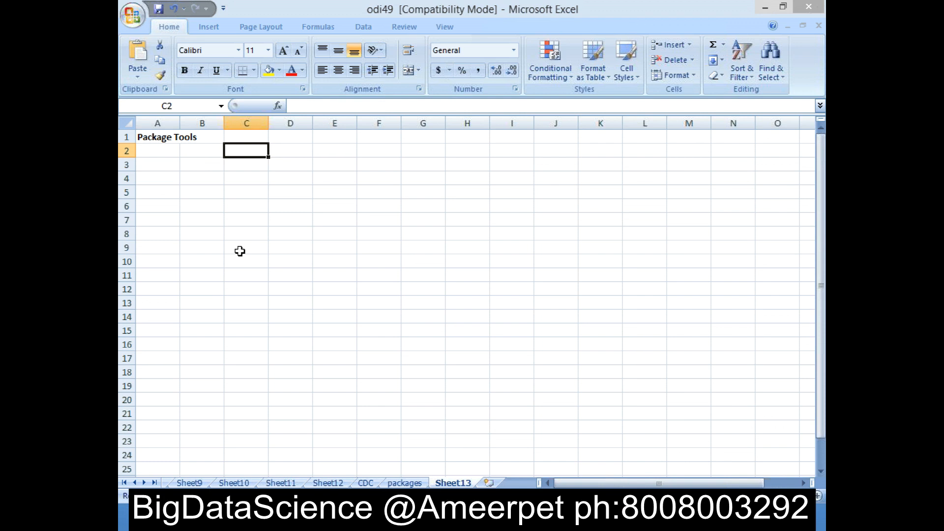
text(-)
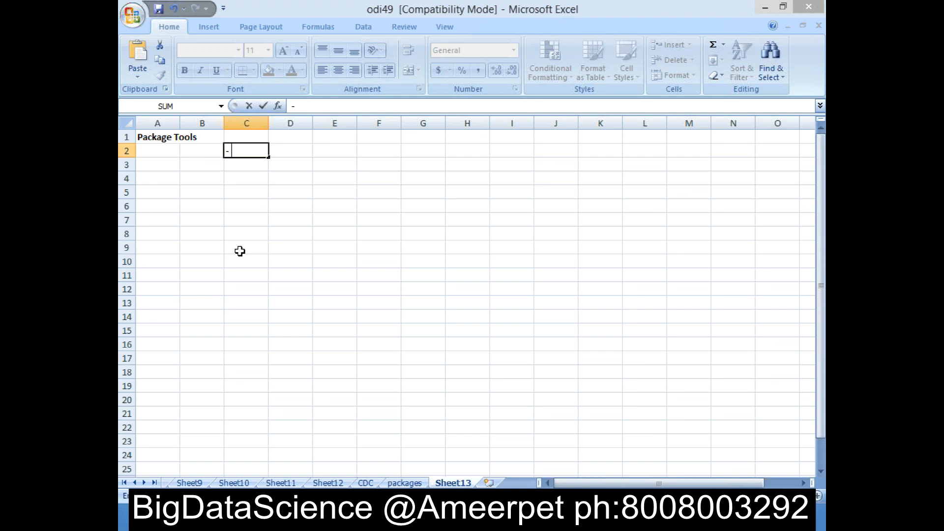
text(- pla)
key(BackSpace)
key(BackSpace)
key(BackSpace)
text(add)
key(BackSpace)
key(BackSpace)
key(BackSpace)
key(BackSpace)
key(BackSpace)
key(Escape)
text(-- PLAC)
key(BackSpace)
key(Escape)
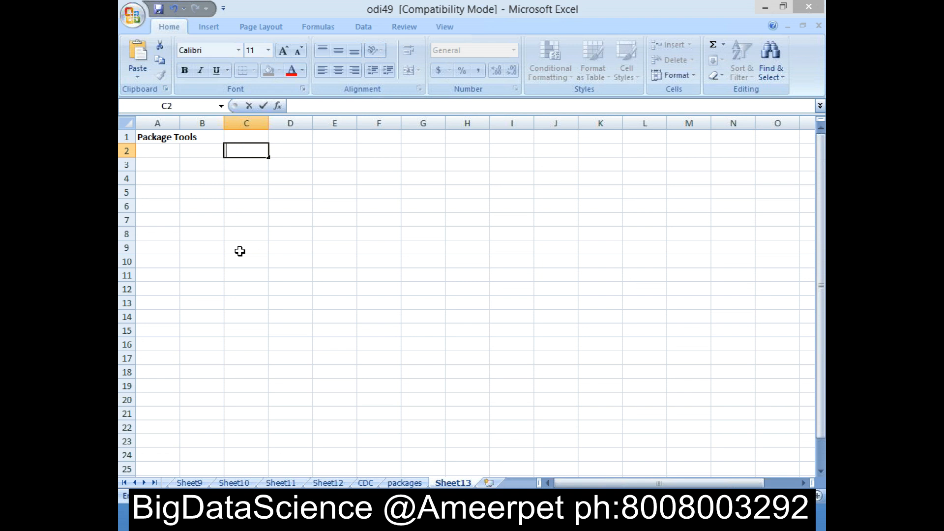
text('P)
key(BackSpace)
key(BackSpace)
key(Return)
key(Return)
Enter "add mappings", "procedures" and "scenarios" in cells C2, C3 and C4 under the Package Tools heading.
key(Up)
key(Up)
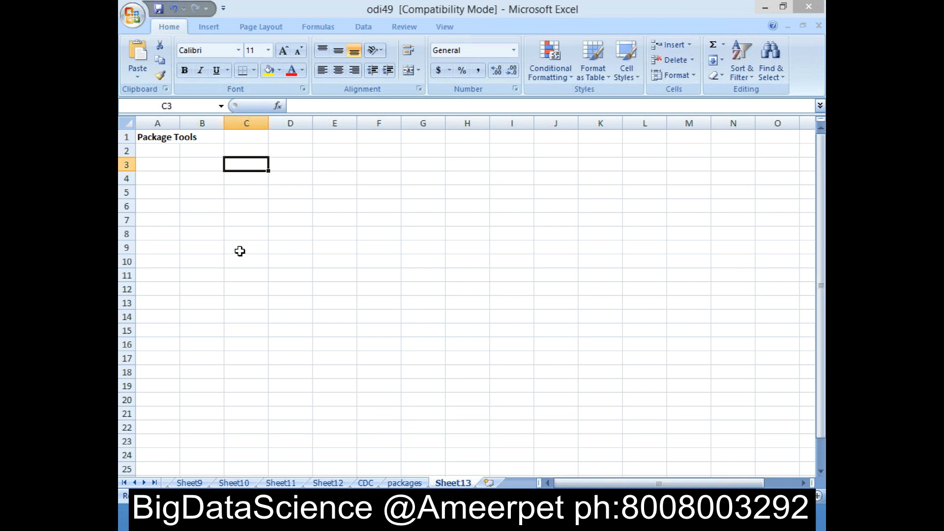
text(add )
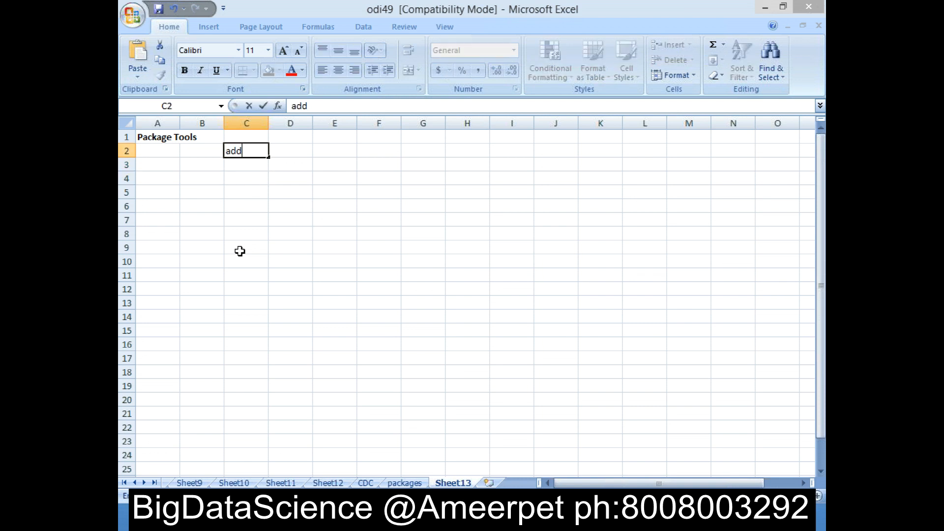
text(mappings)
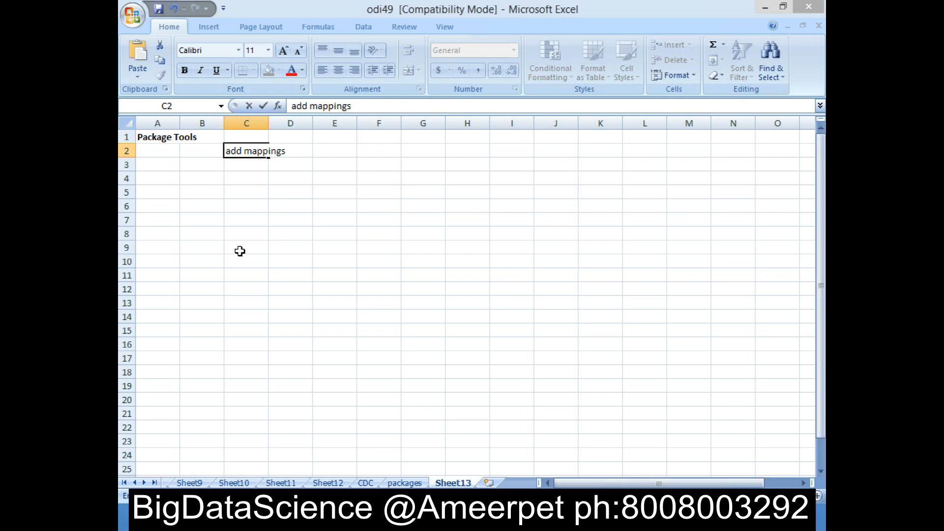
key(Return)
text(procedures)
key(Return)
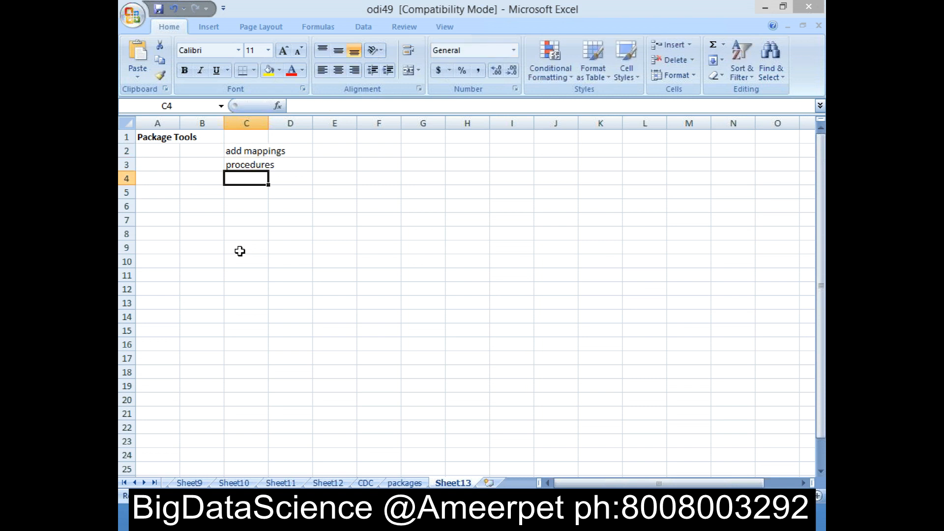
text(scenarios)
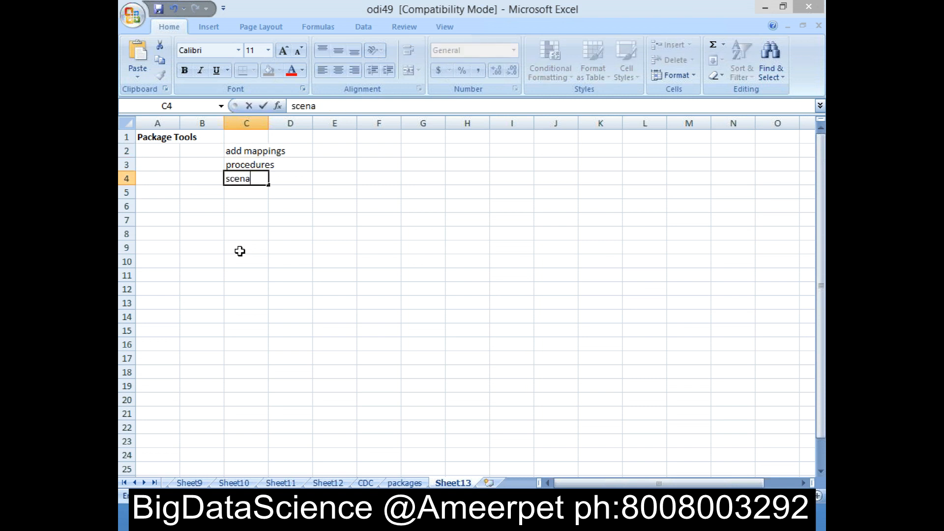
key(Return)
key(Up)
key(Up)
key(Up)
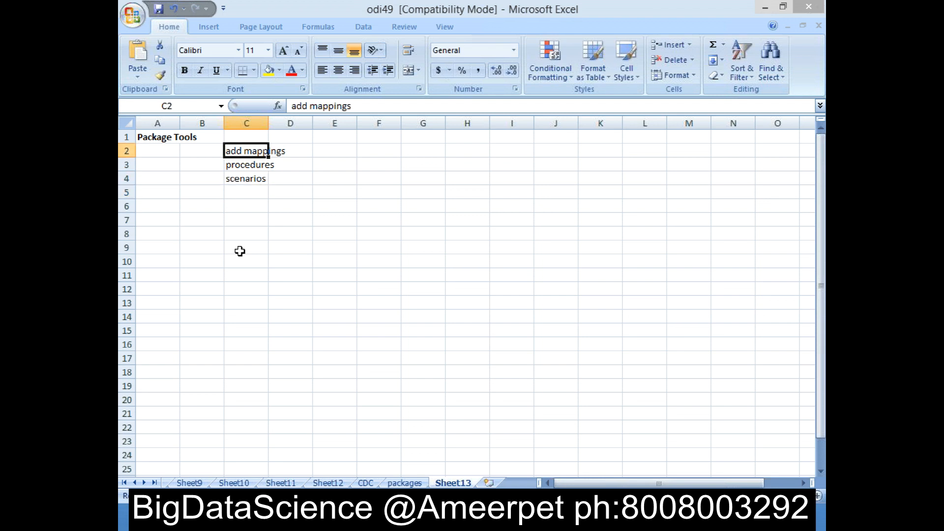
key(Down)
key(Down)
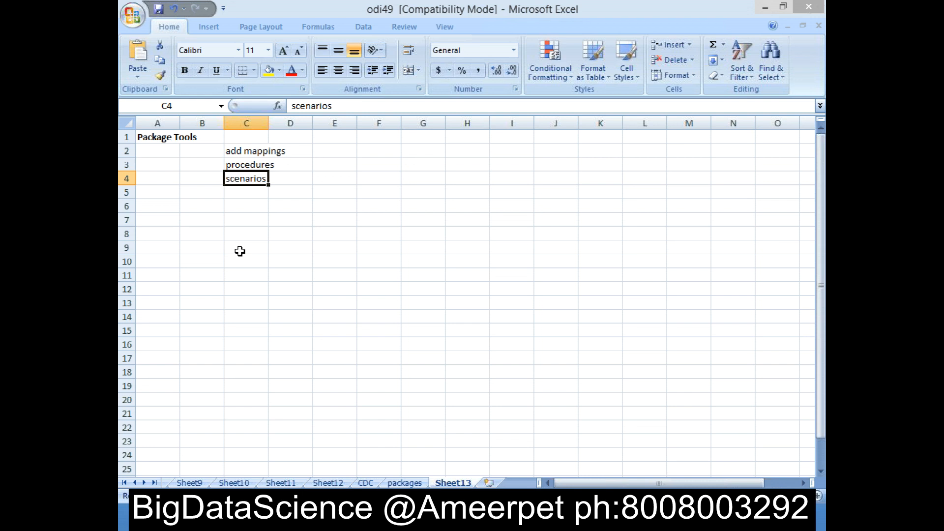
Enter "add scenarios of another packages" in cell C5 below the scenarios entry.
key(Return)
text(a)
key(BackSpace)
text(dd)
key(BackSpace)
key(BackSpace)
text(dd sc)
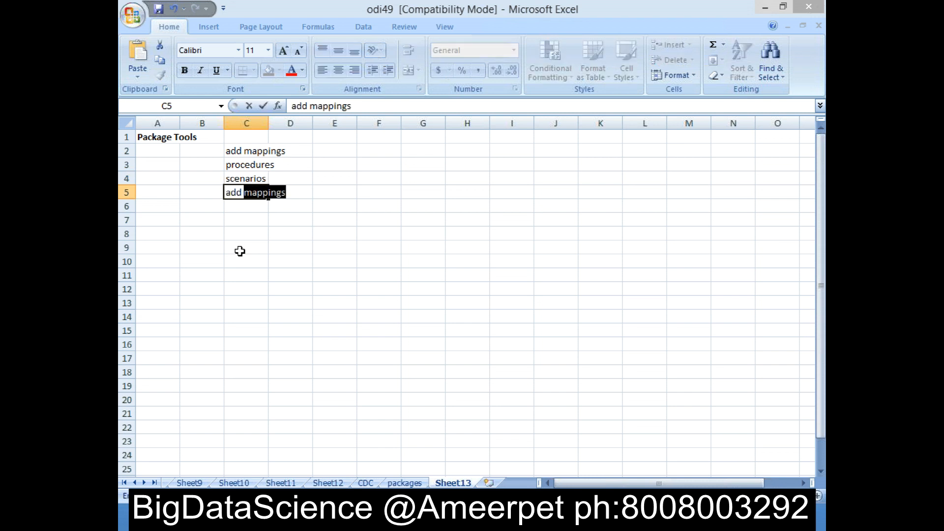
key(BackSpace)
text(ce)
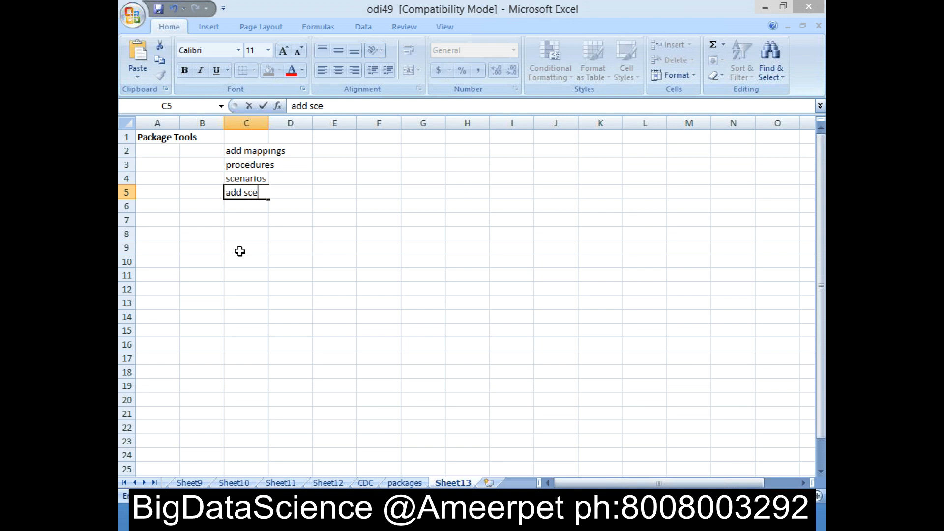
text(narios of pa)
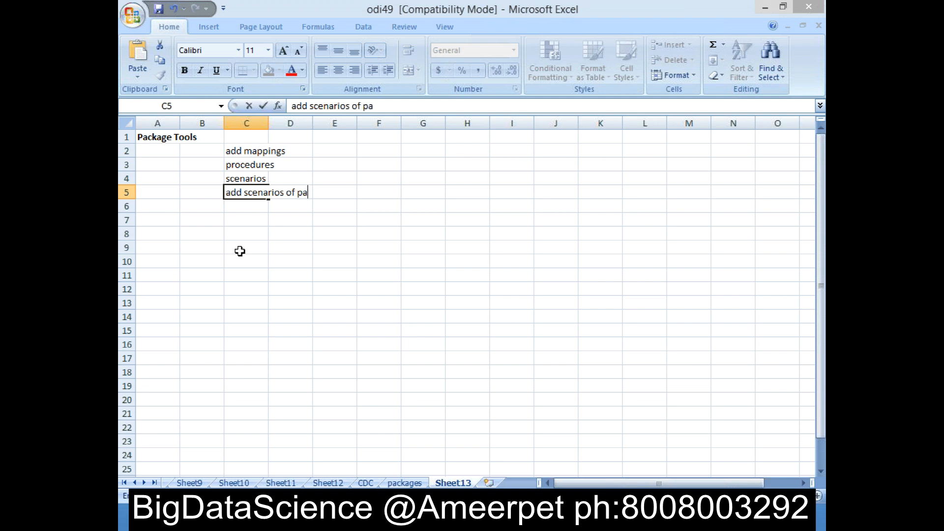
key(BackSpace)
key(BackSpace)
text(another packages)
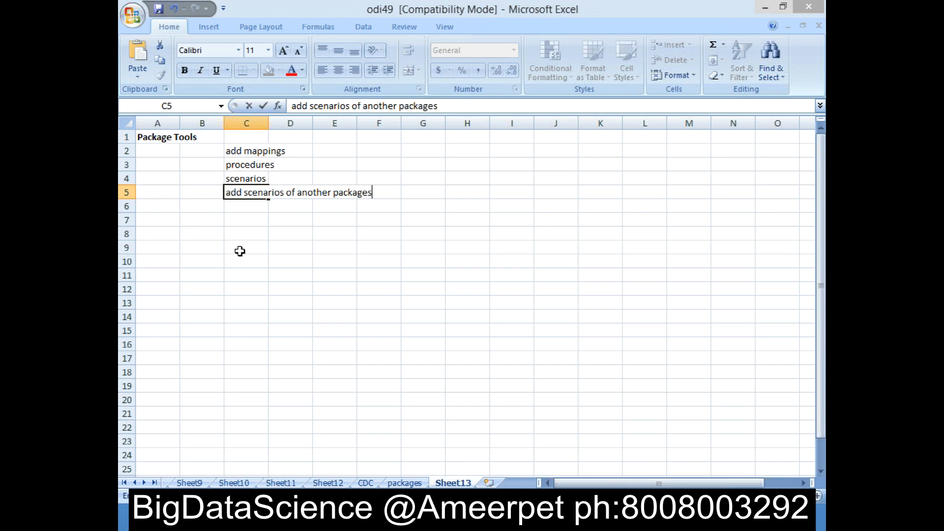
key(Return)
key(Up)
key(Up)
key(Up)
key(Up)
key(Down)
key(Down)
key(Down)
key(Down)
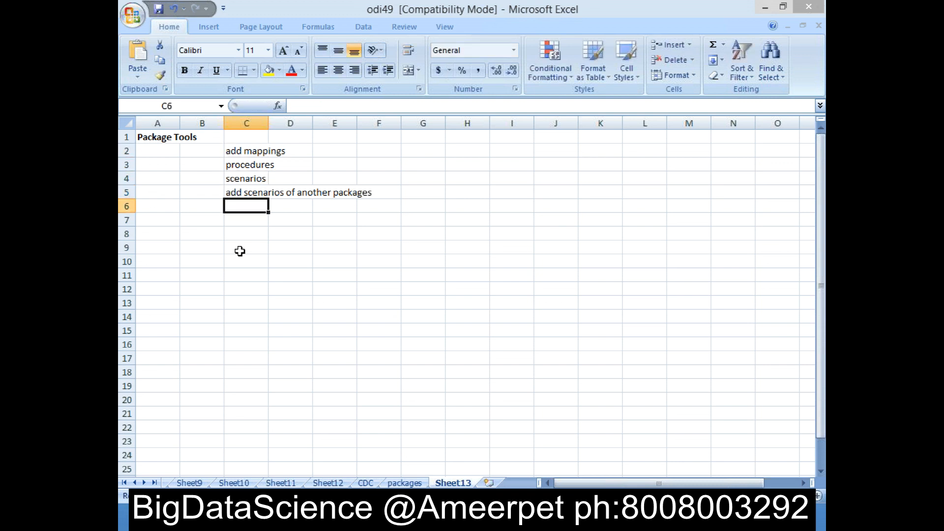
Enter "variable" in cell C6 and its first sub-item "déclare" in cell D7.
text(variable)
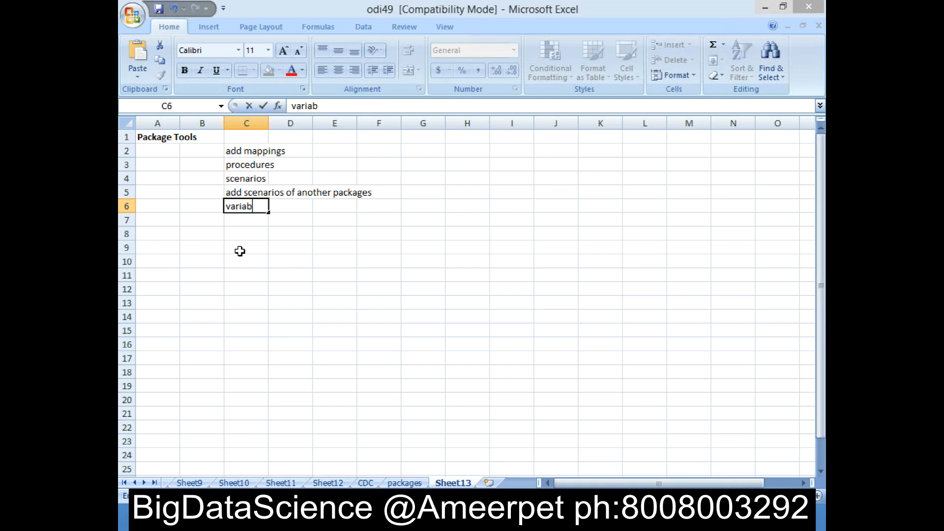
key(Return)
key(Right)
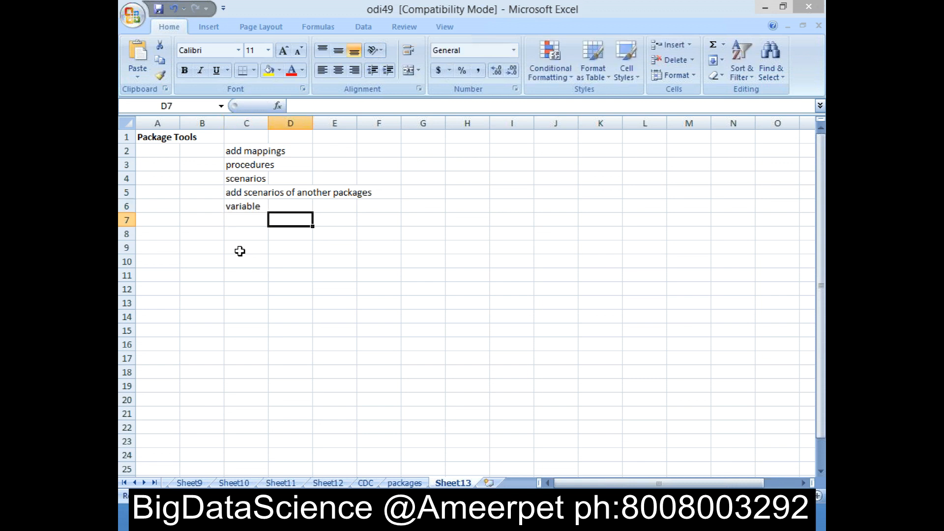
text(decor)
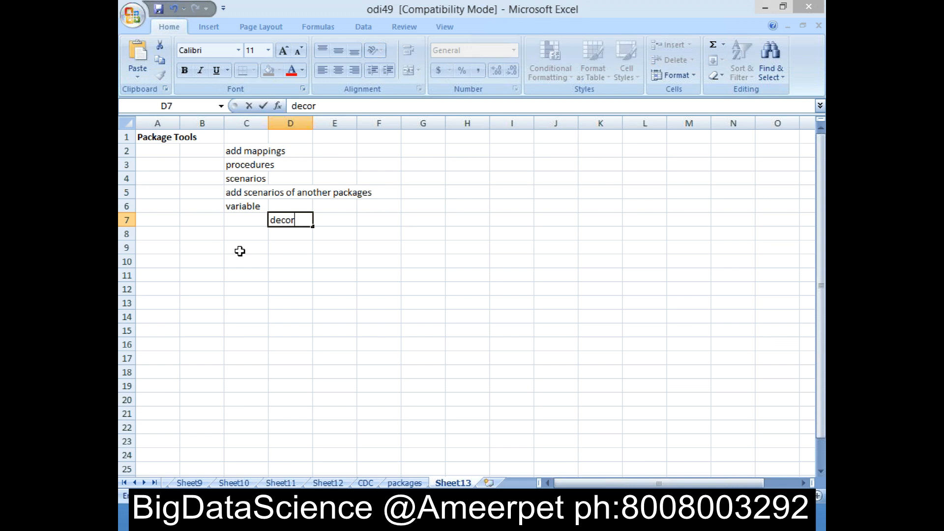
key(Home)
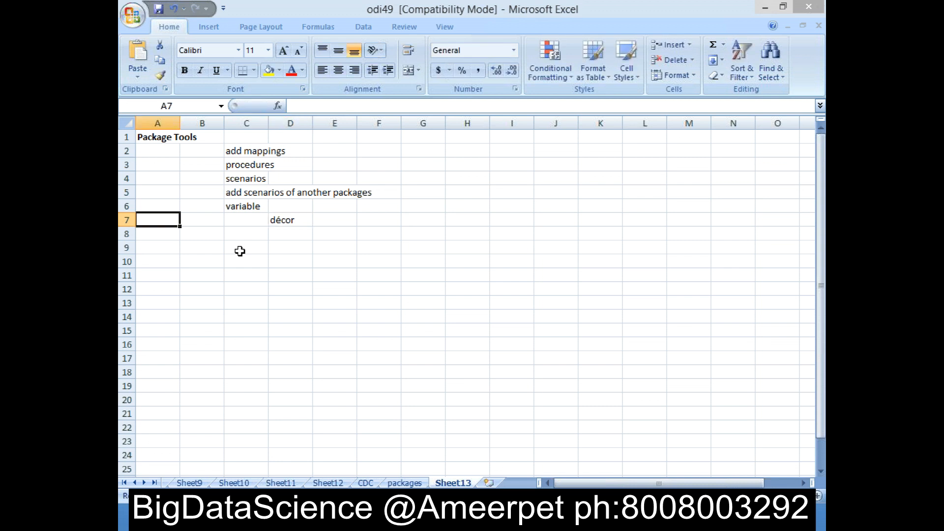
key(Right)
key(Right)
key(Right)
key(F2)
key(BackSpace)
key(BackSpace)
text(lare)
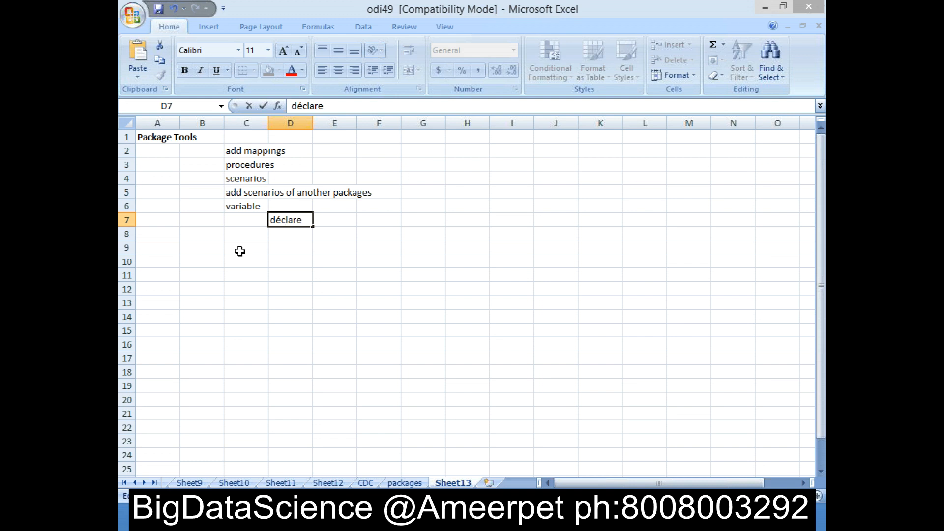
key(Return)
key(Up)
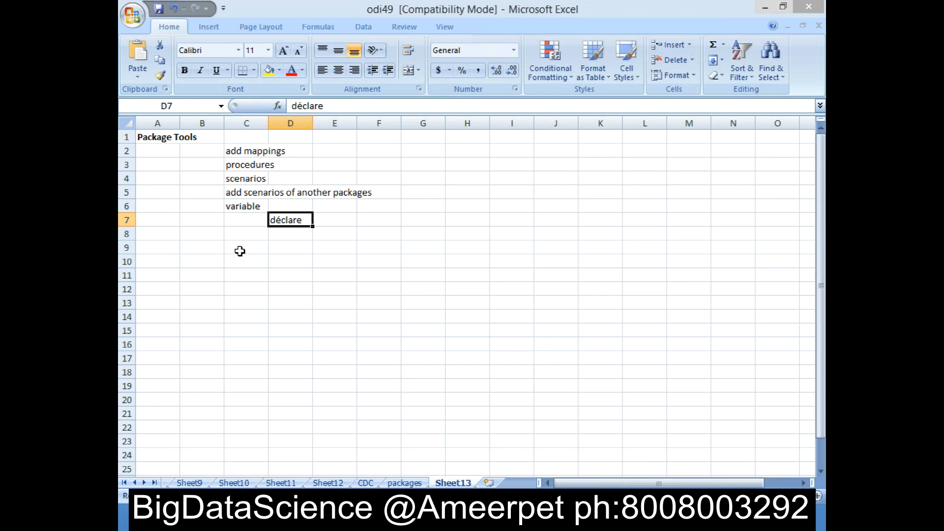
Enter the variable sub-item "set" in cell D8 with the option "assign" beside it in E8.
key(Down)
text(set)
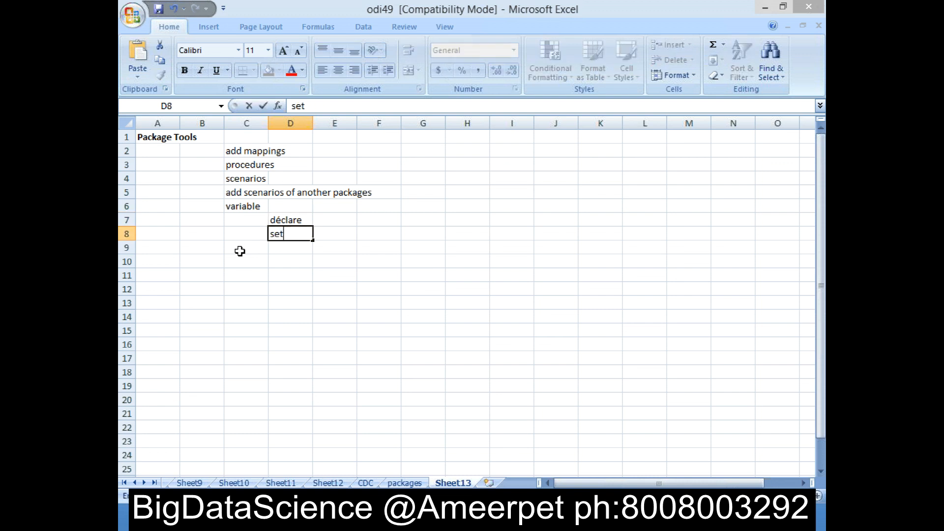
key(Tab)
text(assign)
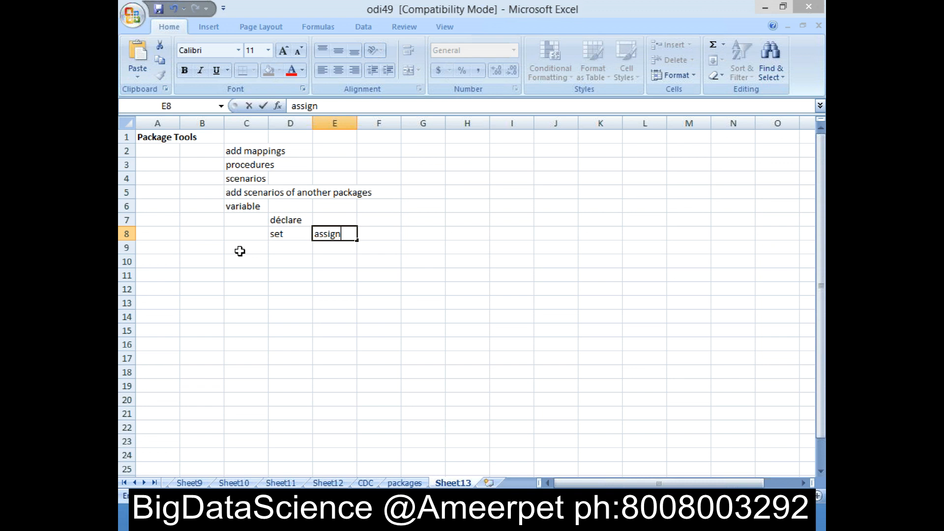
Enter the second set option "increment( only for numerical data type)" in cell E9 below assign.
key(Return)
text(increment)
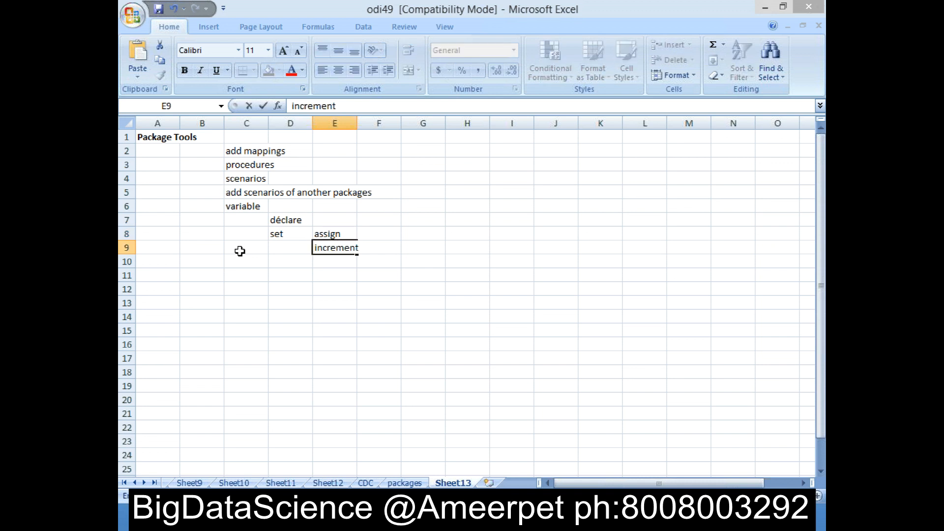
text(( only for num)
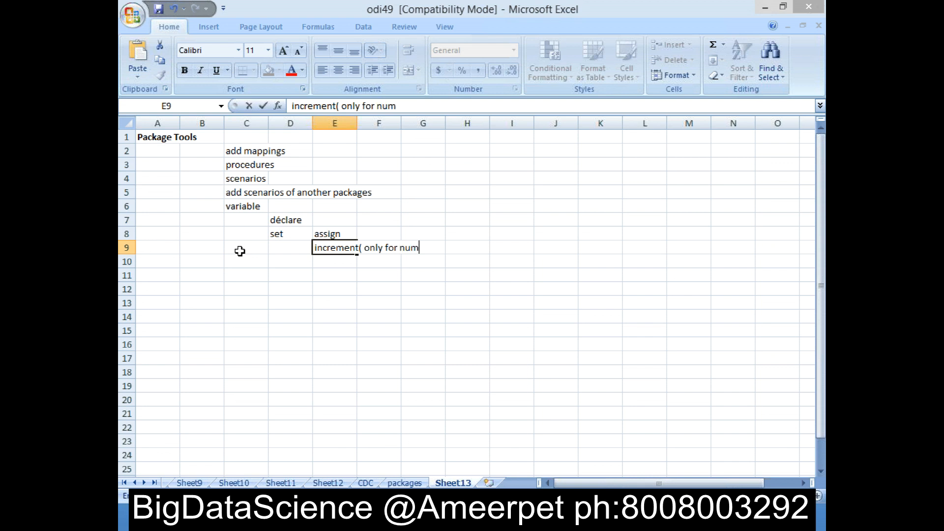
text(erical data type)
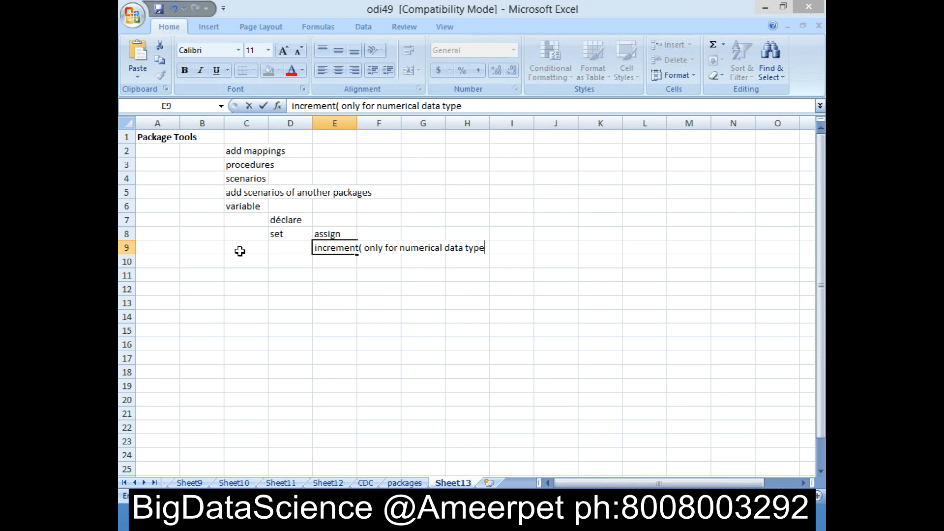
text())
key(Return)
key(Up)
key(Up)
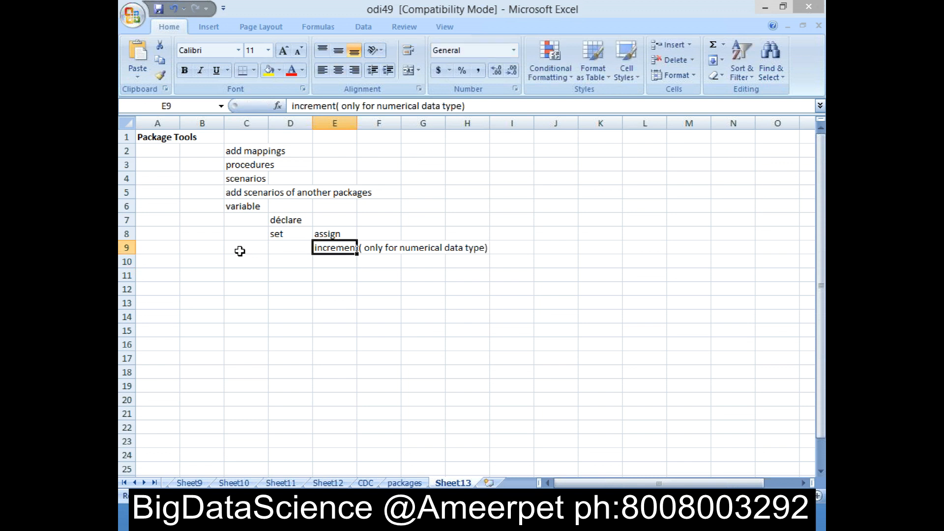
key(Down)
key(Down)
Enter the variable sub-item "refresh" in cell D10 below set.
key(Left)
key(Up)
key(Up)
key(Up)
key(Down)
key(Down)
key(Down)
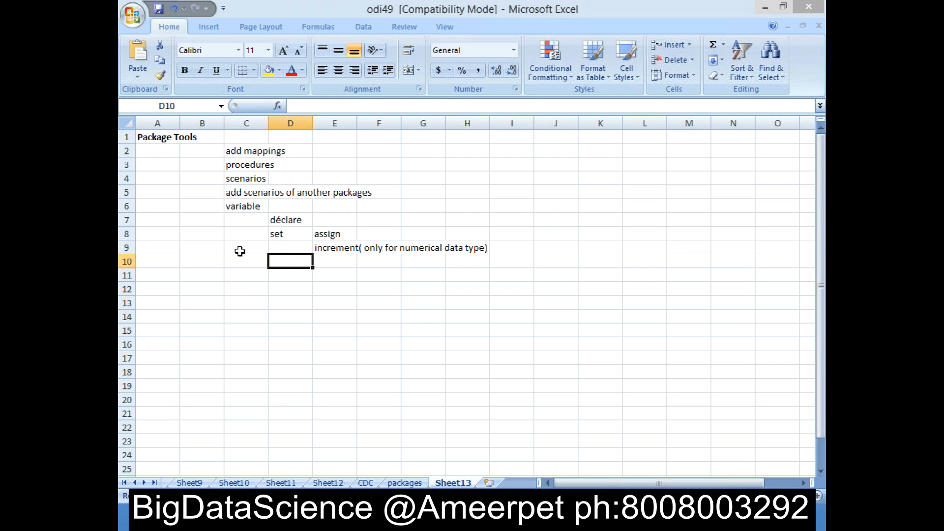
text(refe)
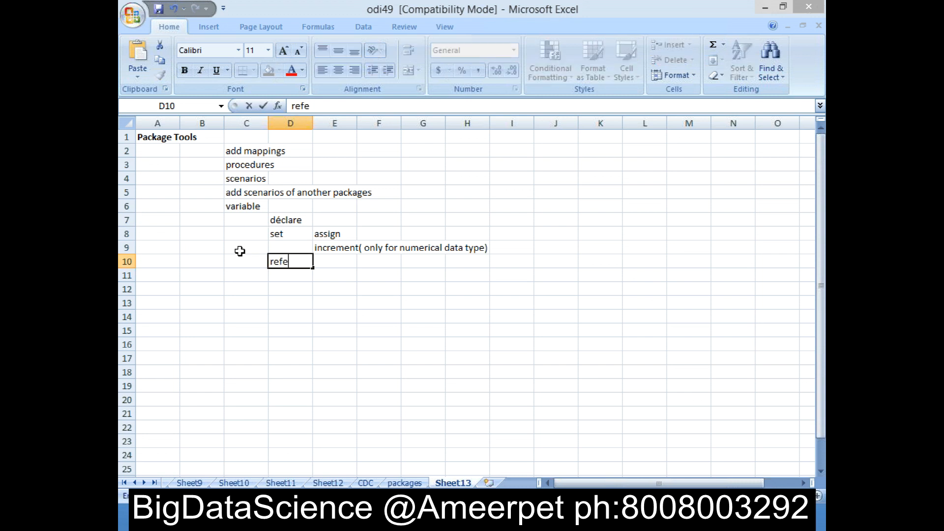
key(BackSpace)
text(resh)
key(Return)
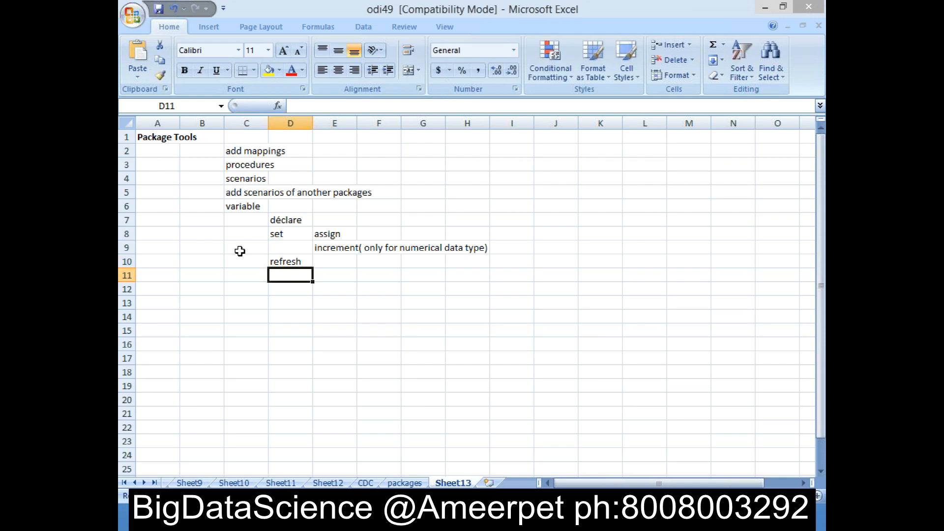
Enter the variable sub-item "evaluate" in cell D11 and make it bold.
key(Up)
key(Down)
text(evaluate)
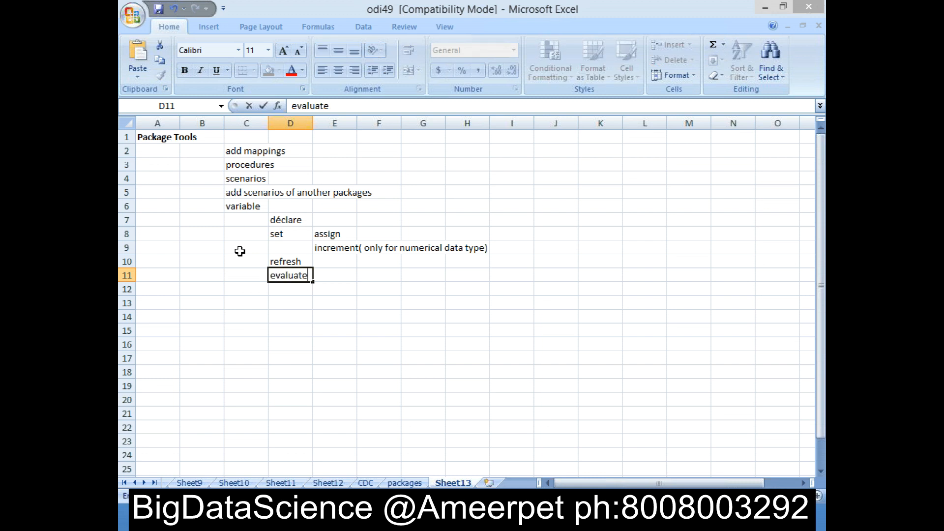
key(Return)
key(Up)
key(ctrl+b)
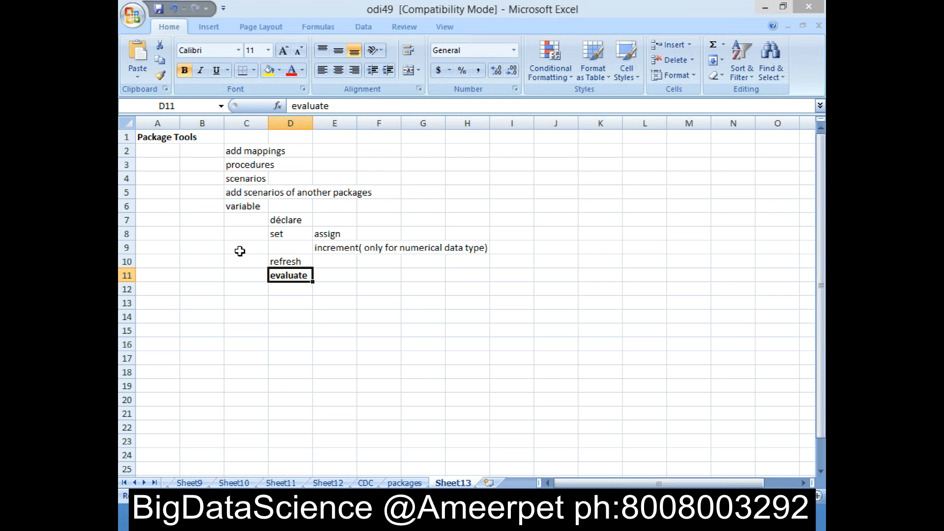
key(Down)
key(Up)
key(Up)
key(Up)
key(Up)
key(Up)
key(Up)
key(Up)
key(Up)
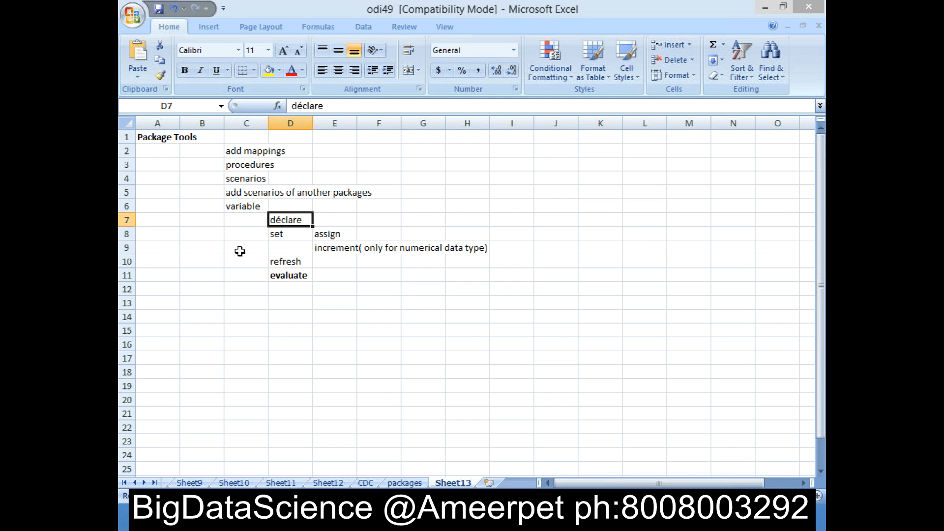
key(Down)
key(Down)
key(Down)
key(Down)
key(Down)
key(Down)
key(Down)
key(Down)
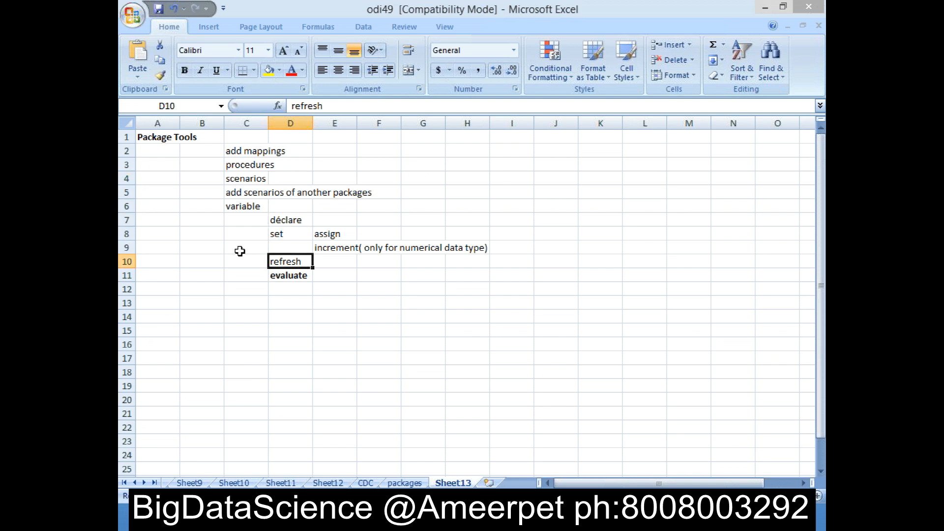
Enter the note "can run steps parallel when we add scenarios" in cell C12 below the variable items.
key(Left)
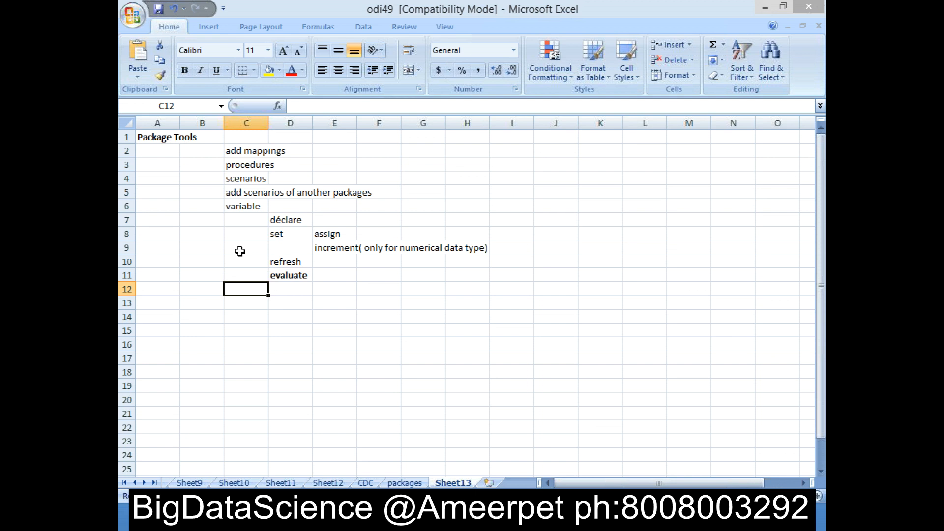
text(can run)
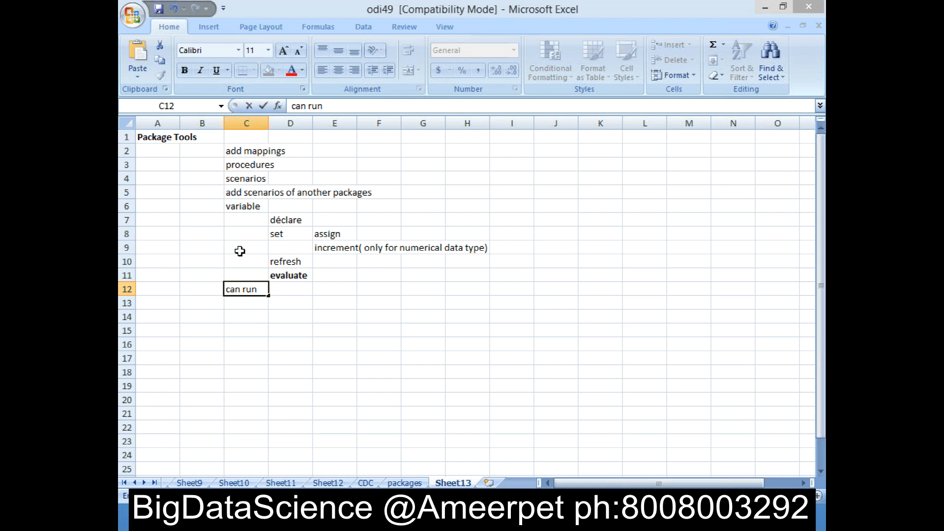
text(steps parallel when we ad)
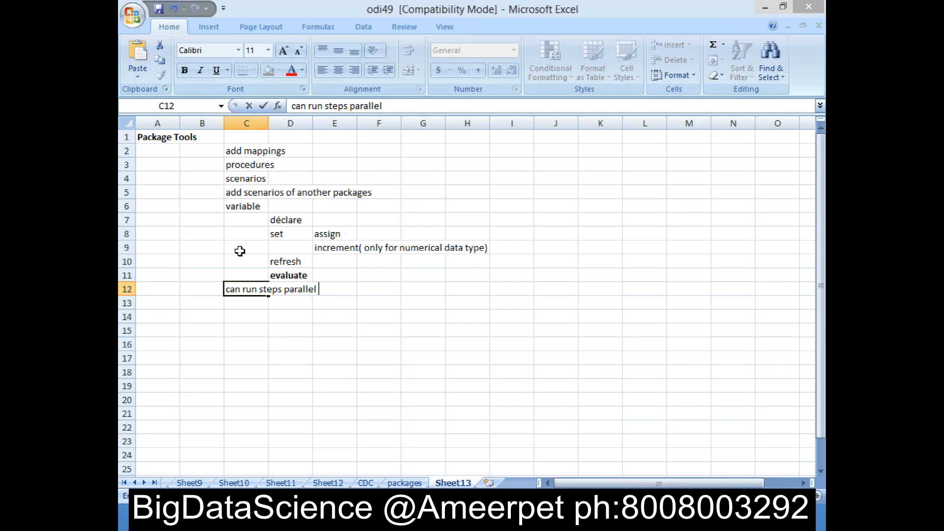
text(d s)
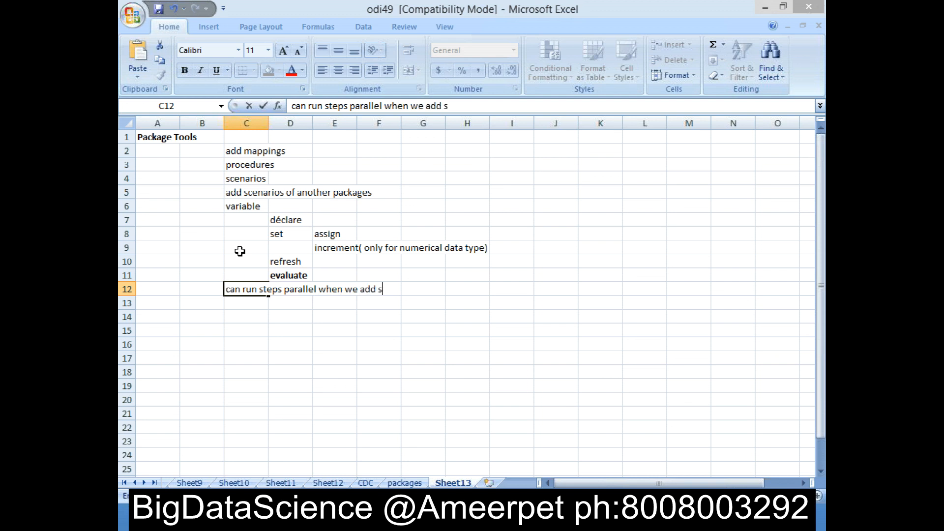
text(cenarios)
key(Return)
Extend the note in cell C12 with the words "by configuring asynchronous" at its end.
key(Up)
key(Up)
key(Up)
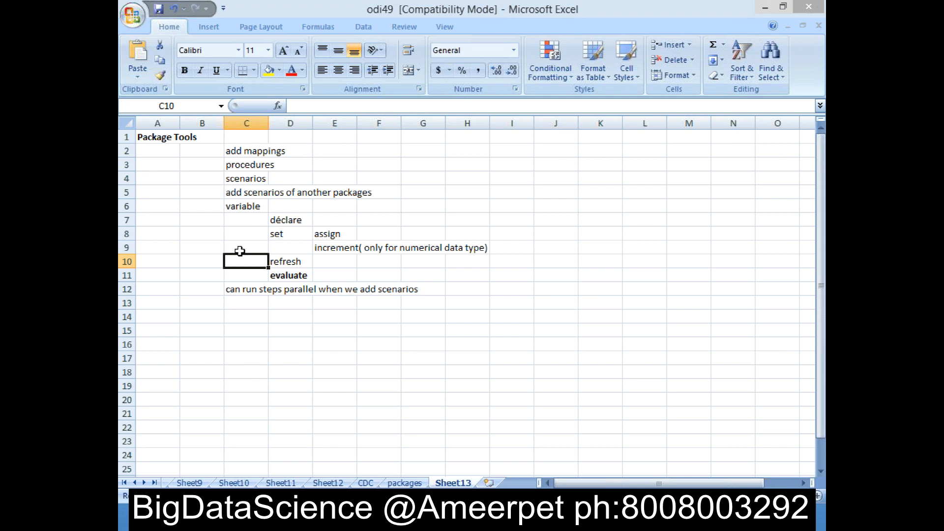
key(Down)
key(Down)
key(Down)
key(Up)
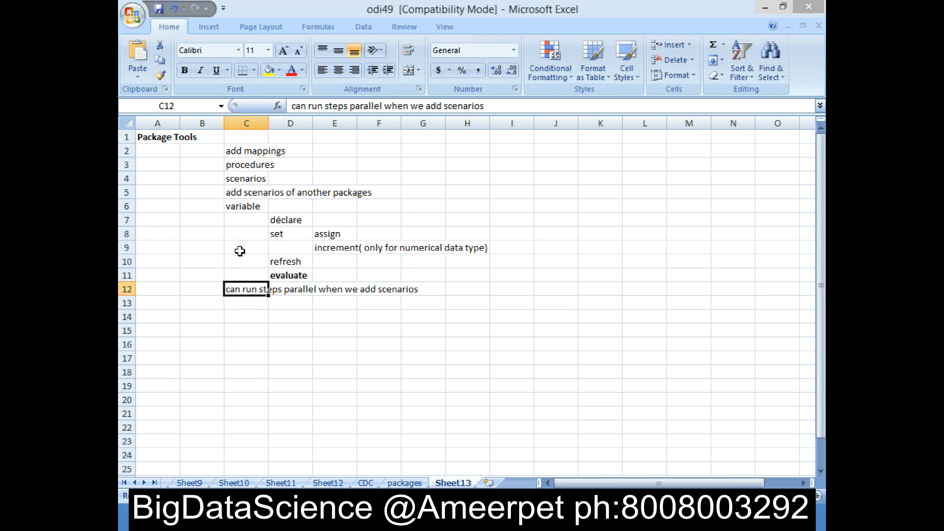
key(F2)
text(b)
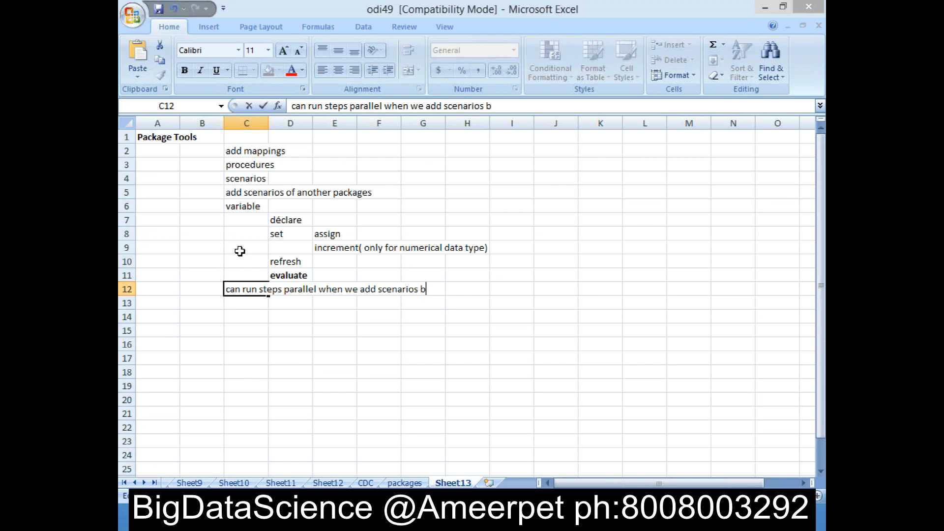
text(y configuring asyn)
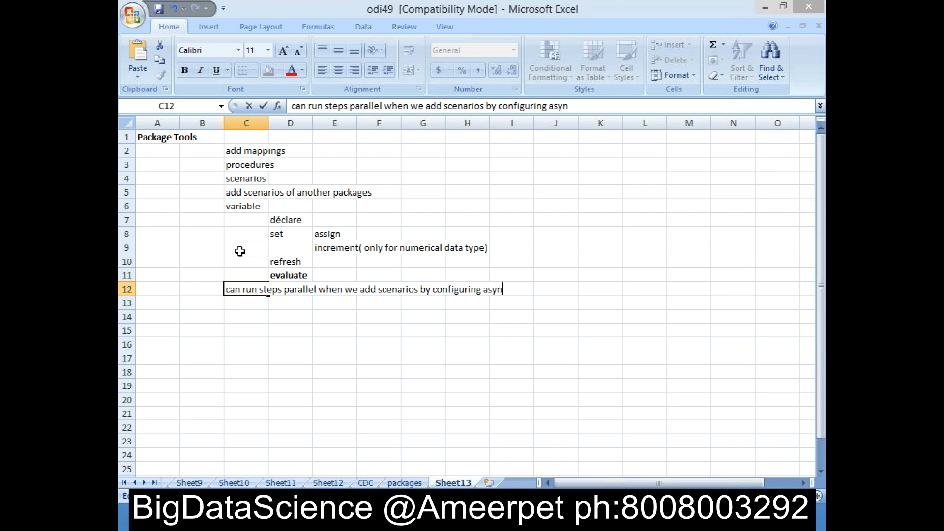
text(chronous)
key(Return)
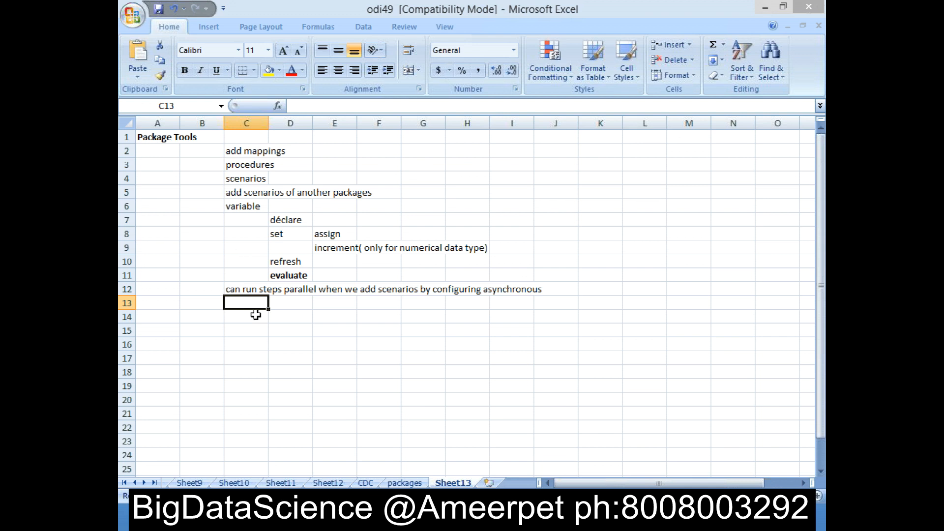
Enter the heading "Tools" in cell A14 and make it bold.
click(345, 354)
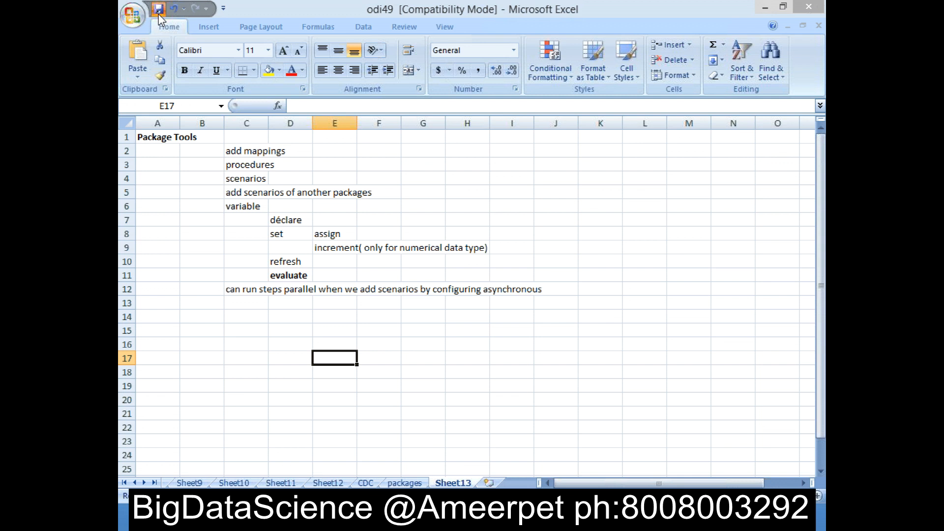
click(243, 364)
click(171, 316)
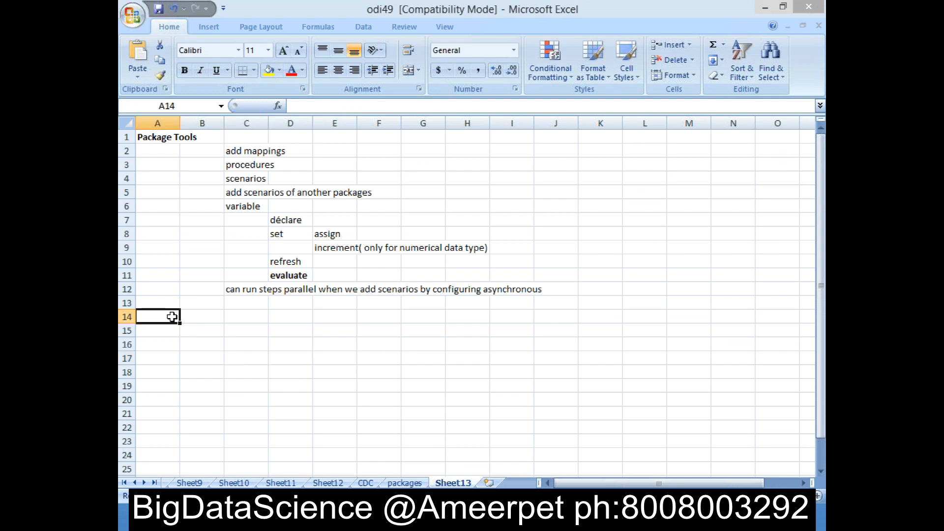
text(Tools)
key(Return)
click(172, 317)
key(ctrl+b)
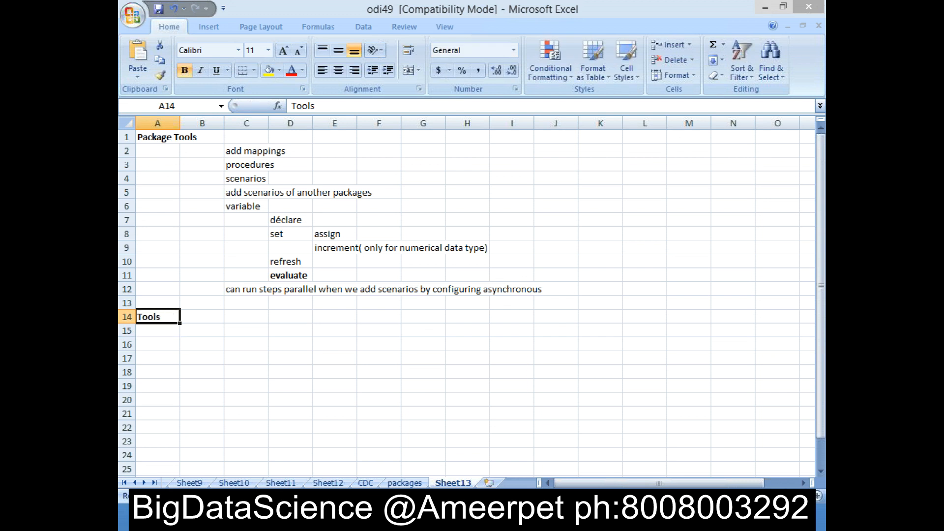
Switch to Oracle Data Integrator Studio, connect to the work repository and expand the ProjDev project in the widened Designer navigator.
key(alt+Tab)
click(520, 295)
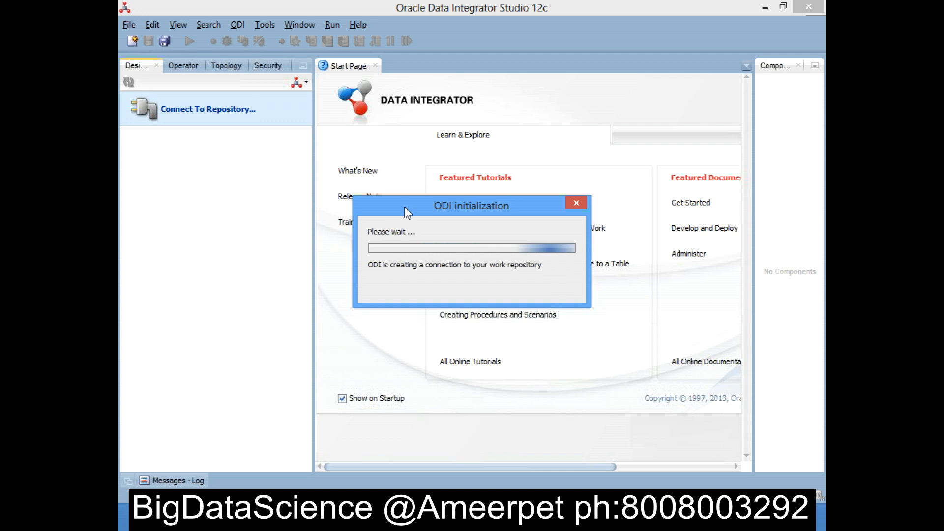
click(433, 517)
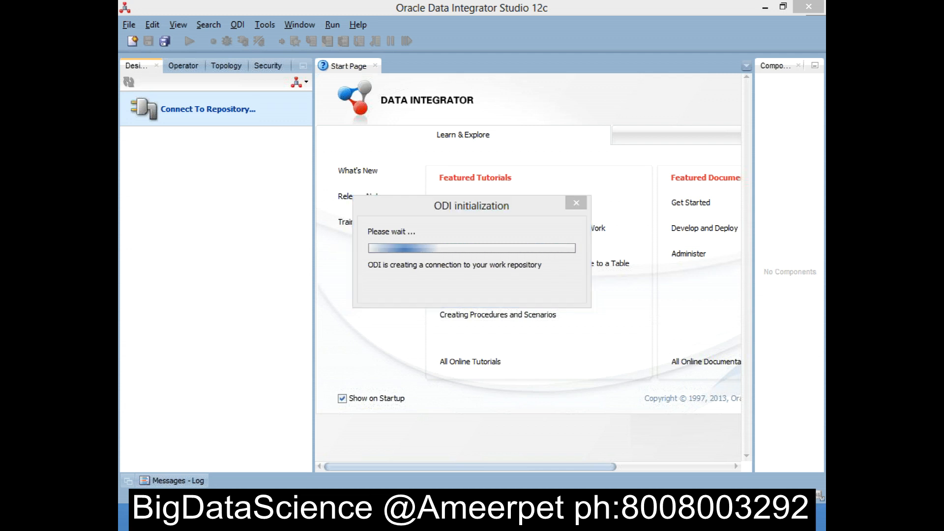
click(307, 341)
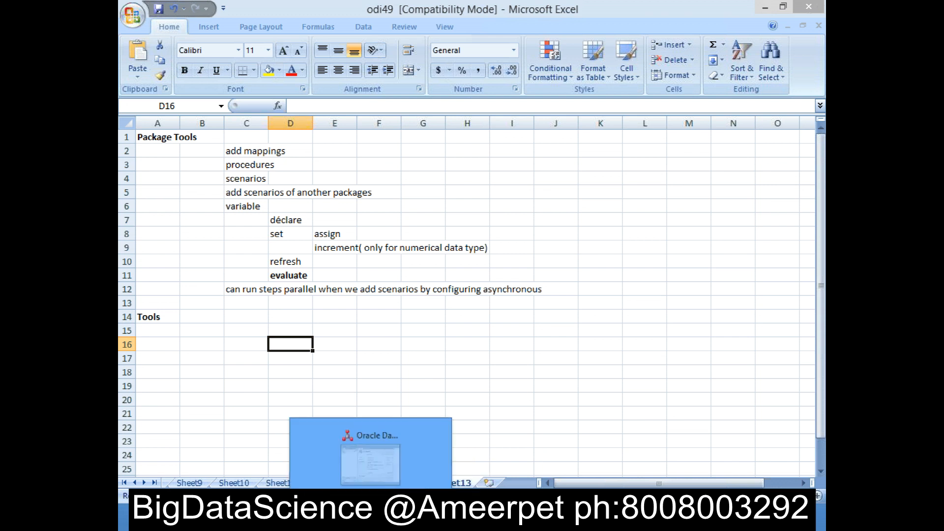
click(343, 517)
drag(314, 232, 347, 241)
click(129, 116)
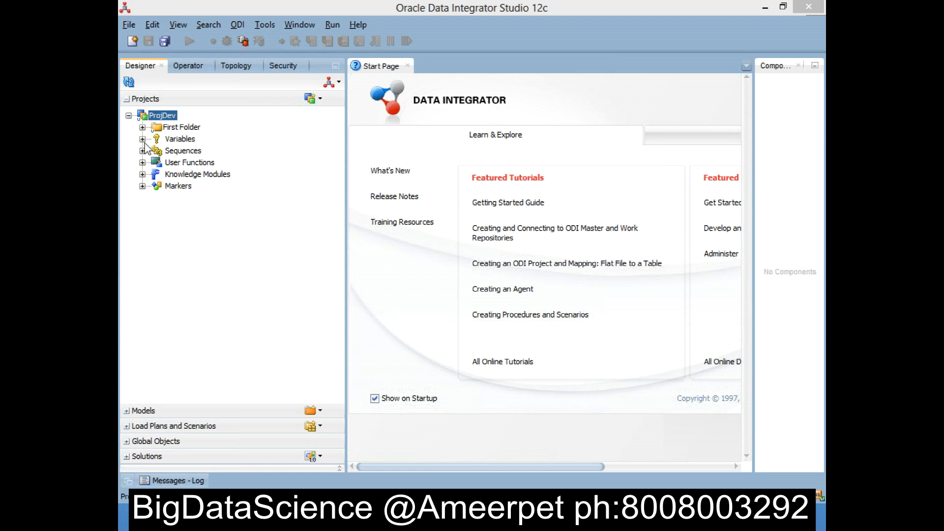
Switch to the Excel outline and review the variable step types listed in C6:D11.
click(399, 518)
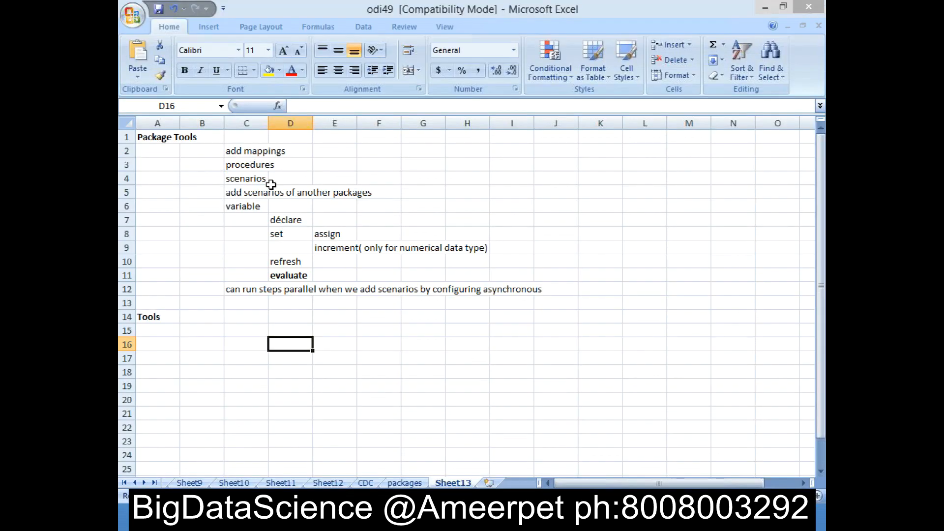
drag(240, 207, 286, 274)
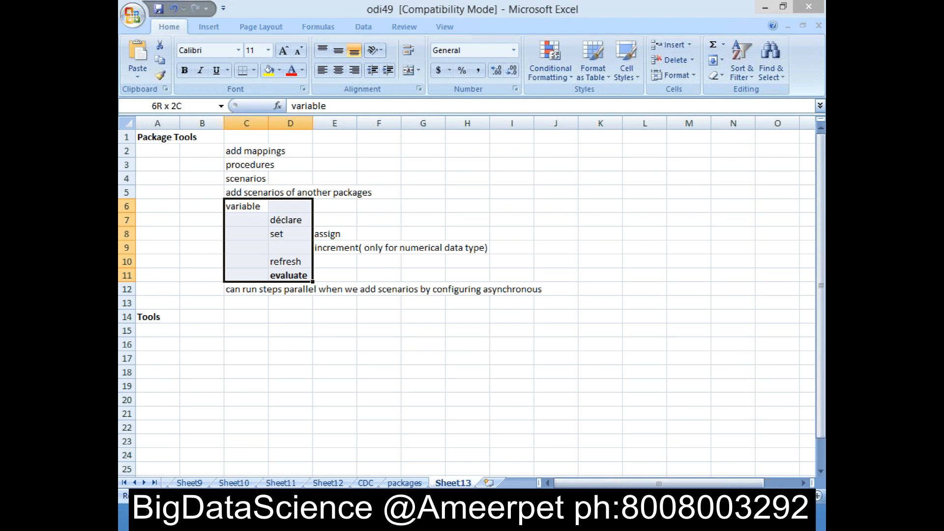
click(289, 263)
Switch to Oracle Data Integrator Studio and create a package named pkgToolsFiles in First Folder of ProjDev.
key(alt+Tab)
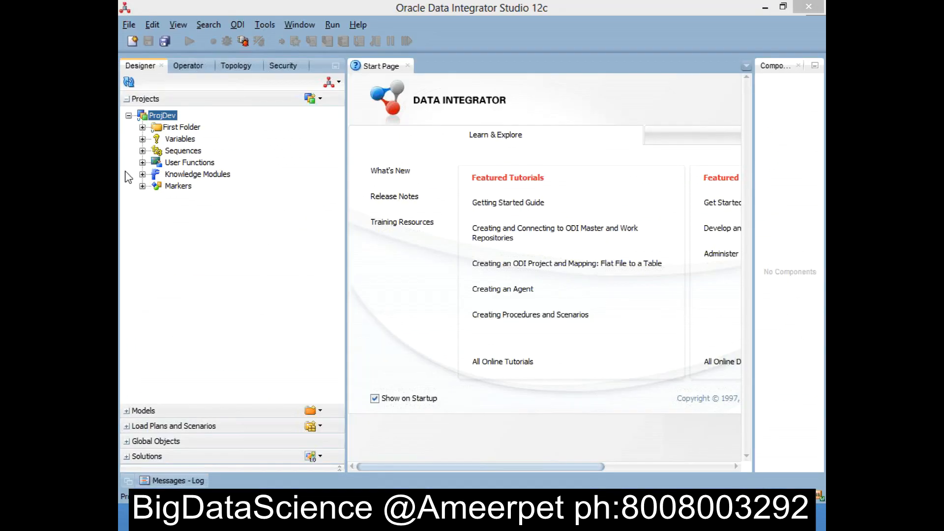
click(142, 127)
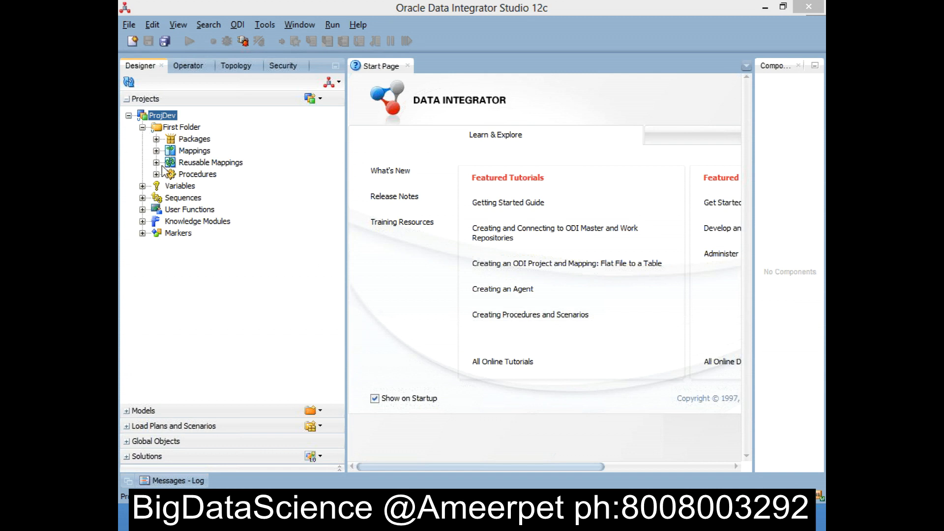
click(193, 140)
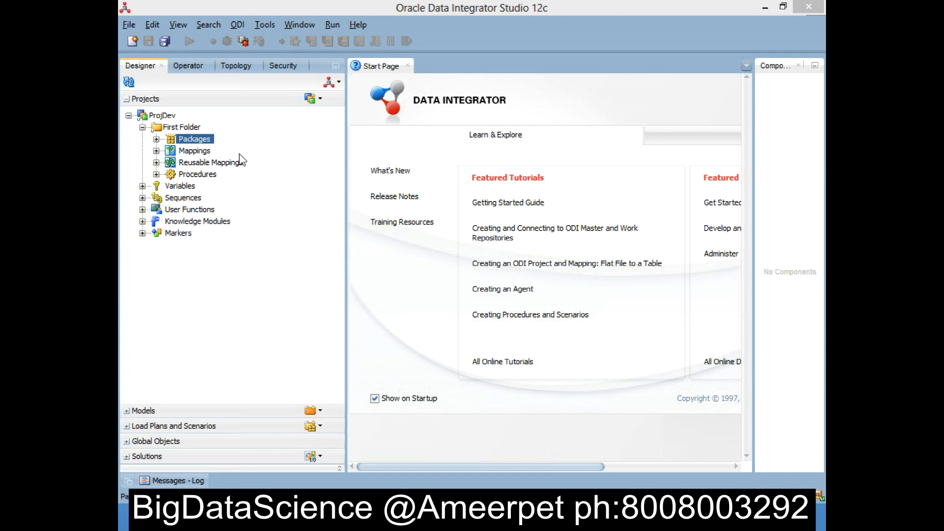
right_click(194, 139)
click(231, 147)
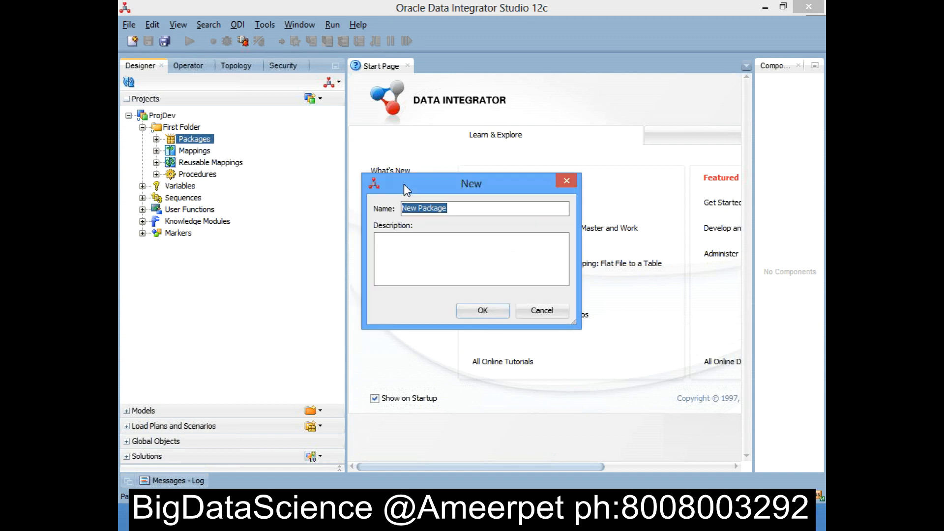
text(pkgToolsFiles)
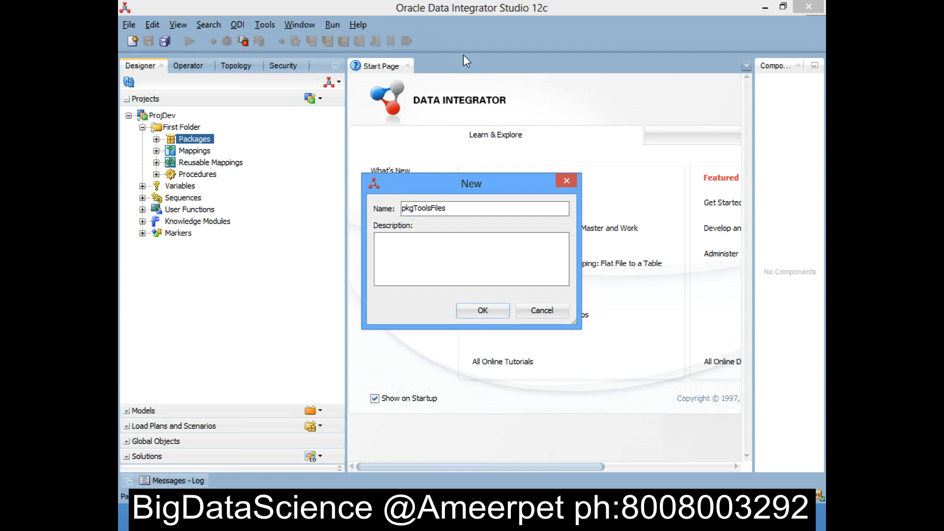
click(484, 311)
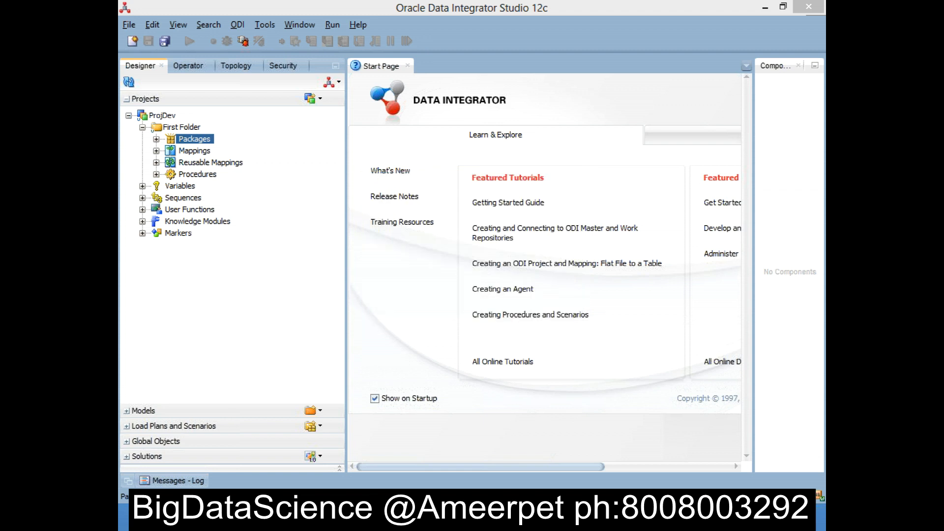
Narrow the Designer navigator and enlarge the pkgToolsFiles toolbox to show the full list of Files tools.
click(416, 517)
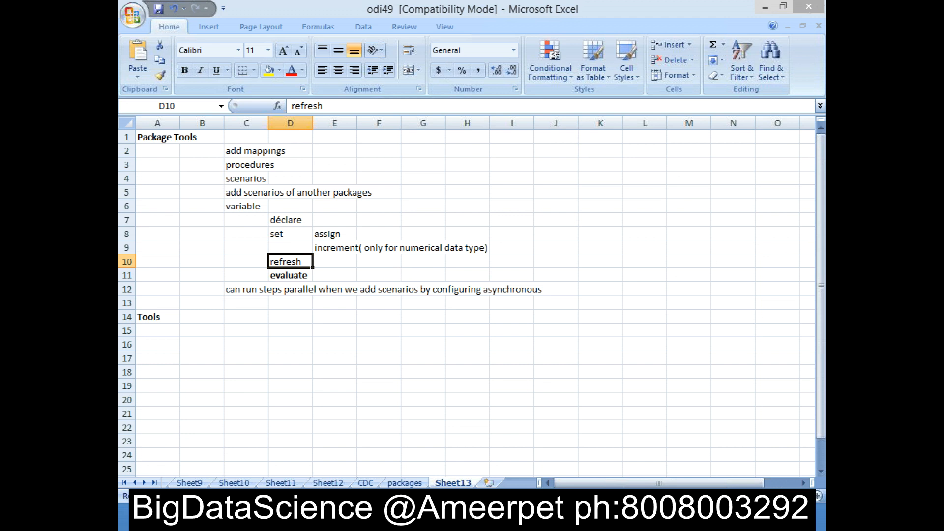
key(alt+Tab)
drag(347, 251, 261, 253)
click(318, 200)
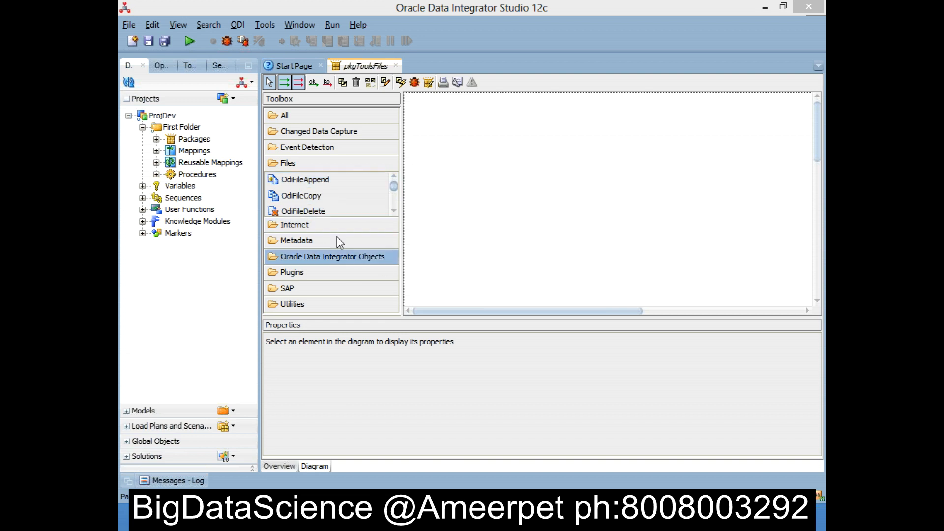
scroll(359, 193, down, 3)
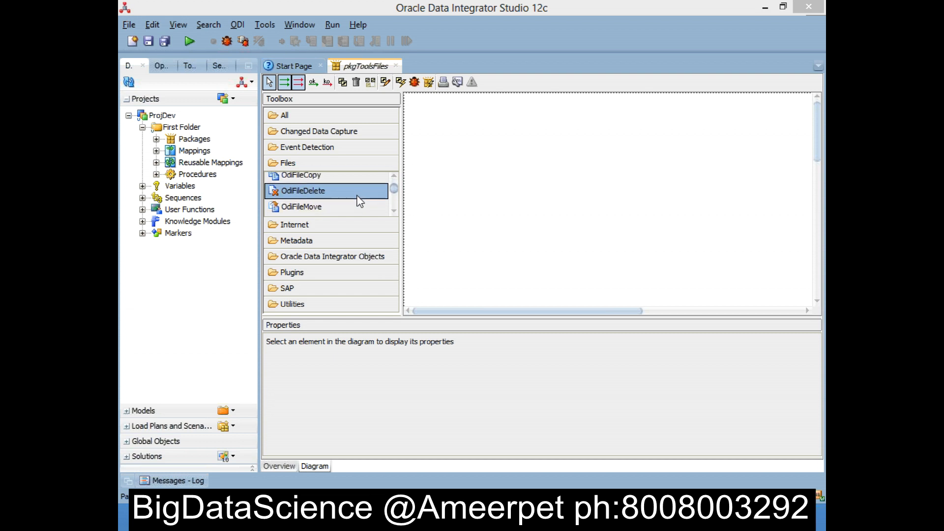
mouse_move(291, 326)
mouse_down()
mouse_move(413, 293)
mouse_move(379, 294)
mouse_move(406, 284)
mouse_move(442, 299)
mouse_up()
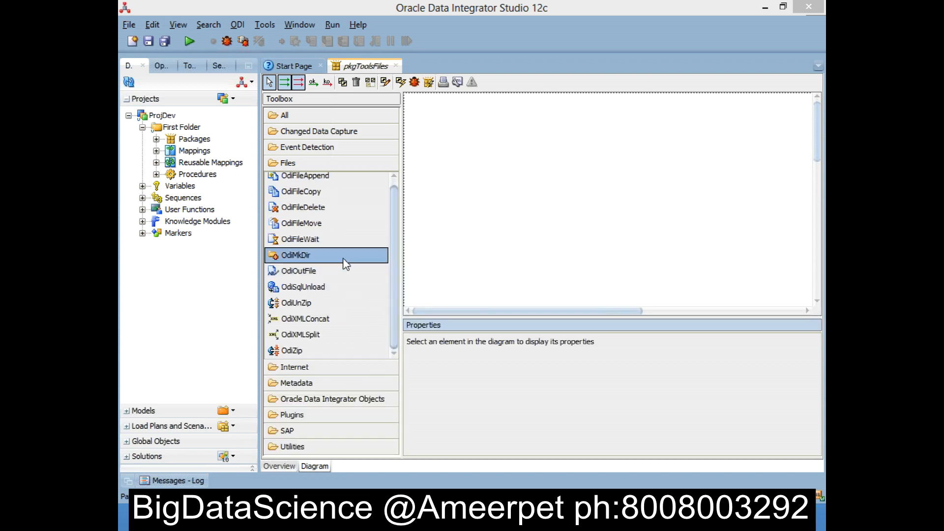
Add an OdiOutFile step from the Files tools to the pkgToolsFiles diagram and return to the selection tool.
scroll(337, 285, up, 1)
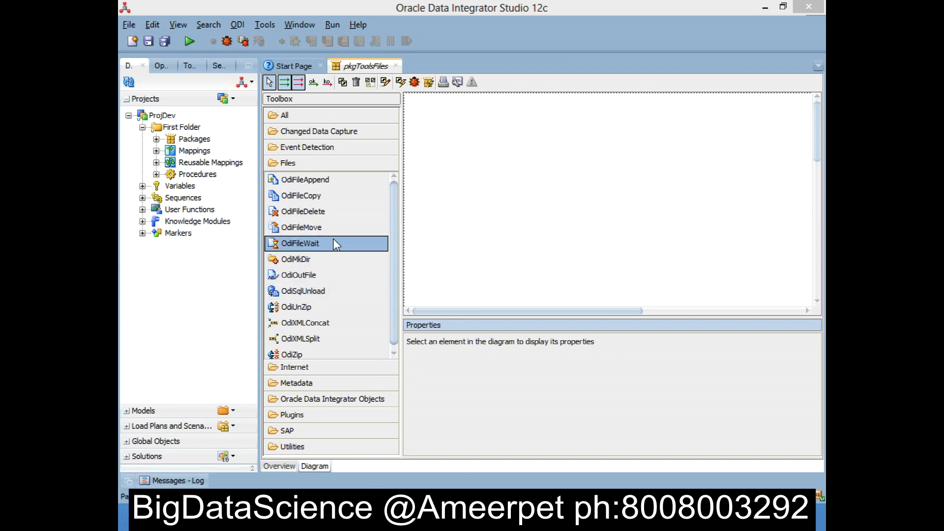
drag(392, 242, 400, 268)
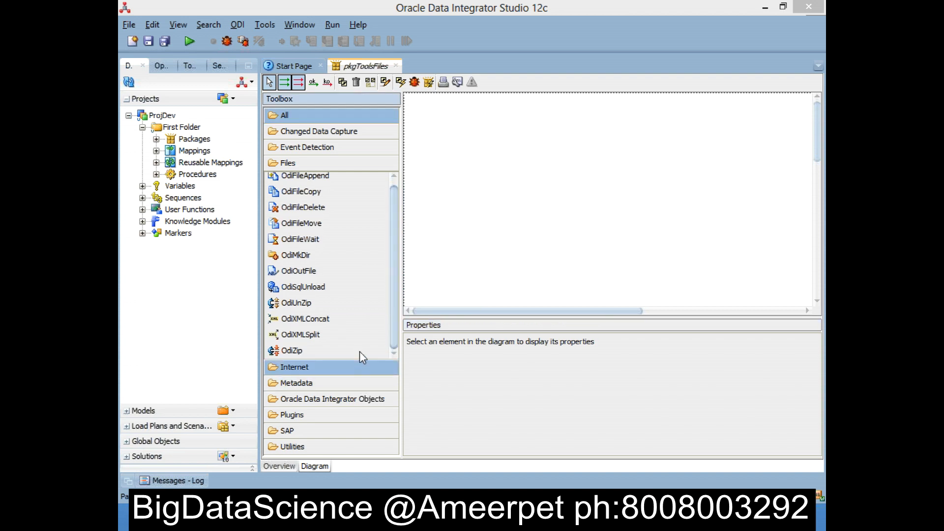
click(353, 303)
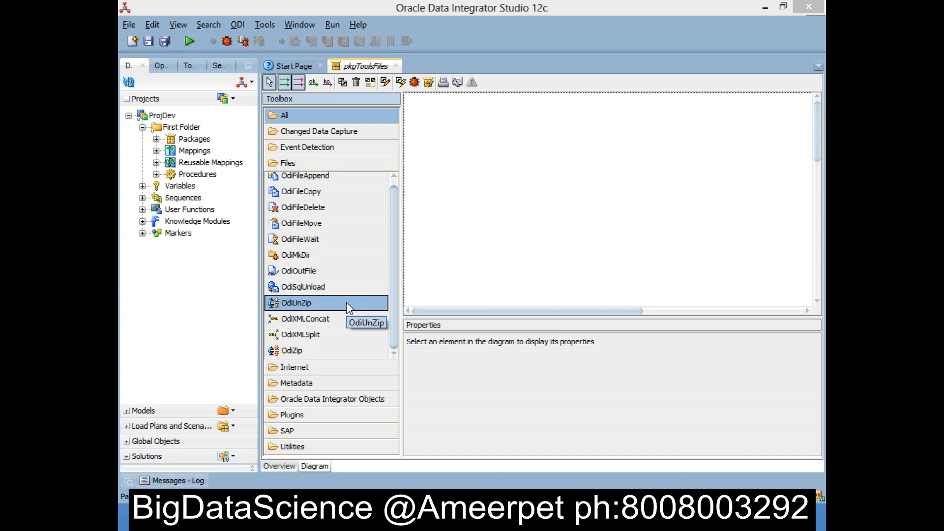
scroll(354, 274, up, 1)
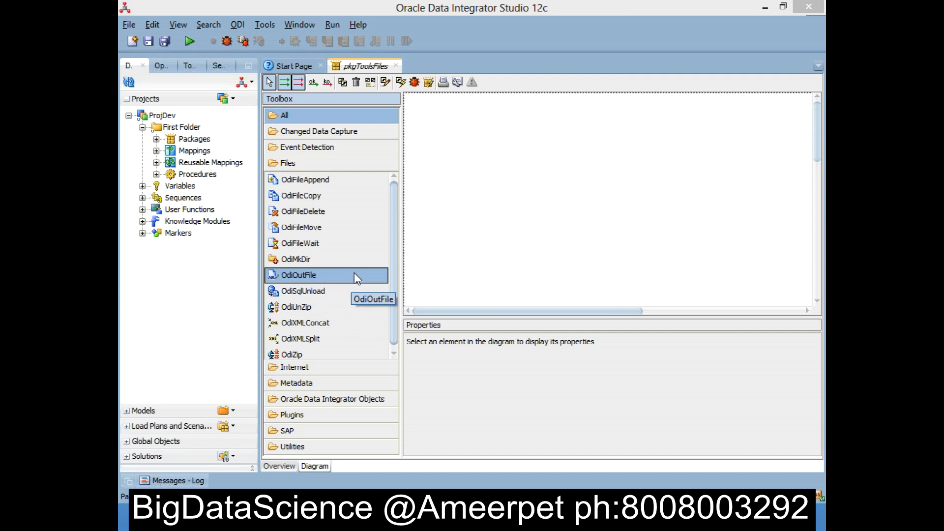
click(354, 273)
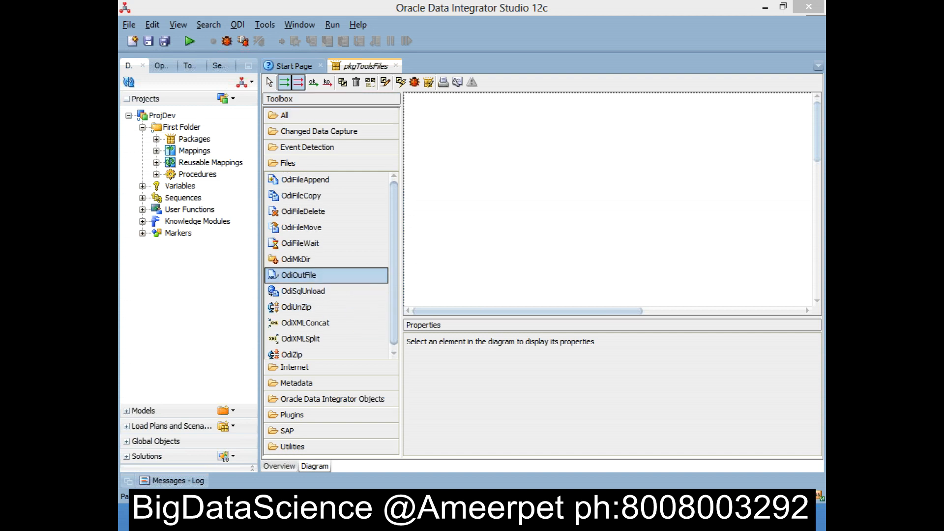
click(491, 209)
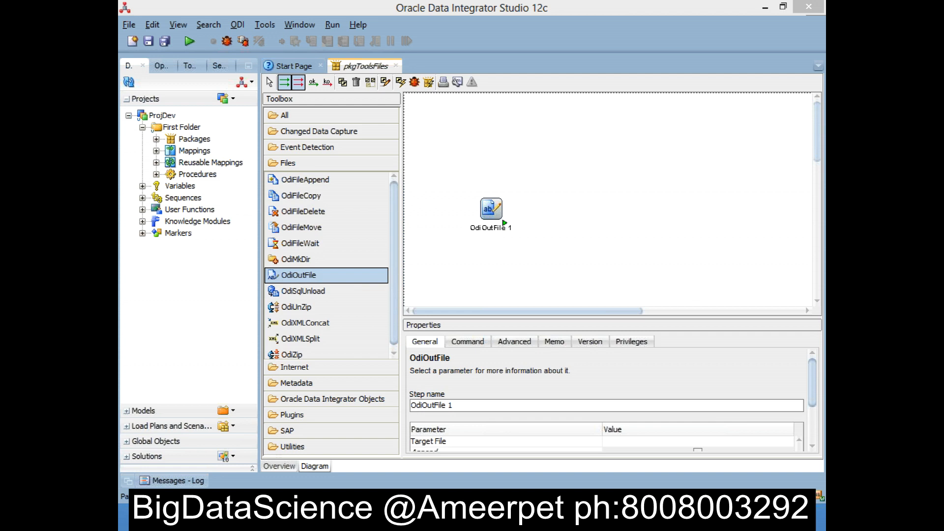
click(270, 84)
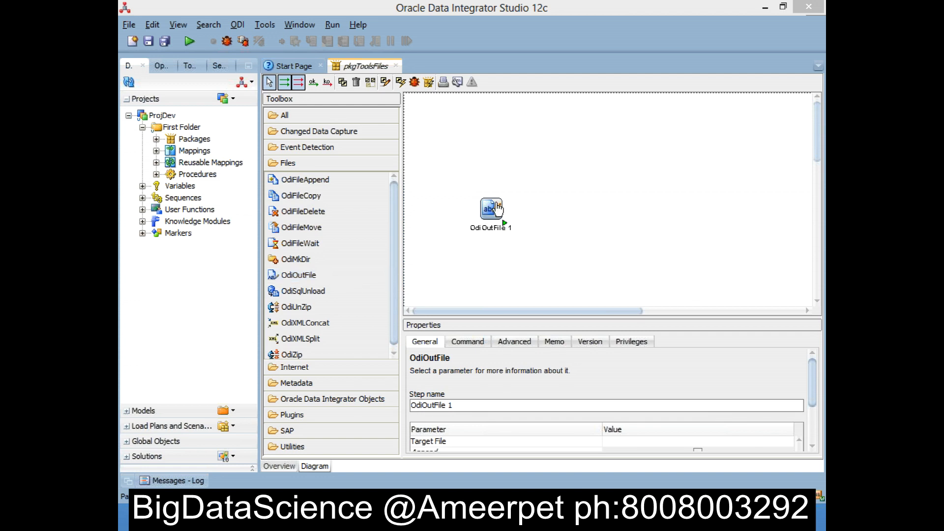
Reposition the OdiOutFile 1 step near the upper middle of the package diagram.
drag(490, 211, 585, 151)
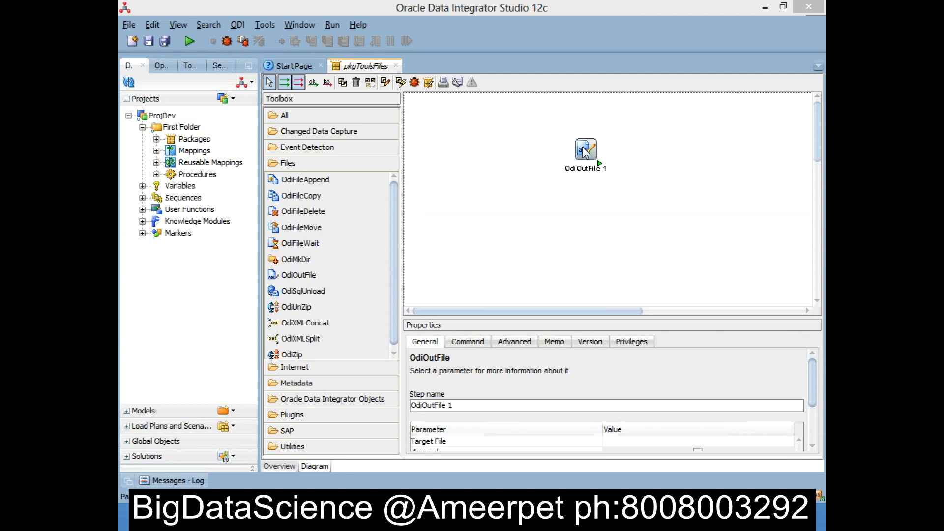
drag(584, 152, 535, 158)
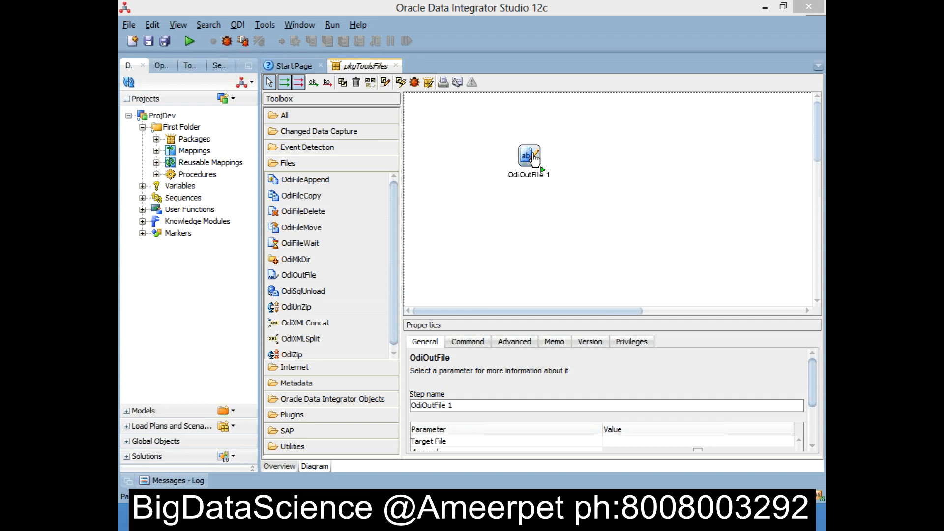
Switch to the Excel outline and enter OutFile in cell B16 under the Tools heading.
click(451, 518)
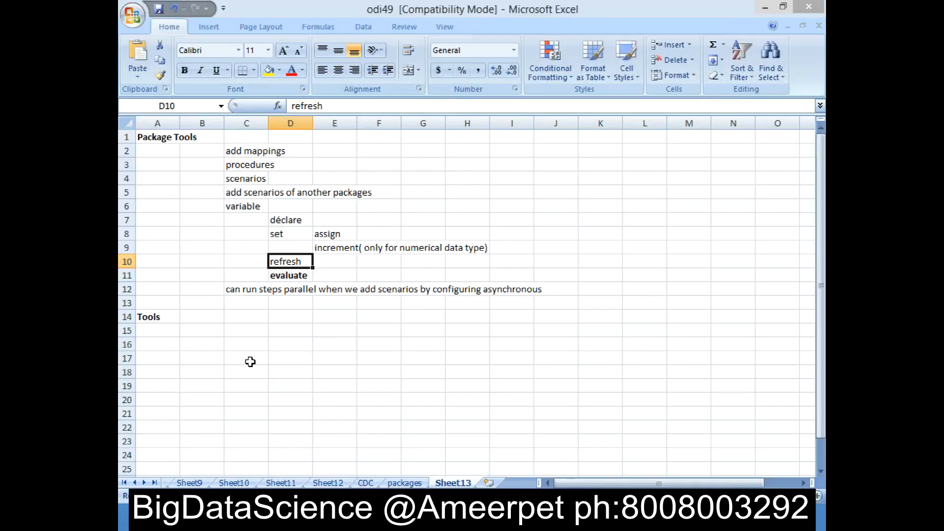
scroll(208, 372, down, 2)
click(203, 263)
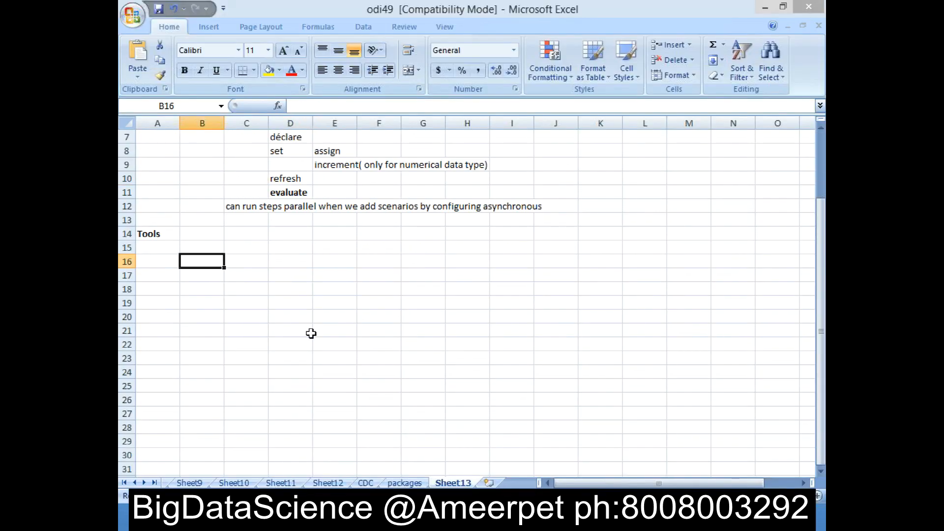
text(OutFile)
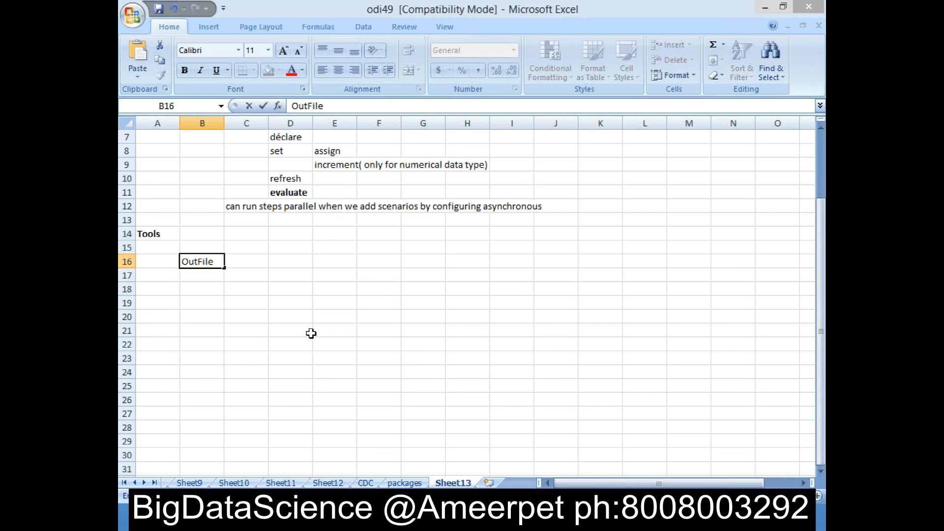
key(ctrl+Return)
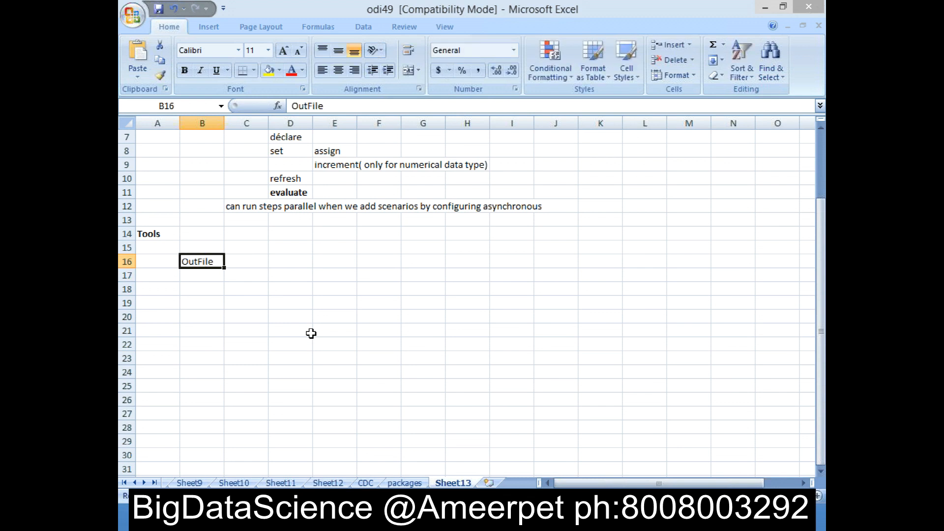
Describe OutFile with "write content to file" in D16 and "also append content to file" in D17.
key(Right)
key(Right)
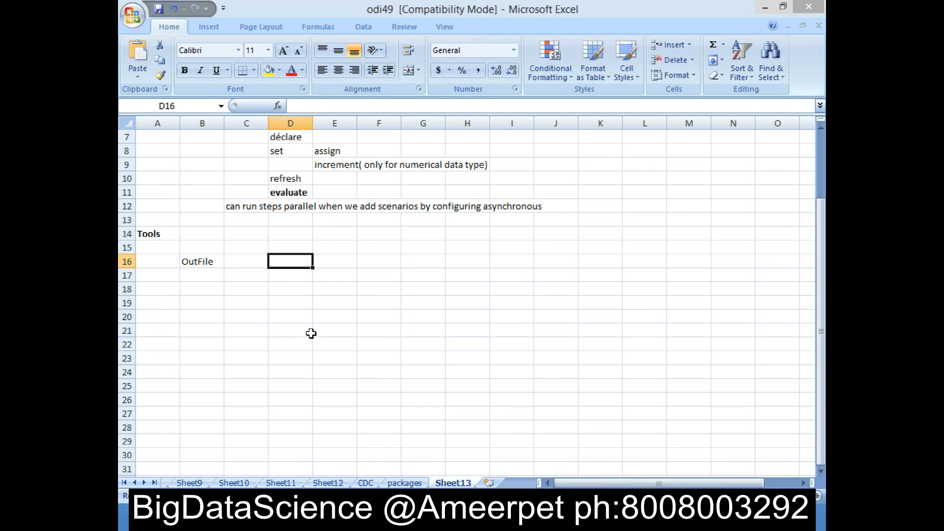
text(write con)
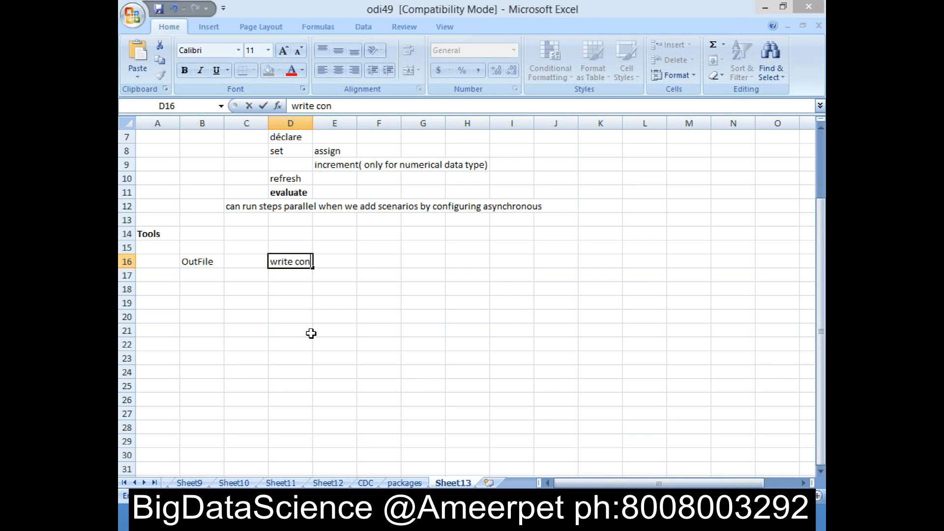
text(tent to file)
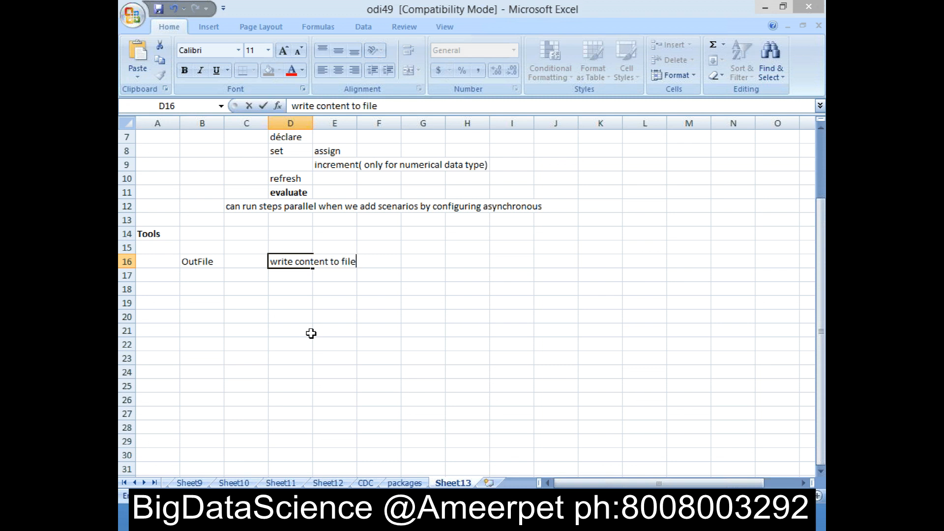
key(Return)
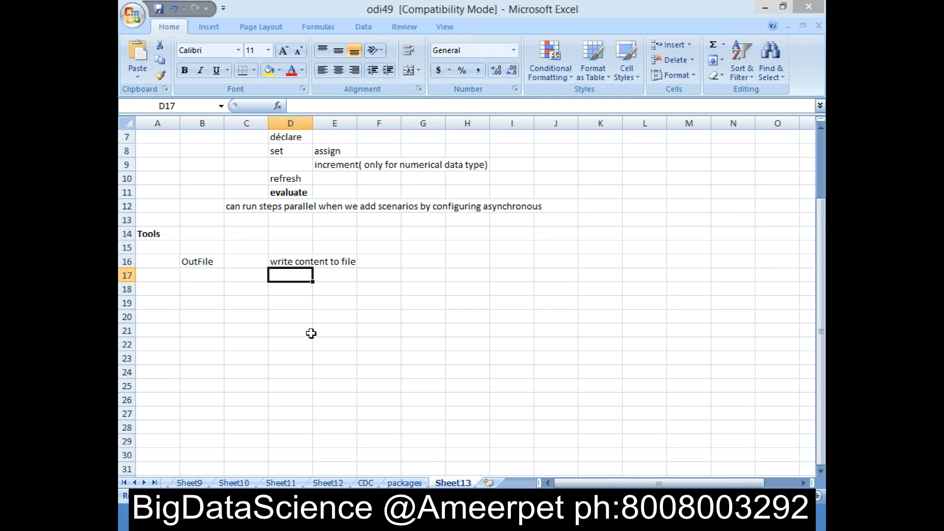
text(also app)
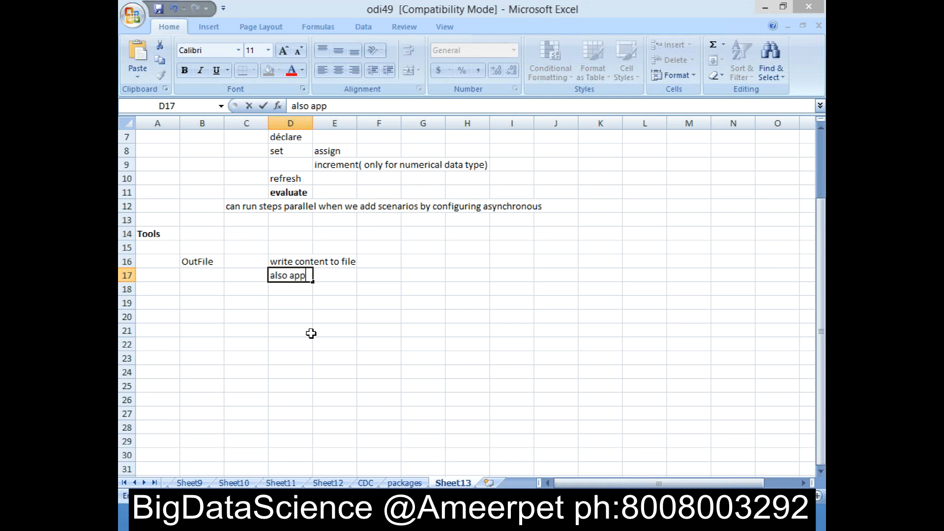
text(end content to file)
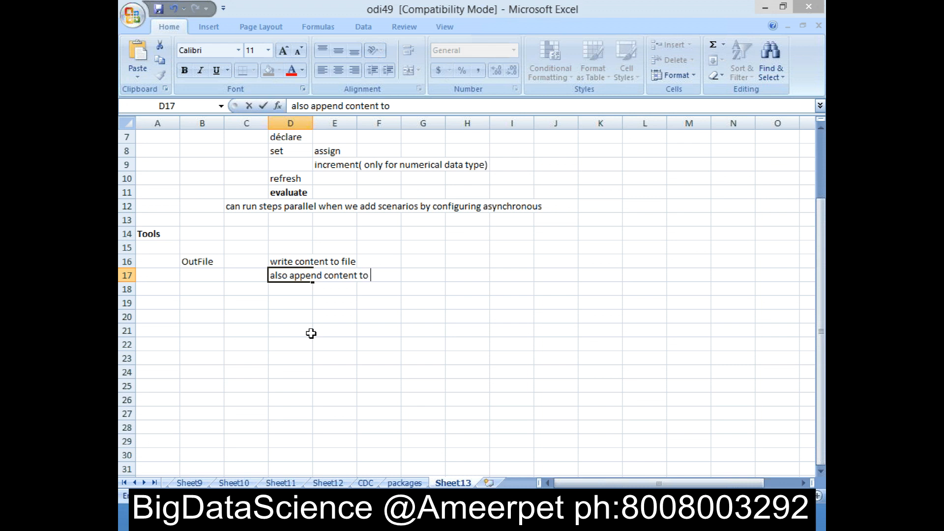
key(Return)
Switch to Oracle Data Integrator Studio and enlarge the properties area to show all OdiOutFile parameters.
key(alt+Tab)
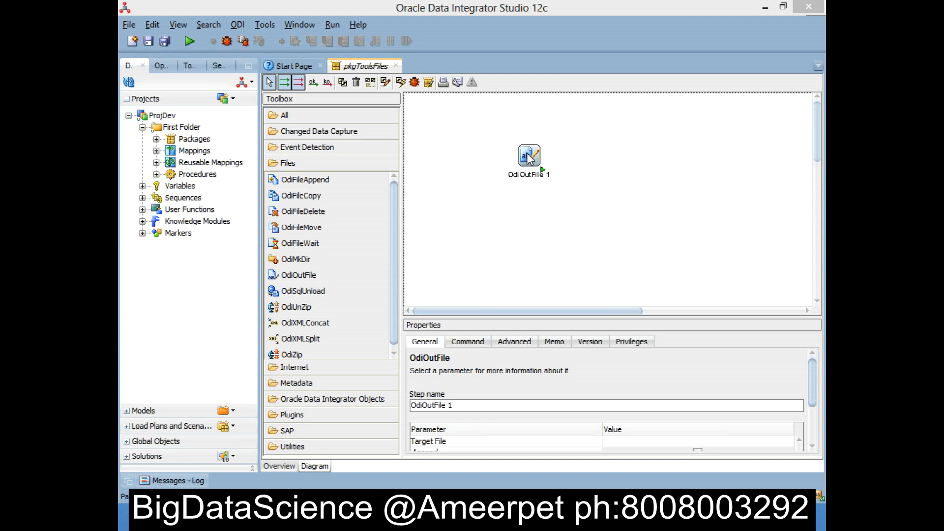
drag(535, 316, 535, 236)
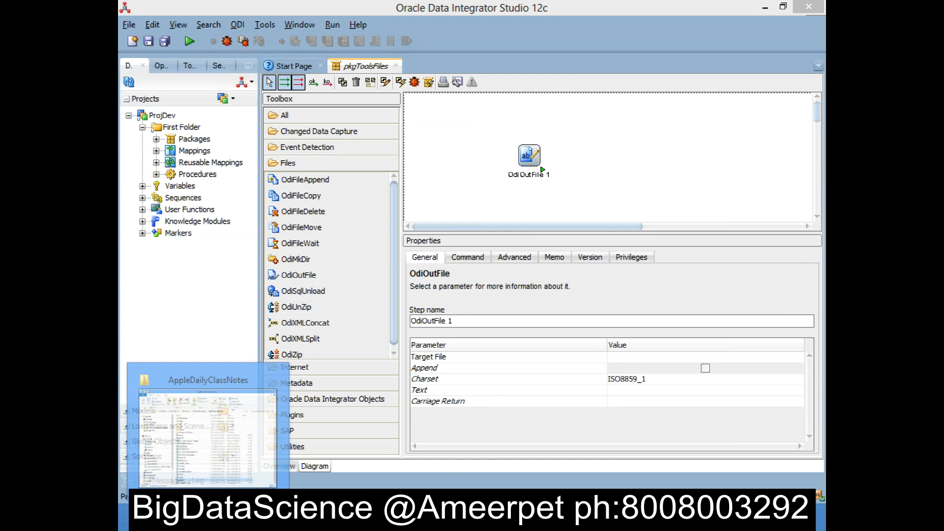
Switch to the D:\odiout folder in File Explorer and delete the existing out text file.
right_click(208, 519)
click(213, 446)
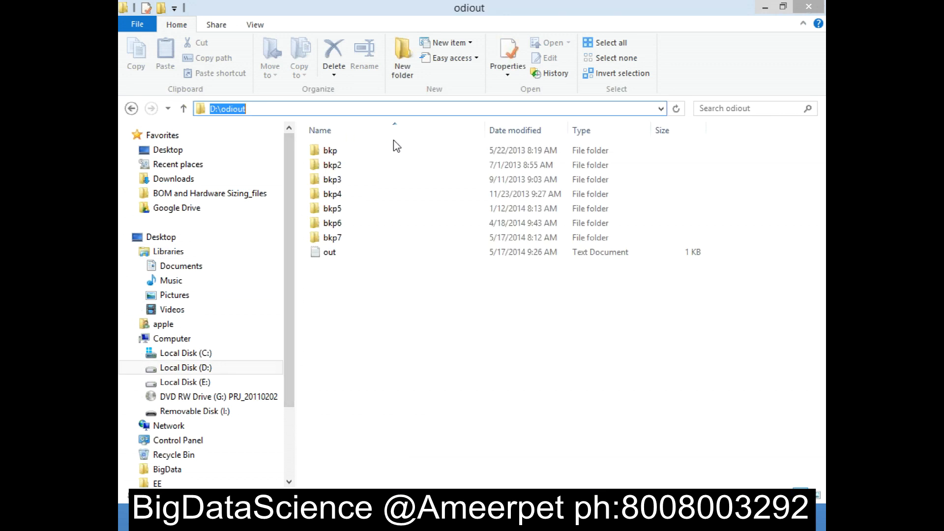
click(352, 254)
key(Delete)
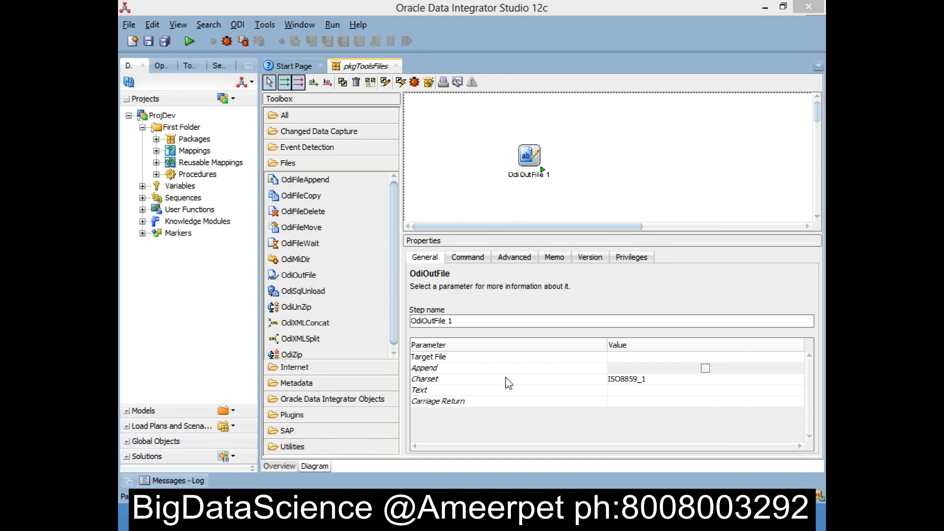
Set the OdiOutFile step's Target File to D:\odiout\out.txt and enable Append.
click(531, 358)
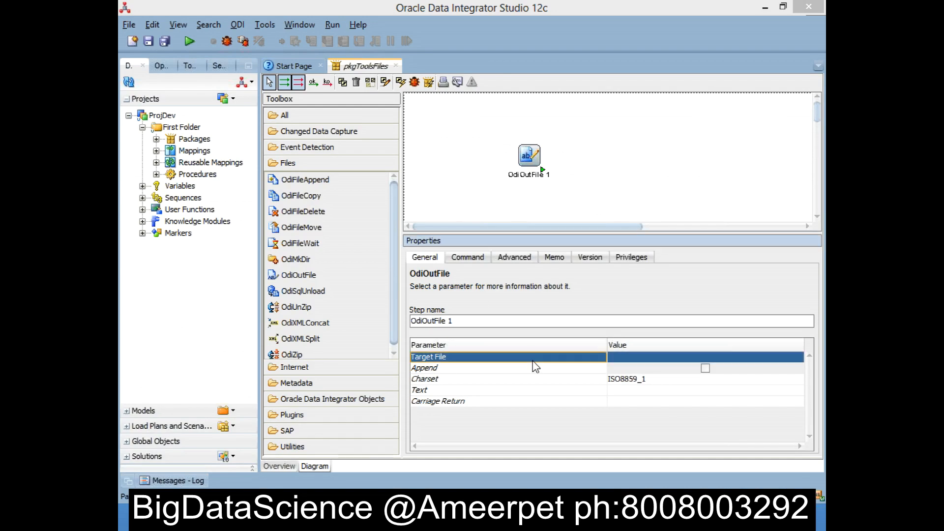
click(644, 358)
text(D:\odiout)
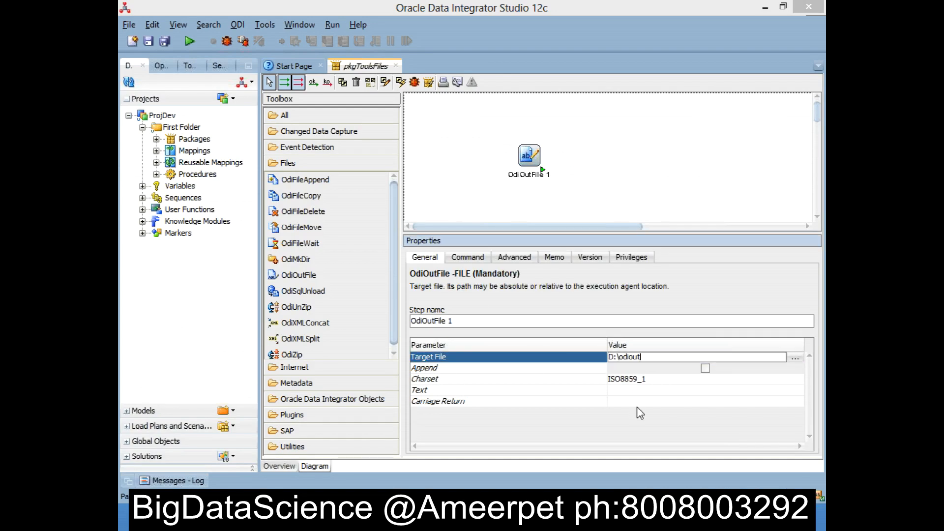
text(\out.txt)
click(706, 369)
click(689, 380)
click(669, 401)
Set the OdiOutFile step's Text parameter to Apple through the expression editor.
click(683, 391)
click(796, 392)
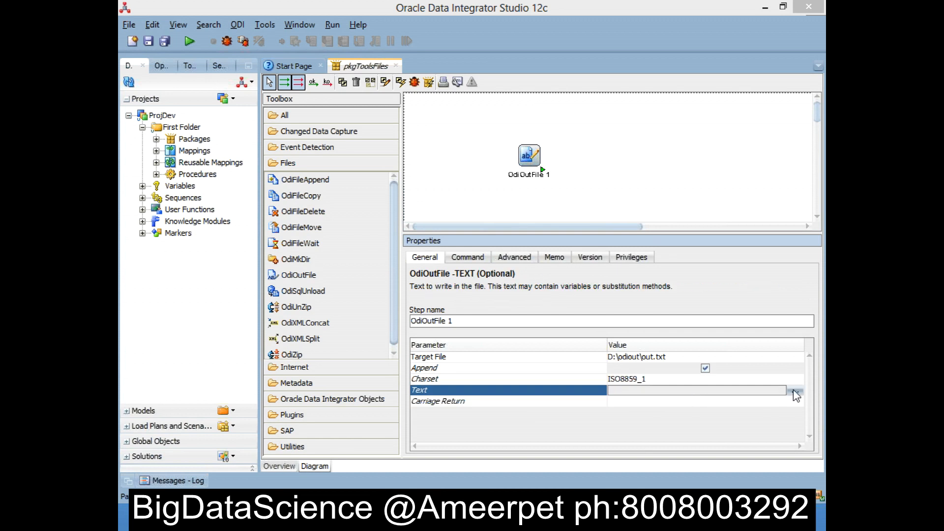
click(797, 391)
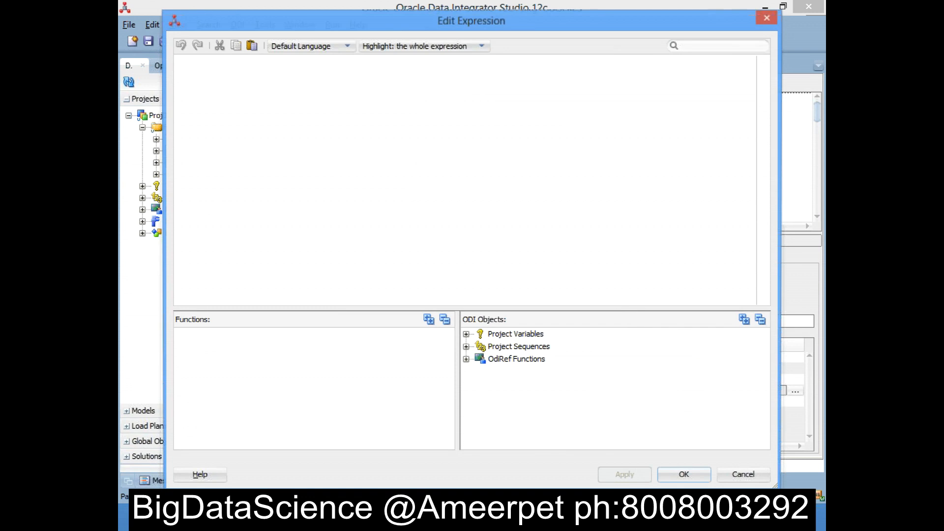
text(Su)
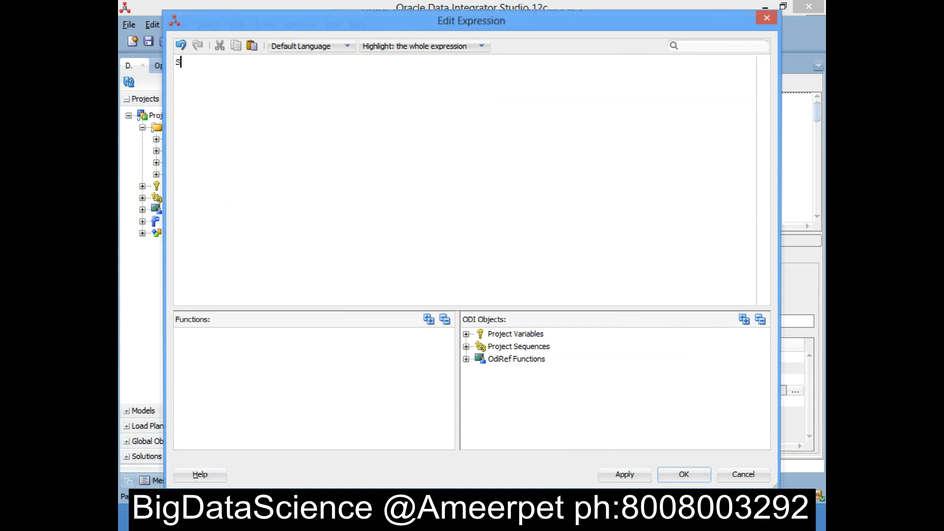
key(BackSpace)
key(BackSpace)
text(Apple)
click(625, 474)
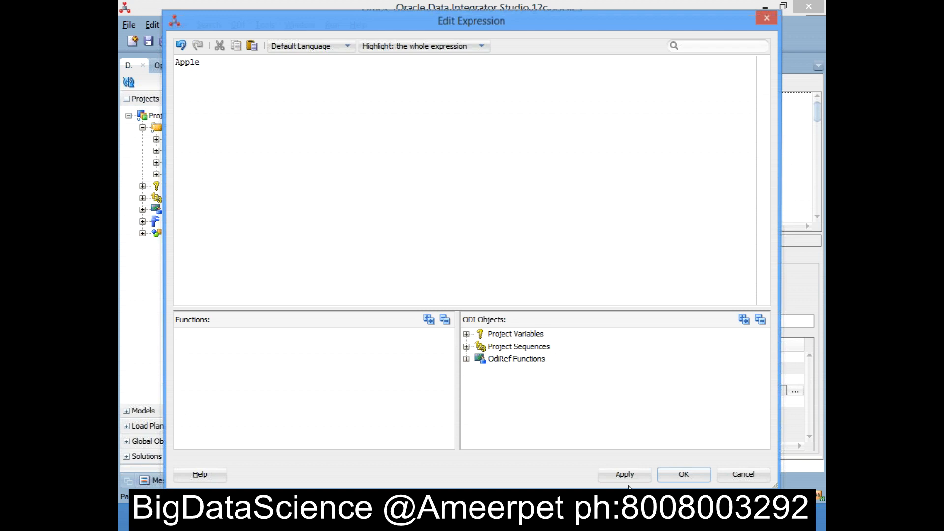
click(677, 475)
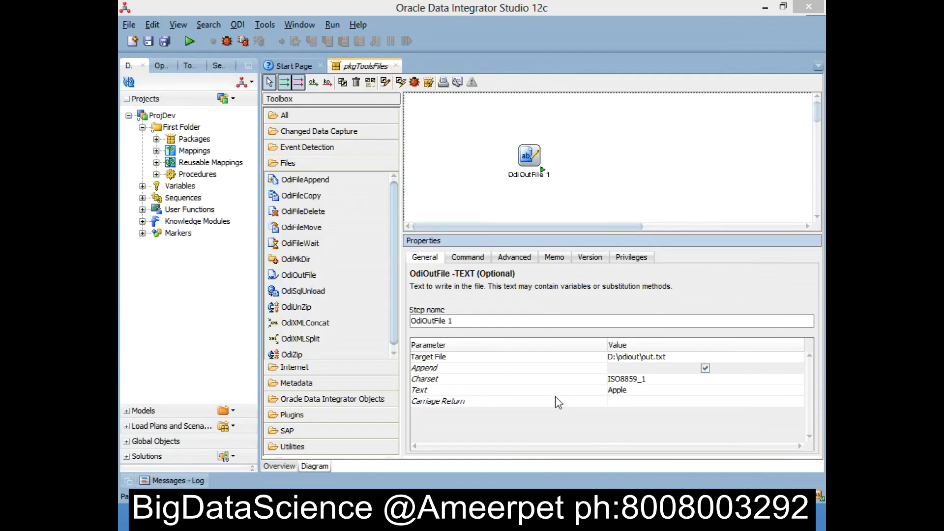
Set the OdiOutFile step's Carriage Return to the Windows line break code 0D0A.
click(561, 401)
drag(547, 296, 564, 295)
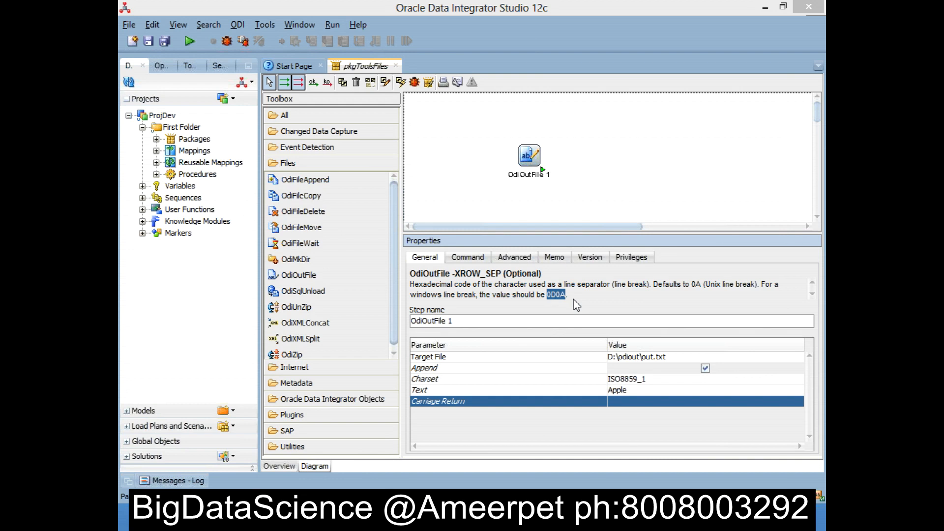
click(631, 401)
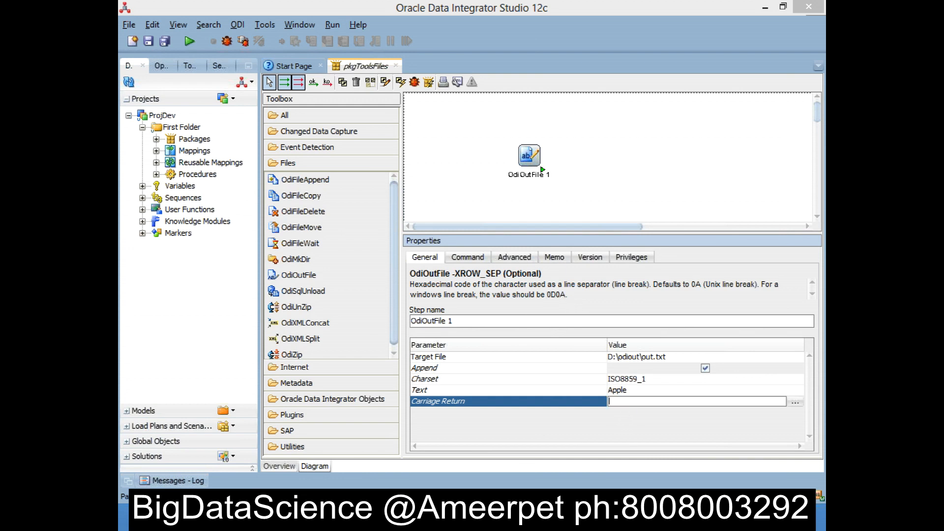
text(0D0A)
click(555, 391)
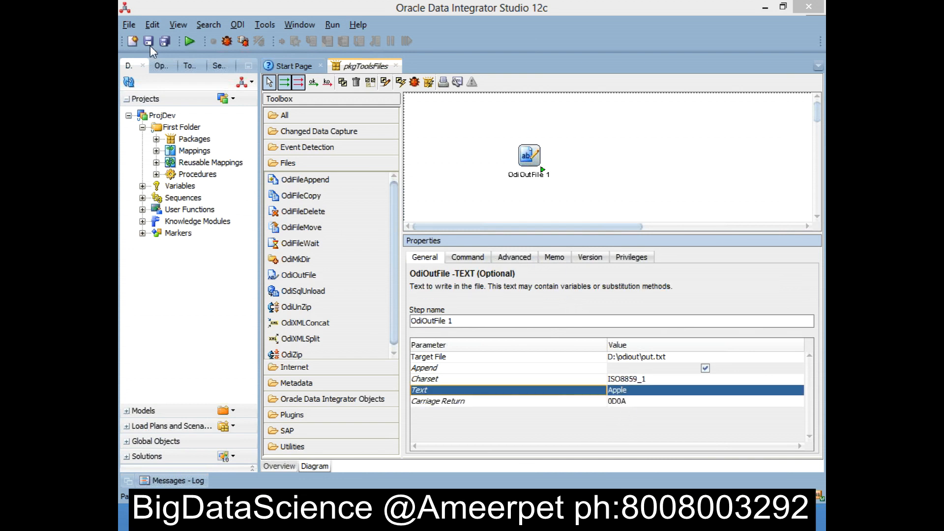
Save pkgToolsFiles and run the package with the default run options.
key(ctrl+s)
click(534, 159)
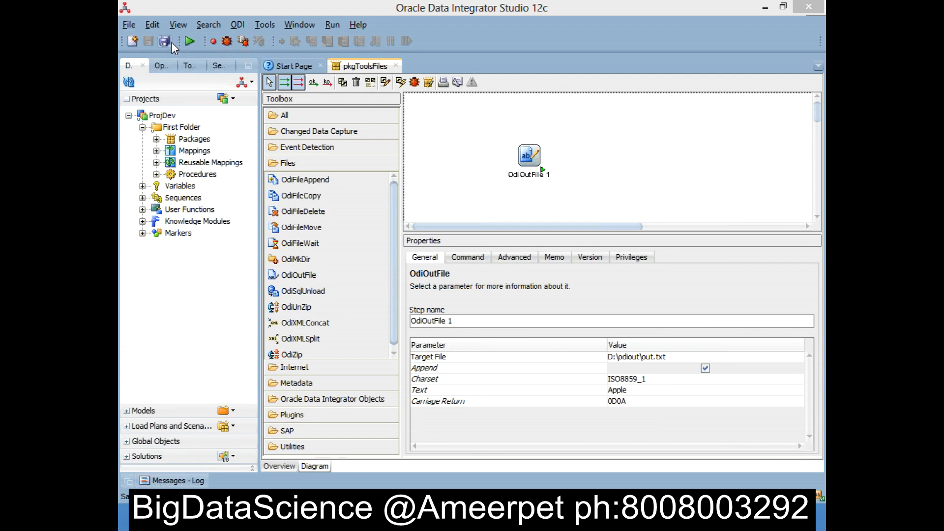
click(190, 41)
click(483, 306)
Inspect the generated out file in D:\odiout, close it and dismiss the session message.
mouse_move(147, 512)
click(353, 460)
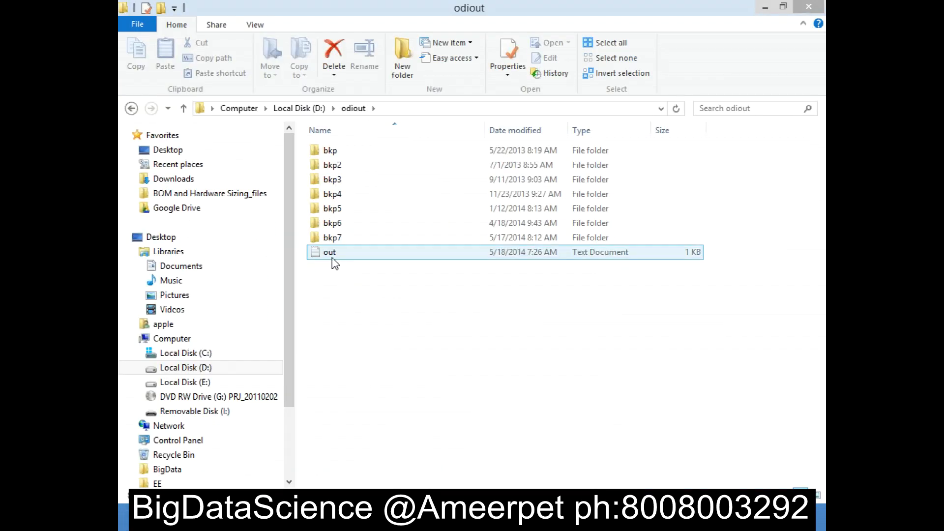
double_click(333, 253)
click(729, 65)
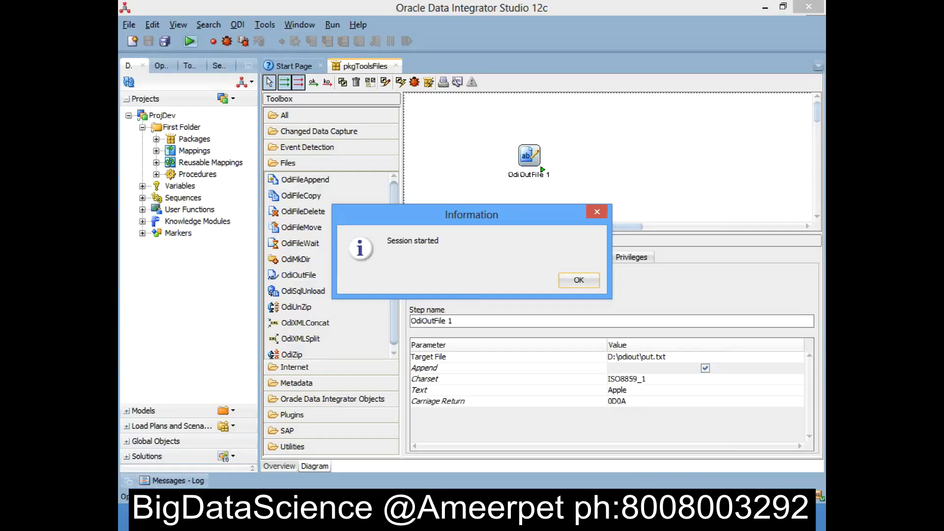
click(579, 280)
Add an OdiFileCopy step to the diagram and link OdiOutFile 1 to it with an ok connection.
drag(511, 234, 511, 209)
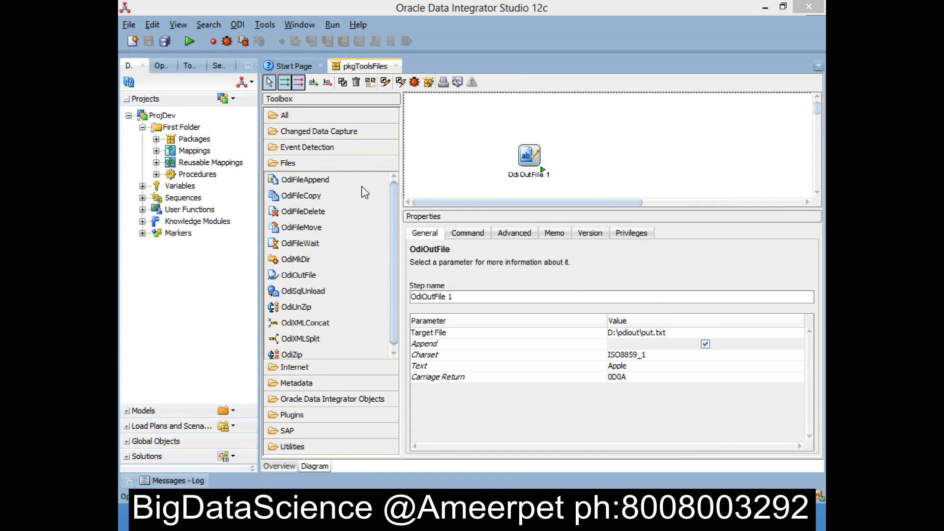
click(325, 199)
click(600, 168)
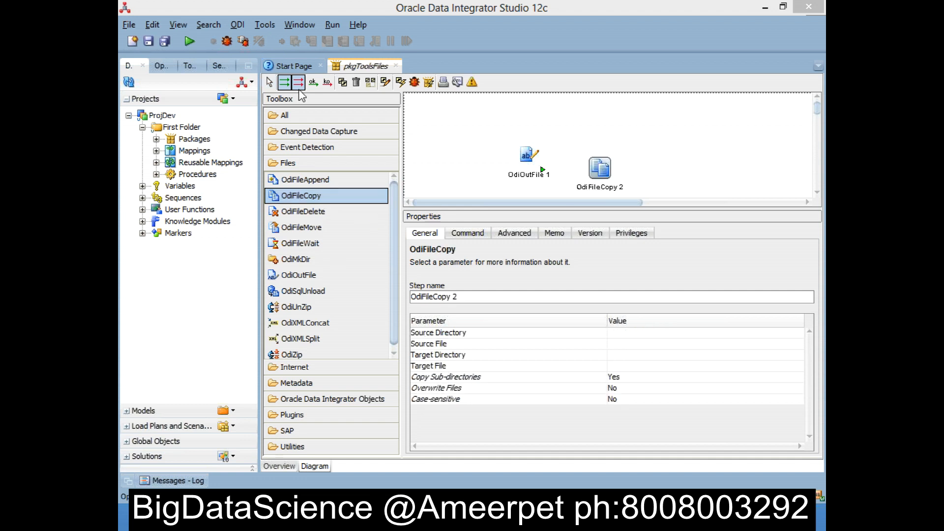
click(313, 82)
drag(526, 155, 600, 168)
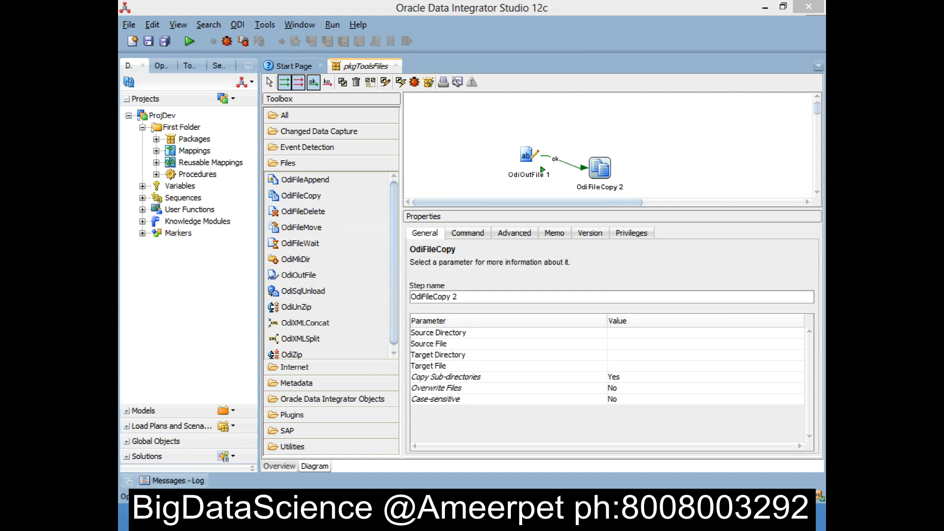
Rearrange the OdiOutFile 1 and OdiFileCopy 2 steps side by side in the upper part of the diagram.
click(270, 82)
drag(526, 155, 438, 144)
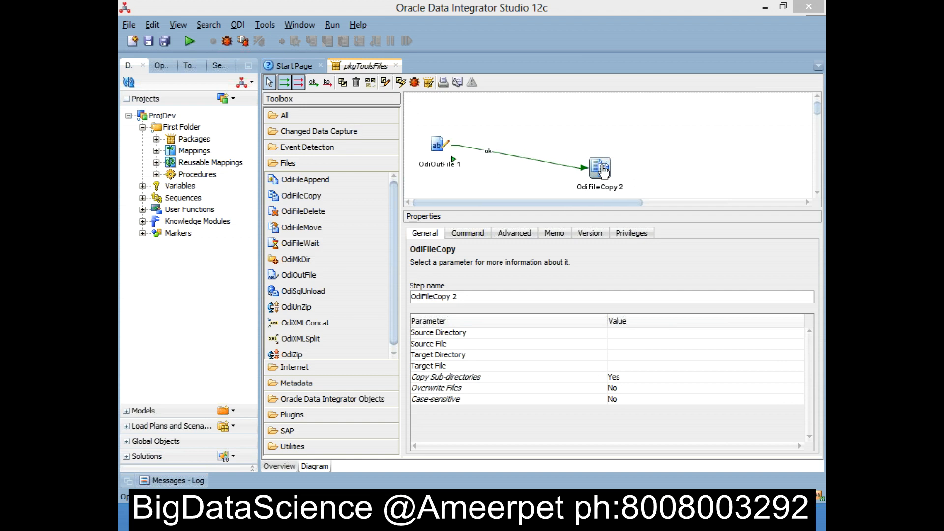
drag(601, 170, 593, 143)
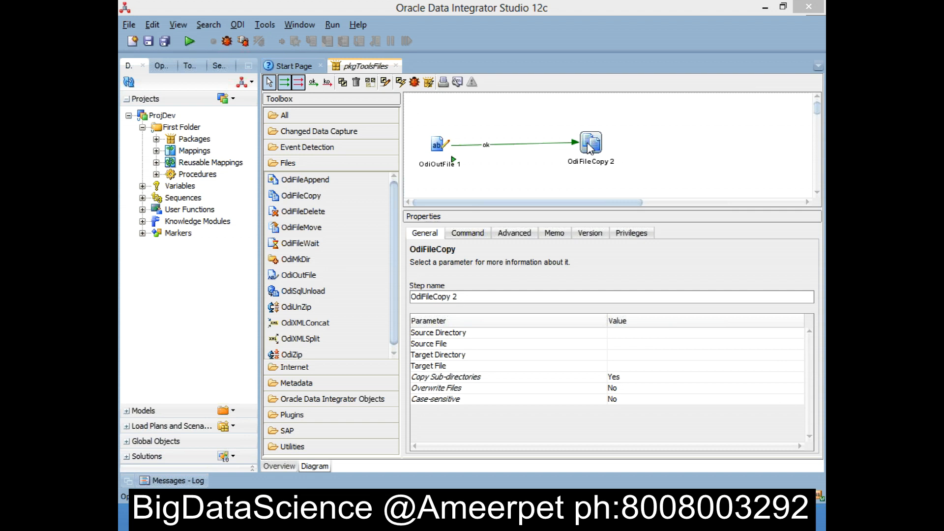
drag(592, 162, 551, 167)
Review the descriptions of the source and target directory and file parameters of the OdiFileCopy 2 step.
click(498, 333)
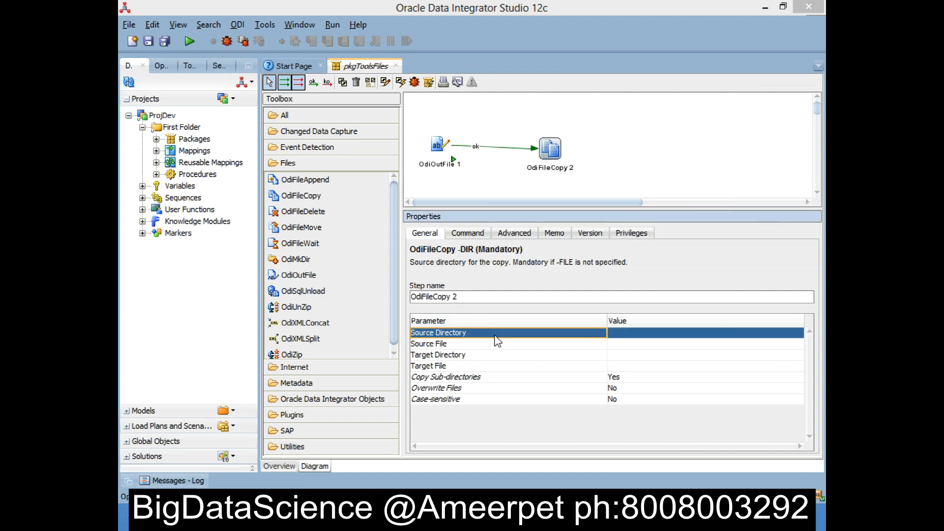
click(492, 357)
click(479, 343)
click(481, 366)
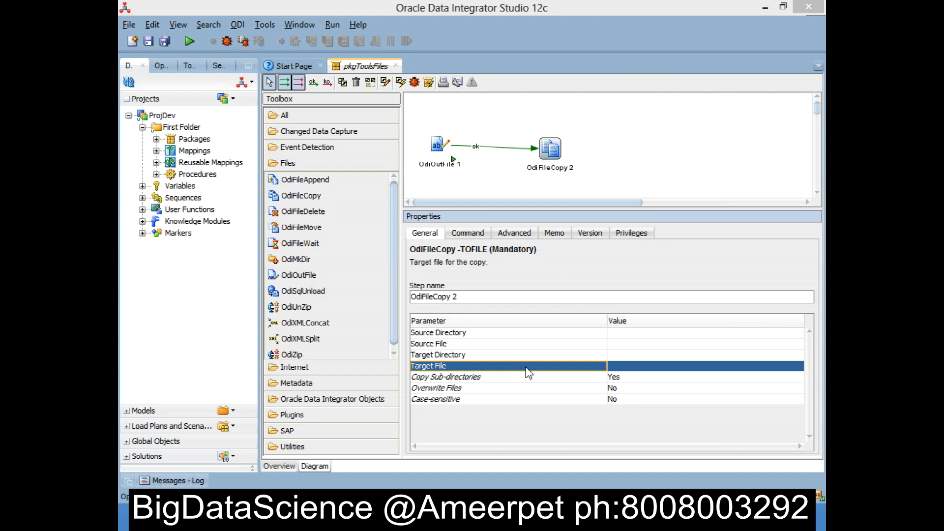
click(530, 333)
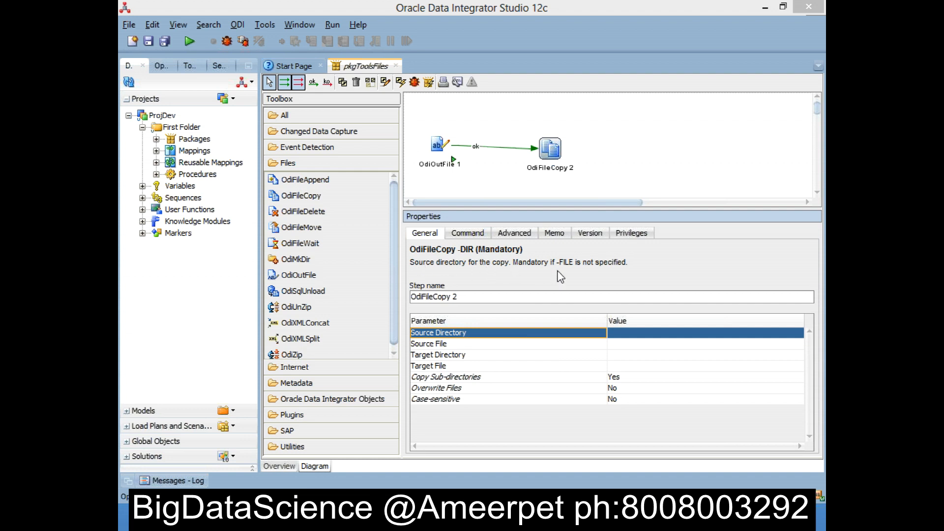
click(464, 347)
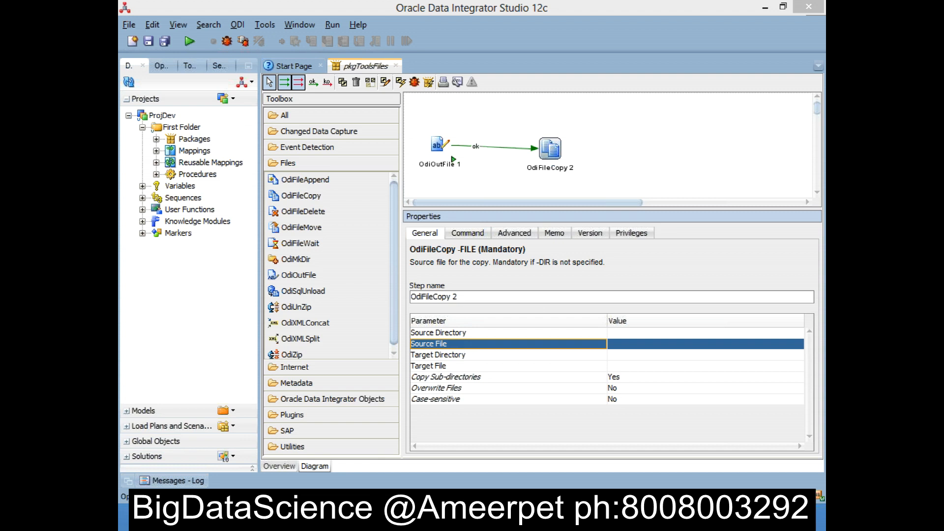
Create a text document named a in D:\odiout, enter the text "one" in it, and save and close it.
mouse_move(284, 462)
click(337, 452)
right_click(356, 370)
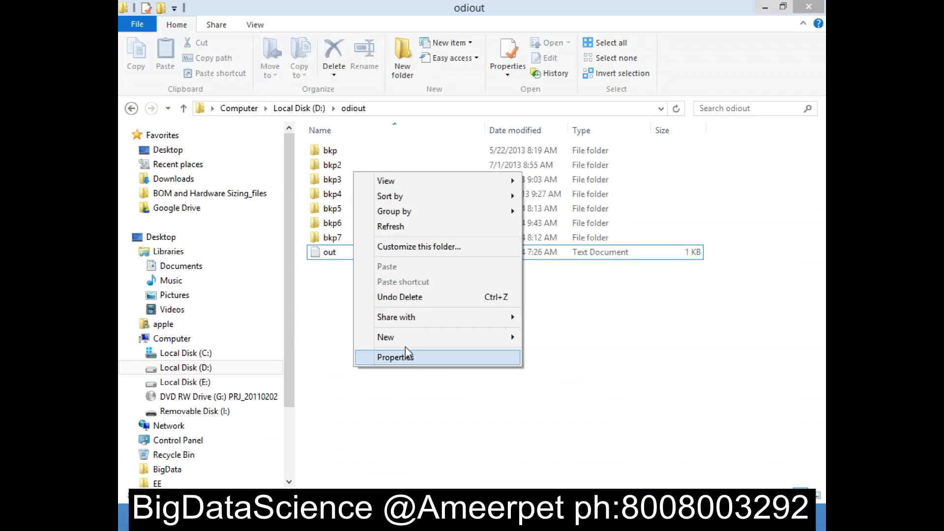
mouse_move(468, 339)
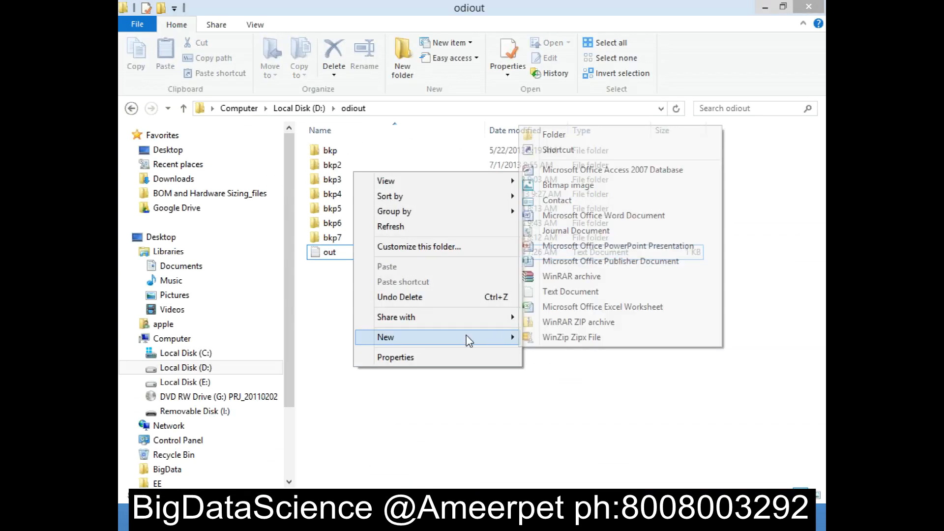
click(570, 291)
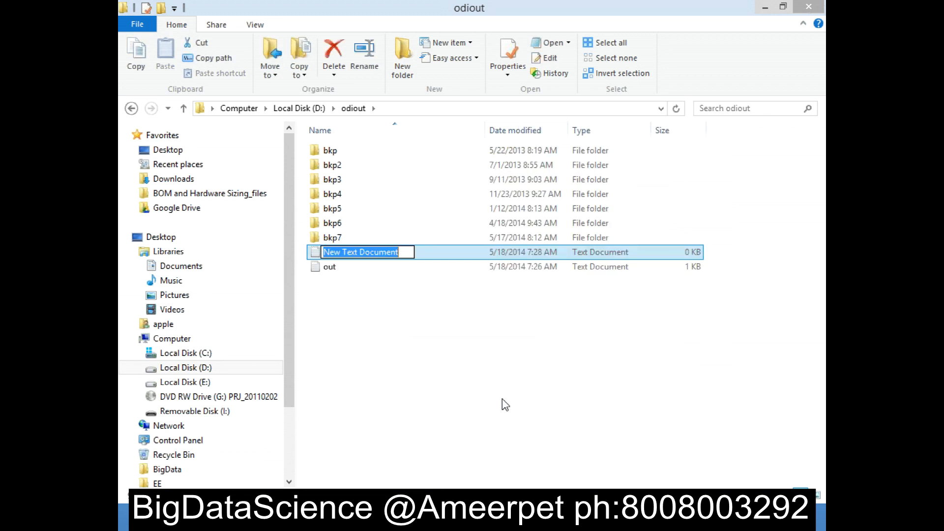
text(a)
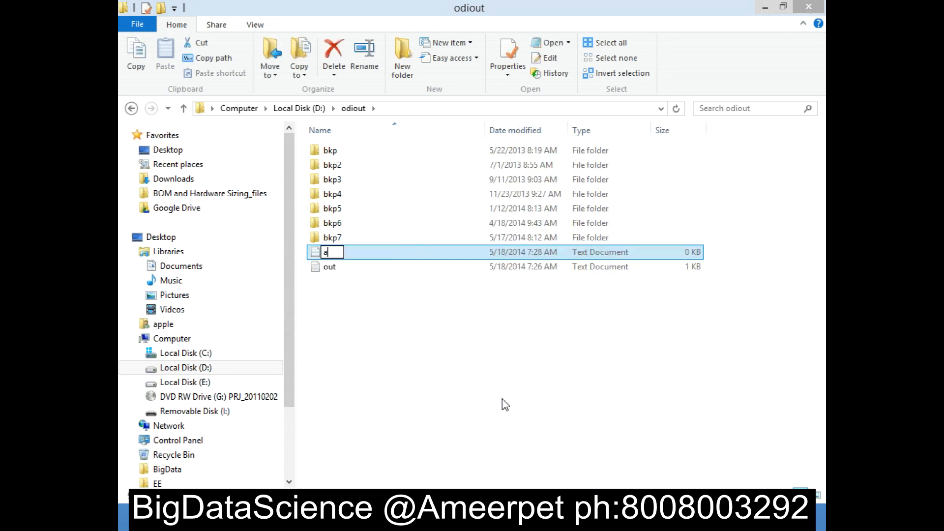
key(Return)
key(Return)
text(one)
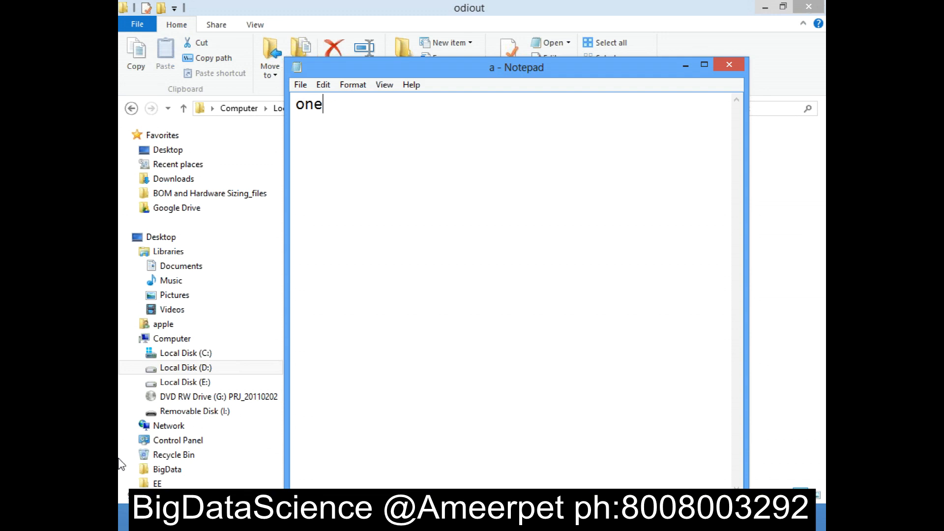
click(739, 69)
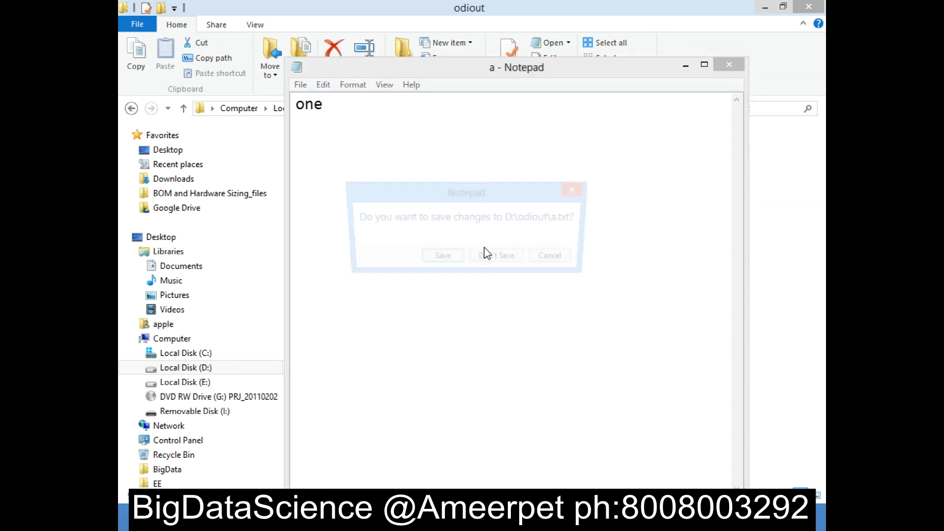
click(452, 259)
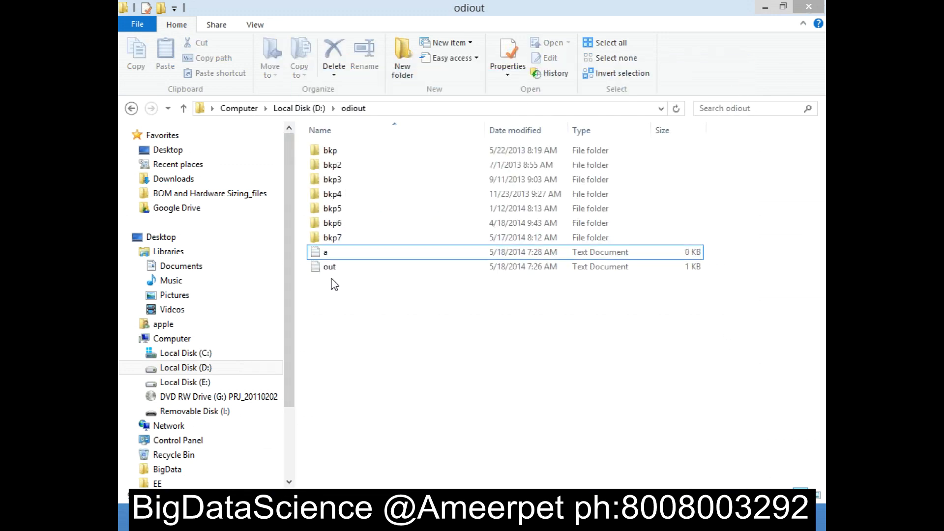
Set the Source File of OdiFileCopy 2 to D:\odiout\a.txt, reusing the folder path copied from File Explorer.
click(433, 108)
key(ctrl+c)
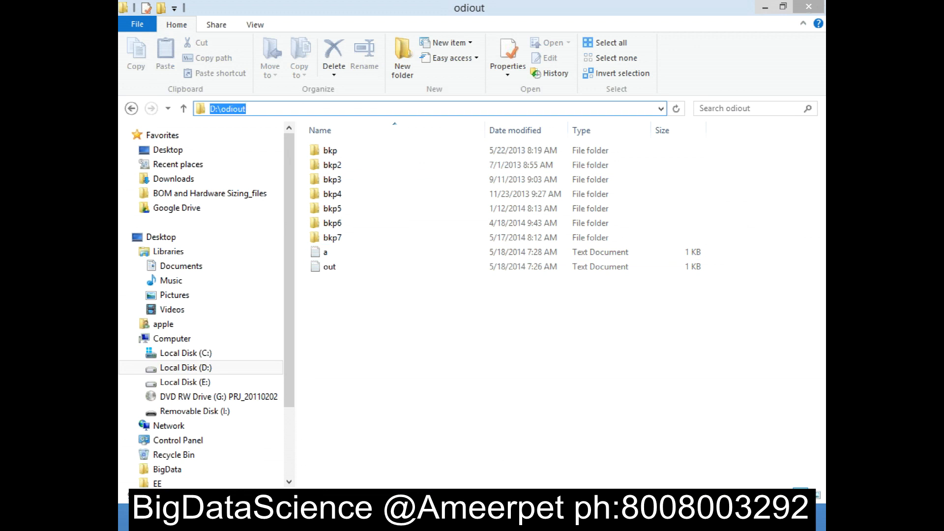
key(alt+Tab)
click(621, 343)
key(ctrl+v)
text(\a.tt)
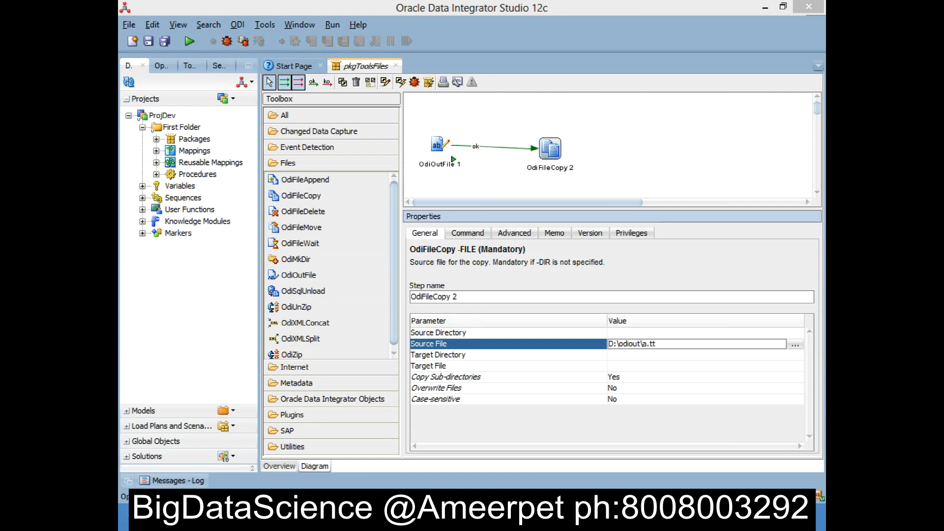
key(BackSpace)
text(xt)
Set the Target File of OdiFileCopy 2 to D:\odiout\b.txt, based on a copy of the source file path.
key(ctrl+a)
key(ctrl+c)
click(490, 368)
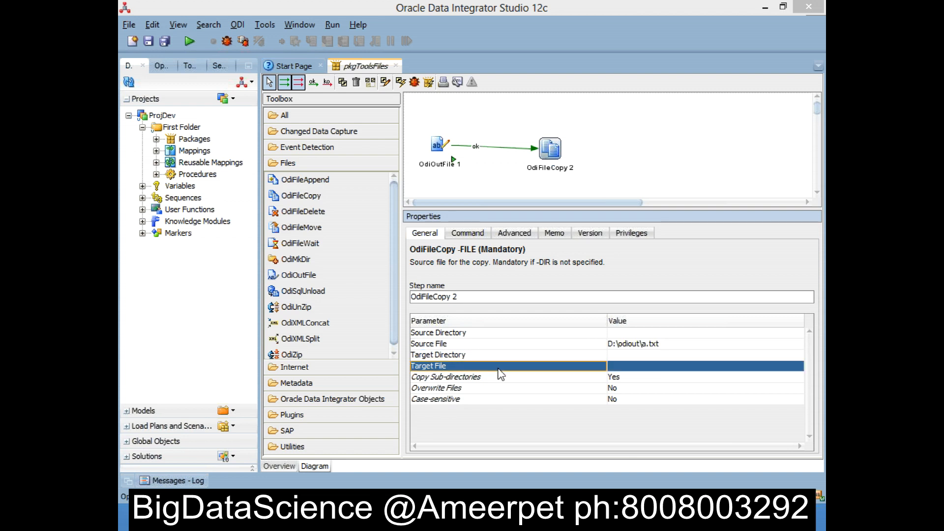
click(625, 368)
key(ctrl+v)
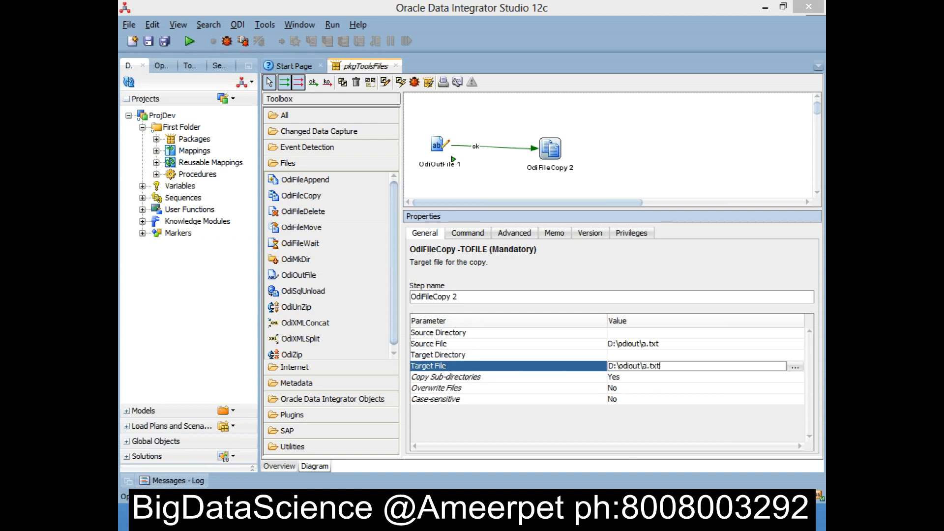
key(Left)
key(Left)
key(Left)
key(Left)
key(BackSpace)
text(b)
click(549, 378)
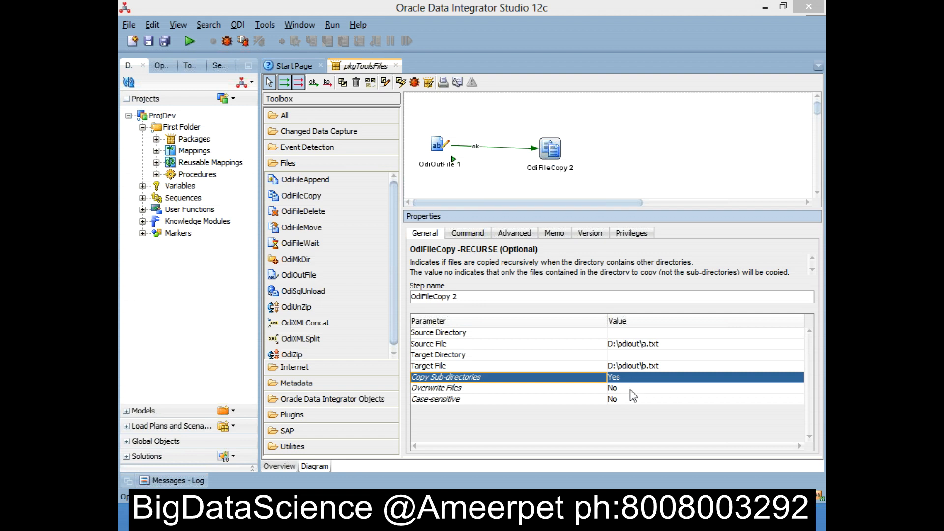
Try the Case-sensitive parameter with Yes, restore it to No, and check the Overwrite Files description.
click(529, 399)
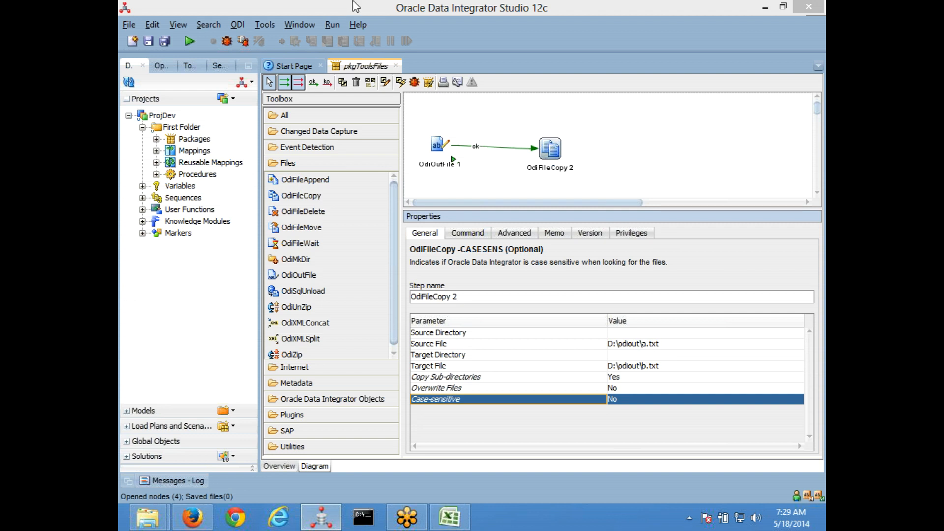
click(638, 402)
click(800, 399)
click(649, 423)
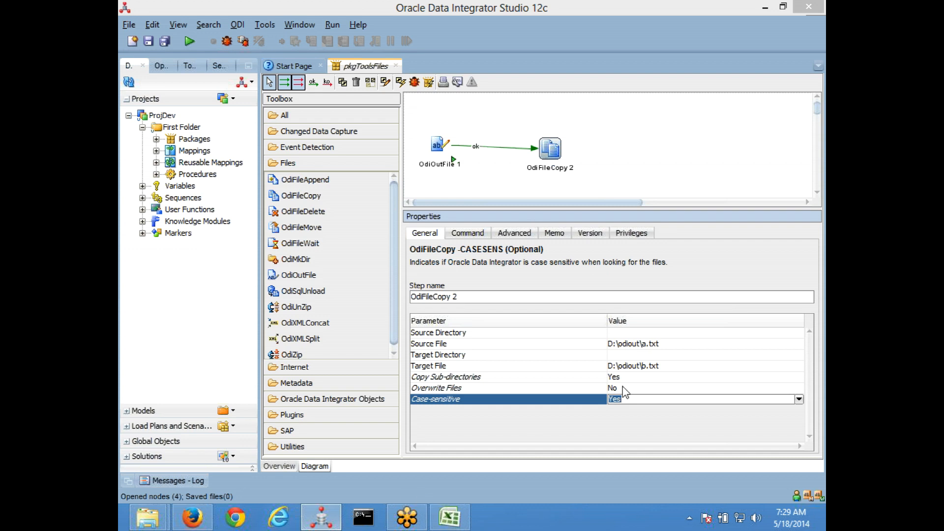
click(799, 400)
click(681, 435)
click(507, 389)
Make OdiFileCopy 2 the first step of the package and save pkgToolsFiles.
key(ctrl+s)
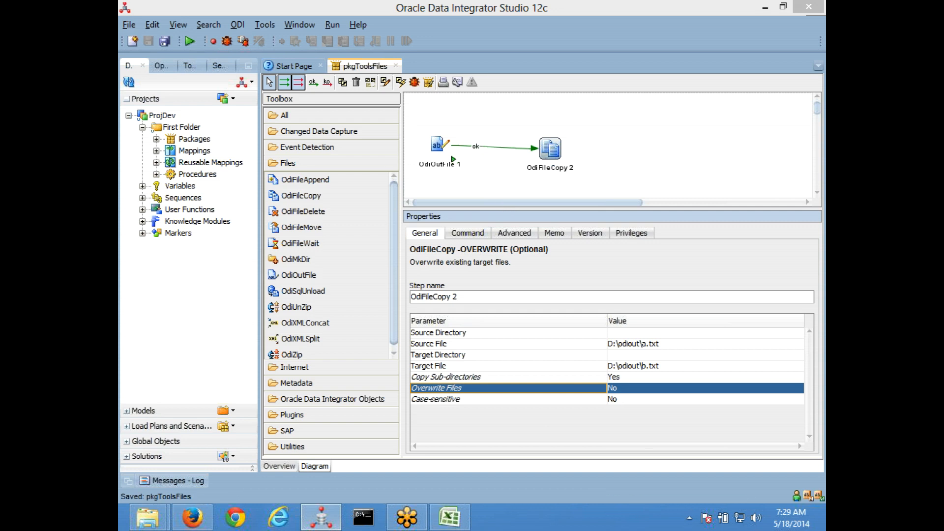
click(163, 42)
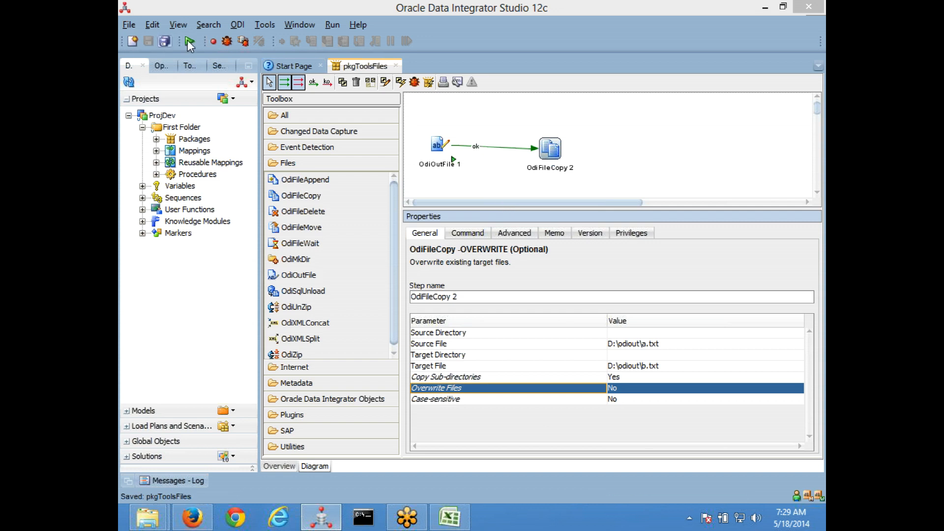
click(441, 146)
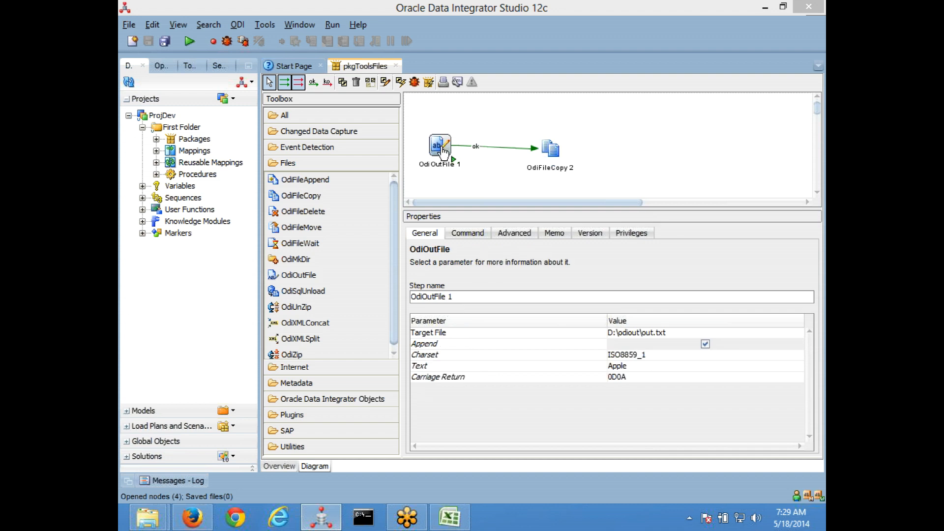
click(552, 155)
right_click(553, 154)
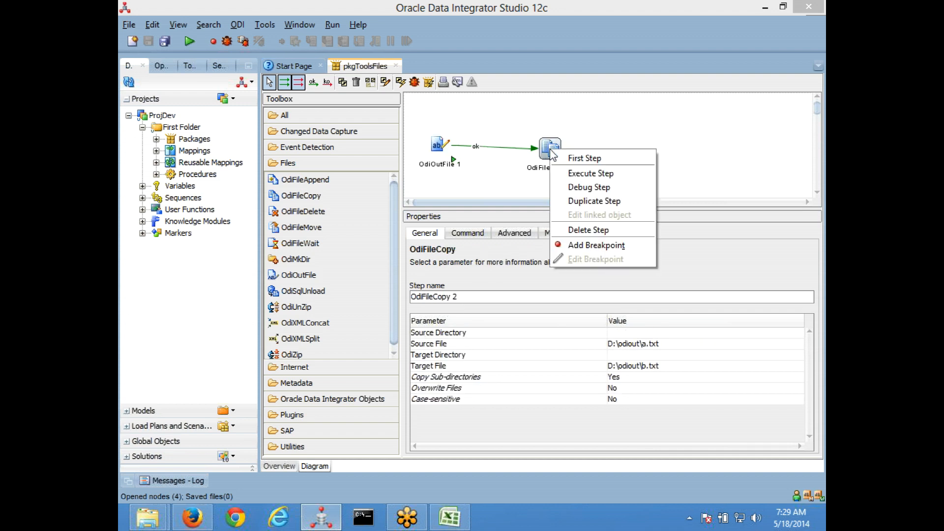
click(601, 159)
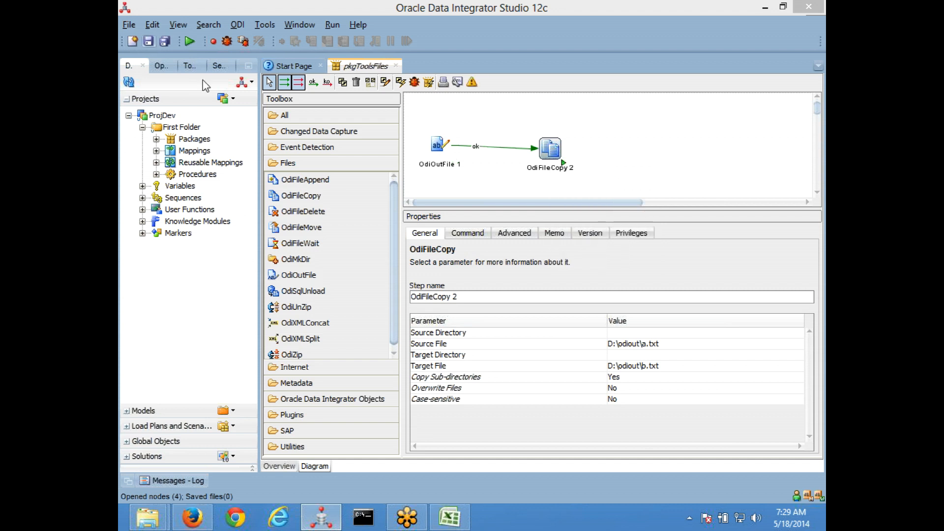
click(637, 157)
click(550, 149)
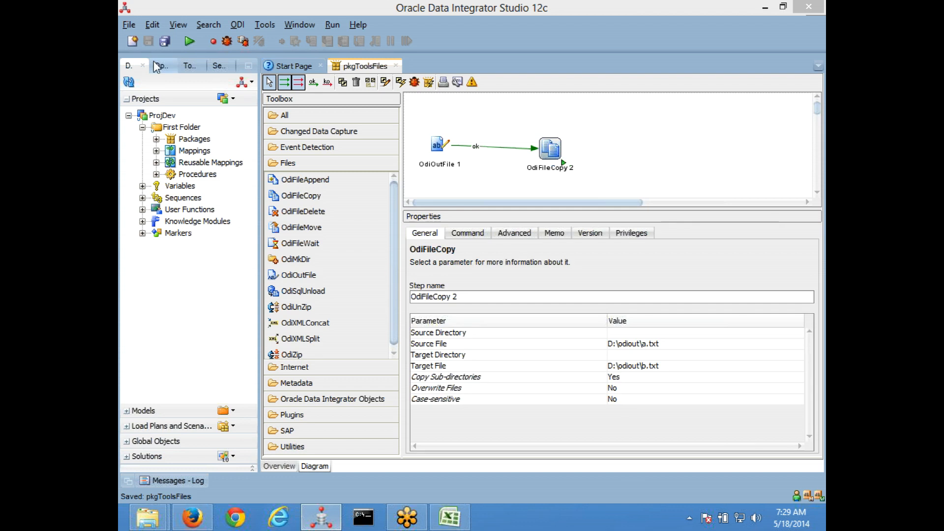
Run the package with the default run options and dismiss the session message.
click(189, 42)
click(481, 304)
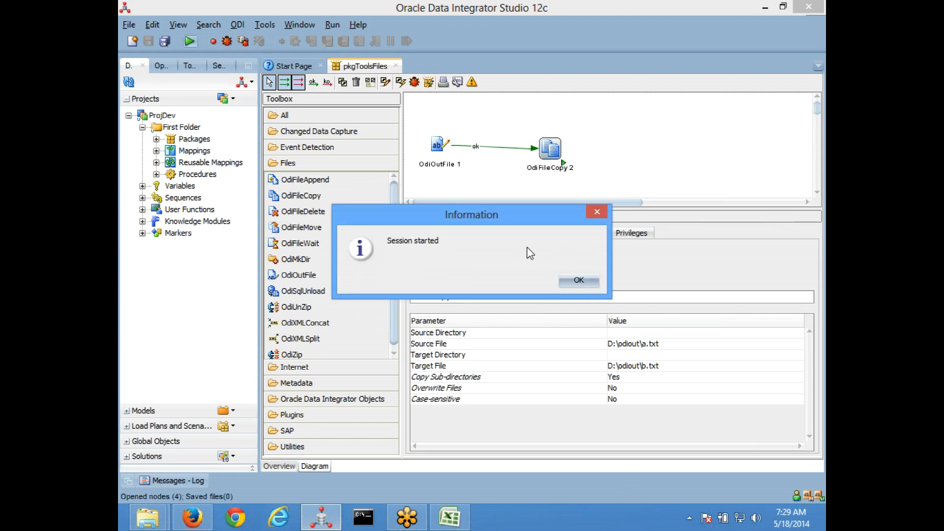
key(Return)
Open the copied file b in D:\odiout to check its content, and close it.
mouse_move(150, 518)
click(314, 433)
click(334, 253)
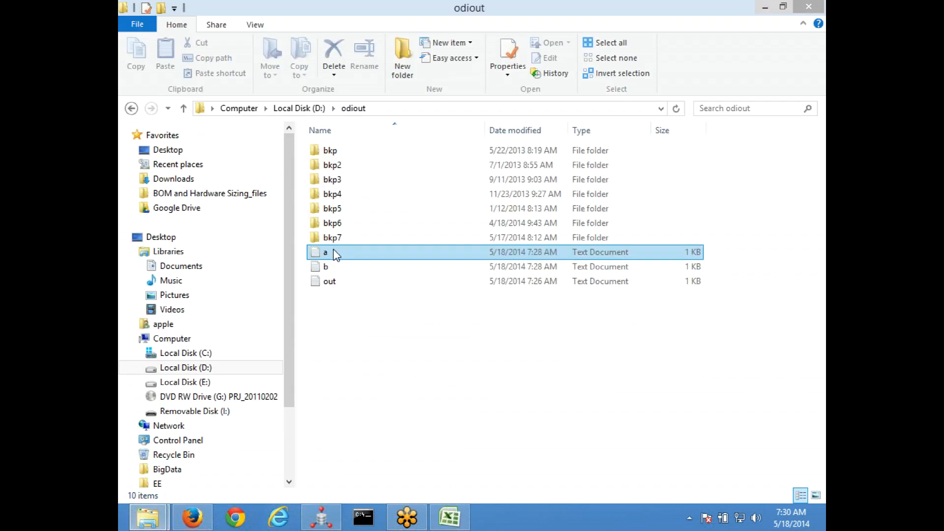
double_click(327, 267)
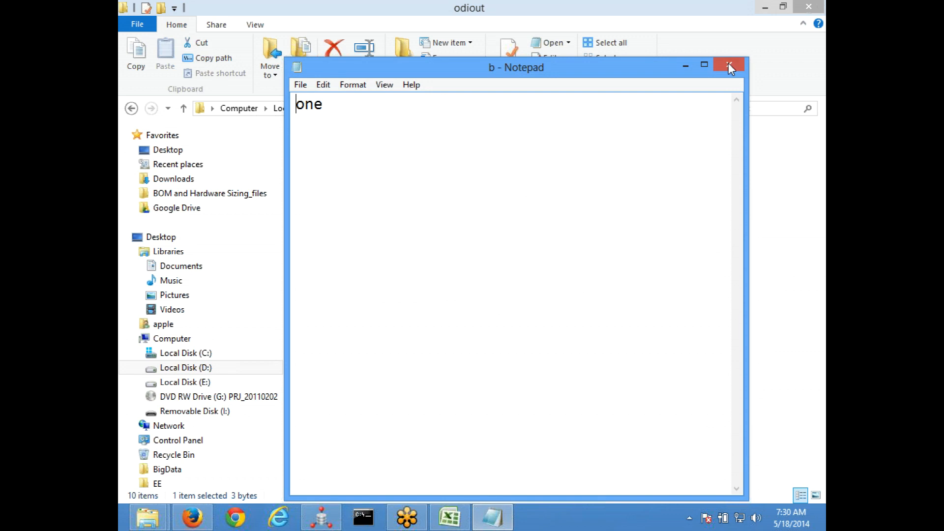
click(729, 65)
Add an OdiFileDelete step to the package diagram and link OdiFileCopy 2 to it with an ok connection.
click(322, 517)
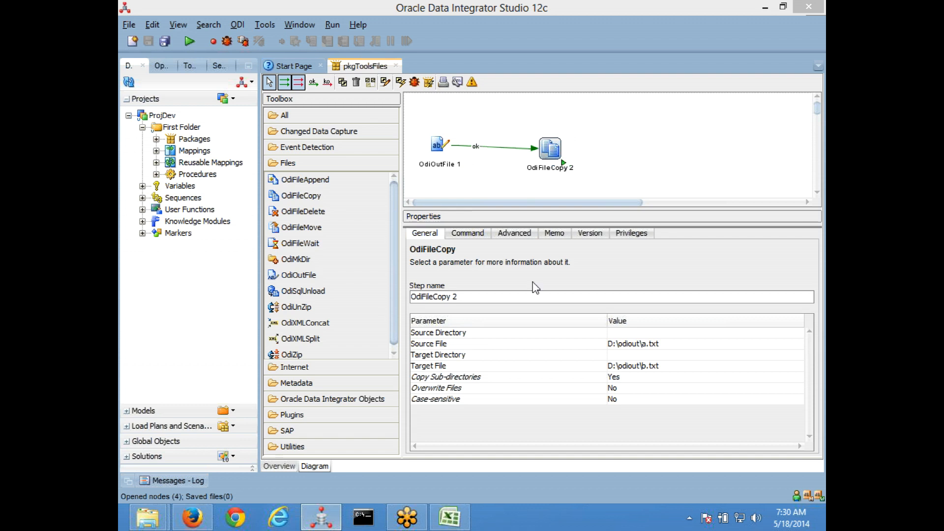
click(302, 212)
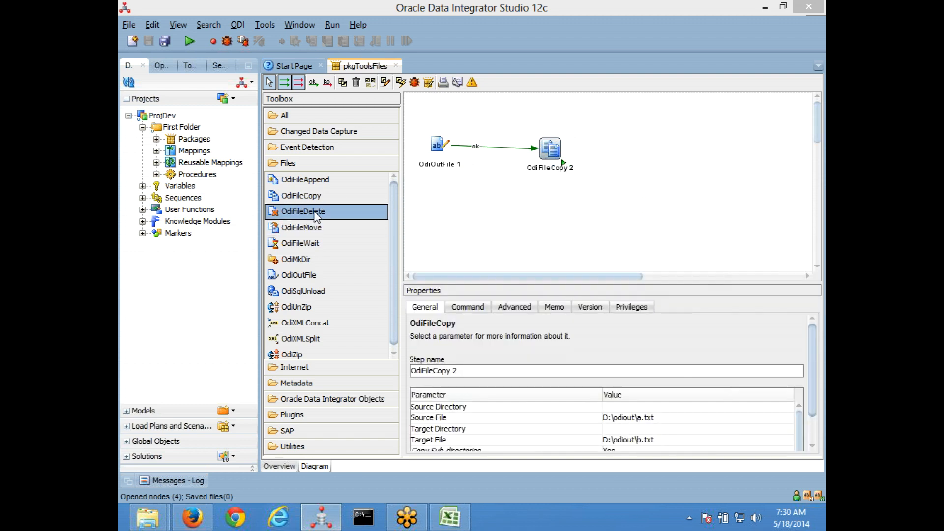
click(613, 148)
click(313, 82)
drag(551, 148, 625, 158)
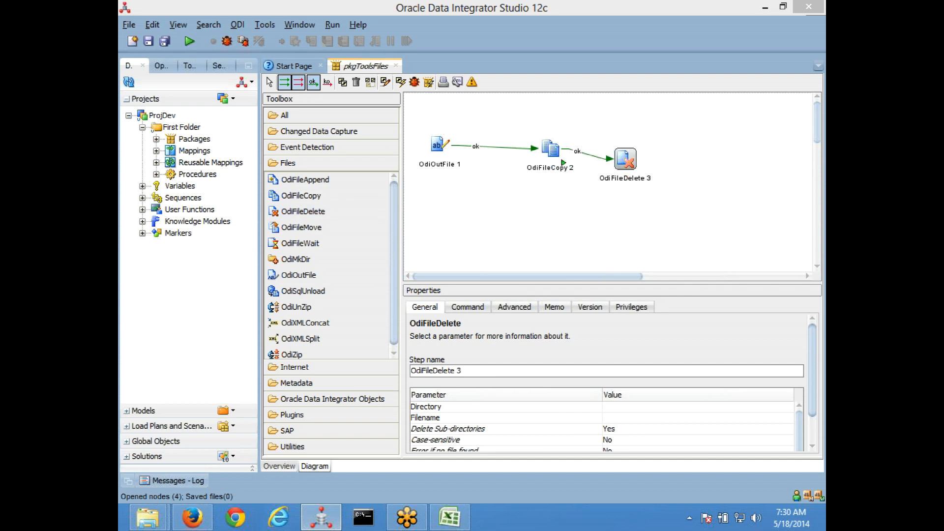
Enlarge the step's Properties area and move OdiFileDelete 3 farther from OdiFileCopy 2, roughly level with it in the diagram.
drag(577, 290, 576, 234)
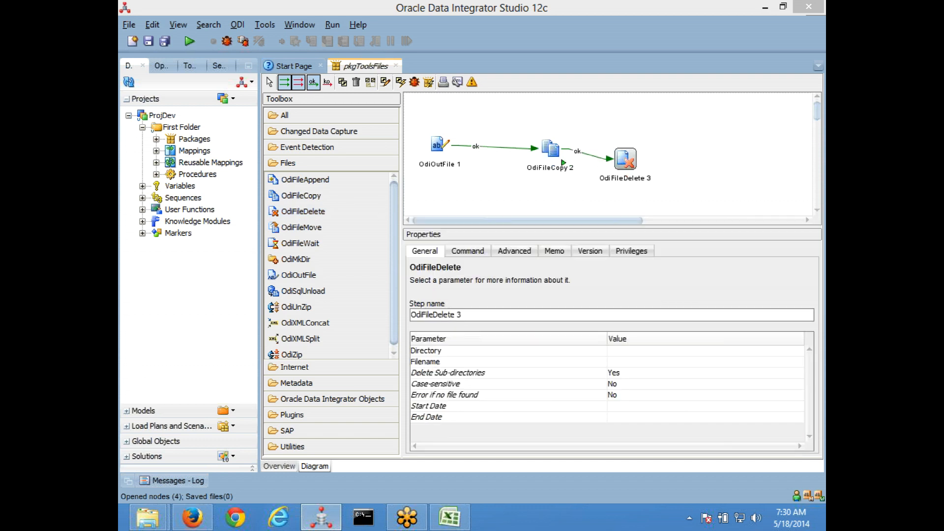
click(269, 82)
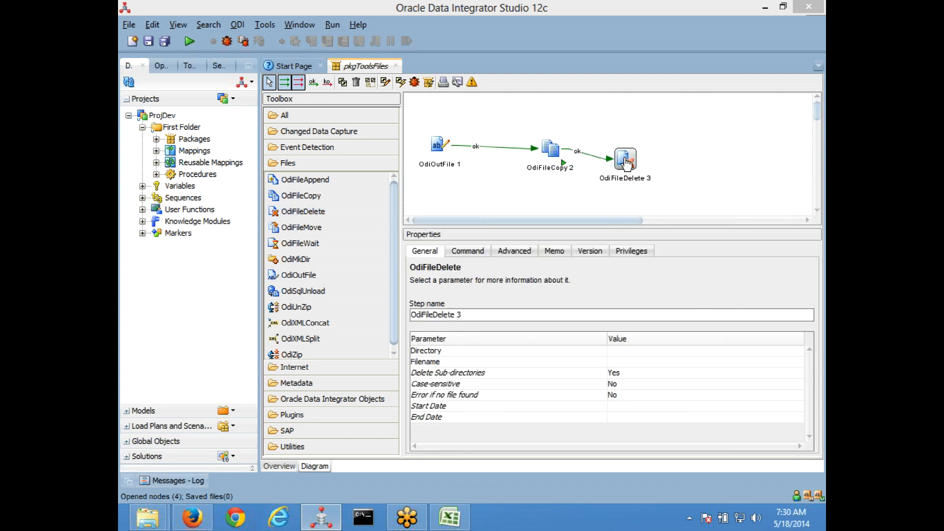
drag(624, 159, 652, 143)
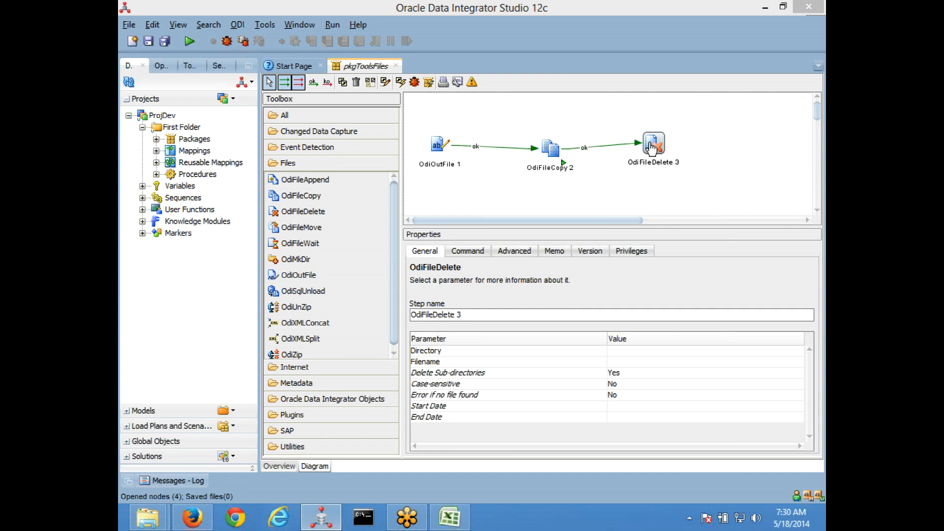
Set the Filename parameter of OdiFileDelete 3 to D:\odiout\b.txt, leaving Directory empty.
click(515, 362)
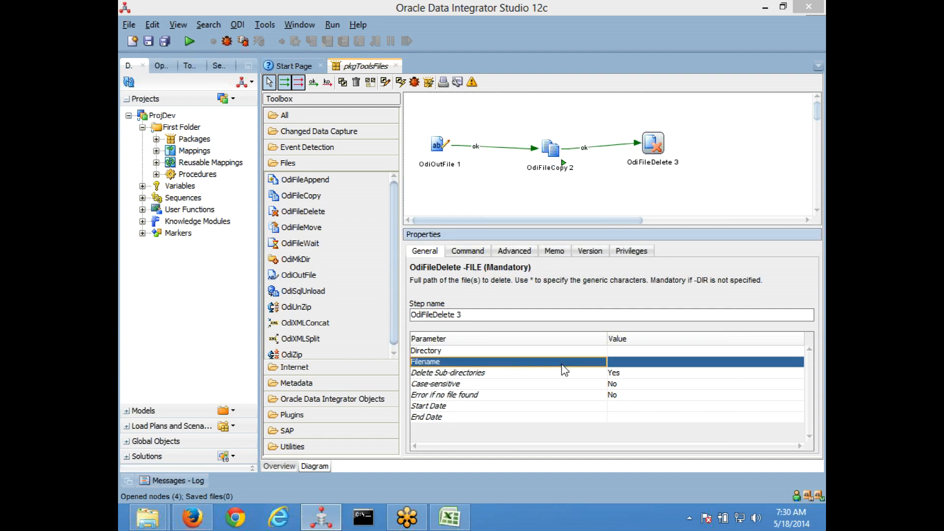
click(634, 362)
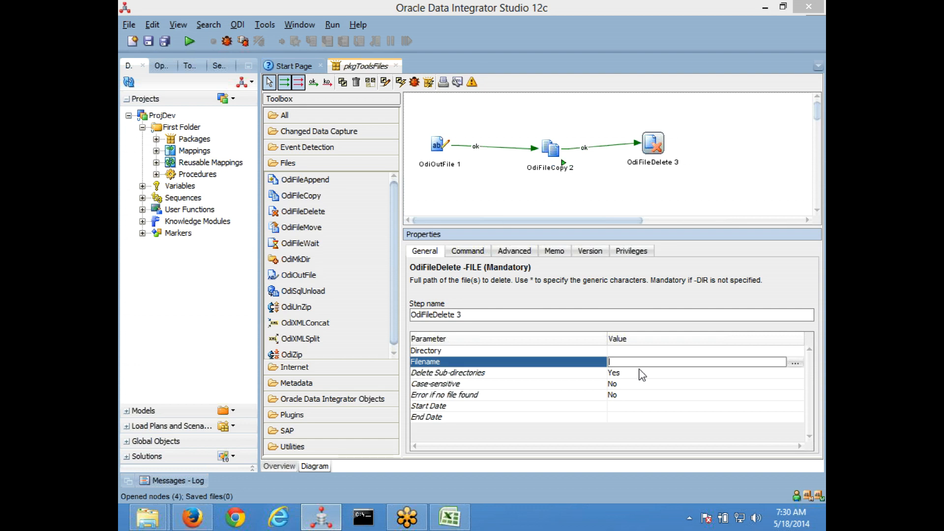
text(D:\odiout\a.txt)
key(Left)
key(BackSpace)
text(b)
click(517, 378)
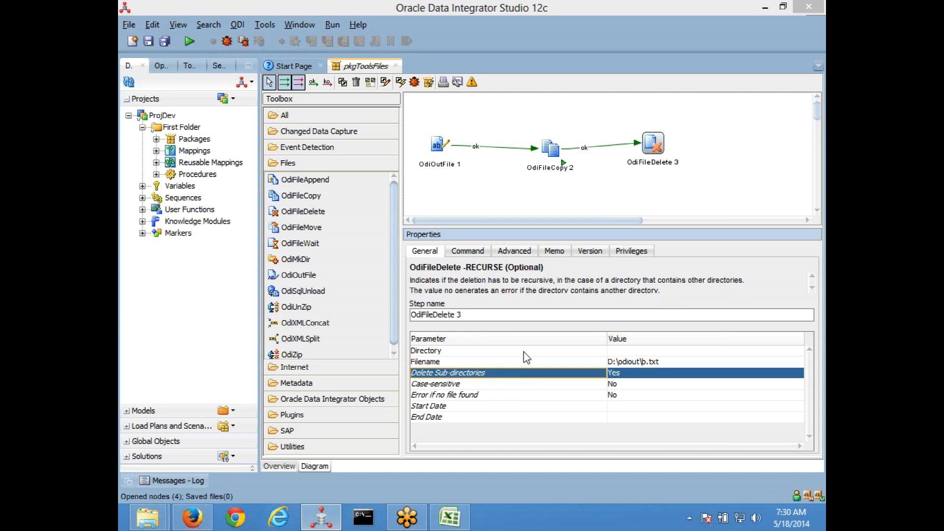
click(524, 351)
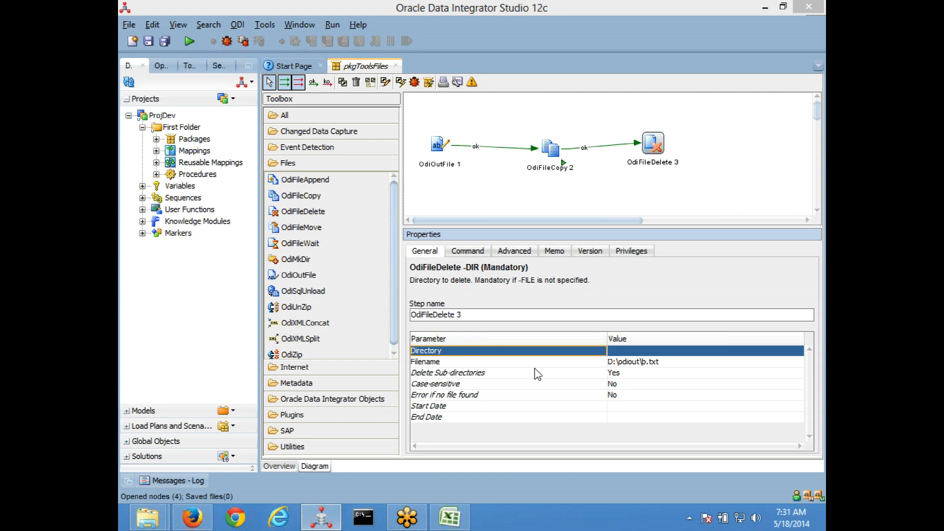
Switch to the odi49 workbook in Excel and enter the command rm * in cell D19 of Sheet13.
click(450, 517)
click(205, 327)
click(295, 301)
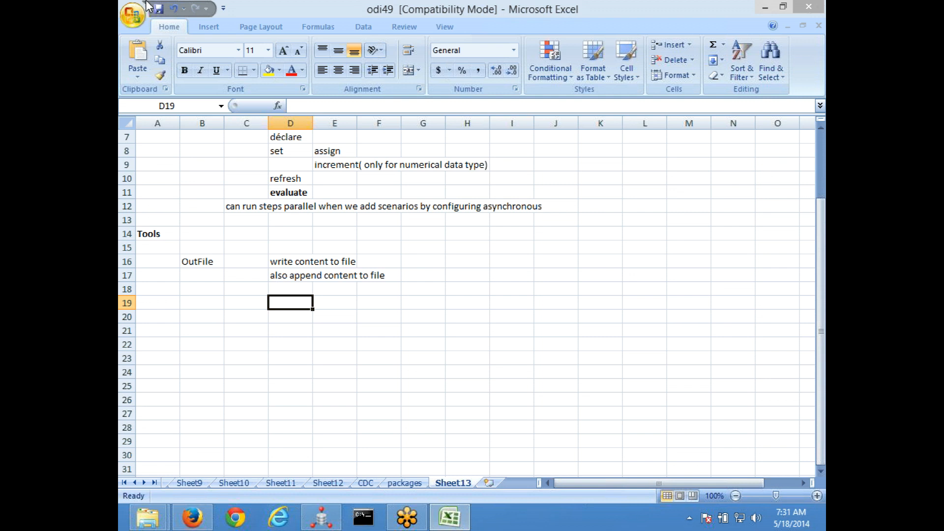
text(rm)
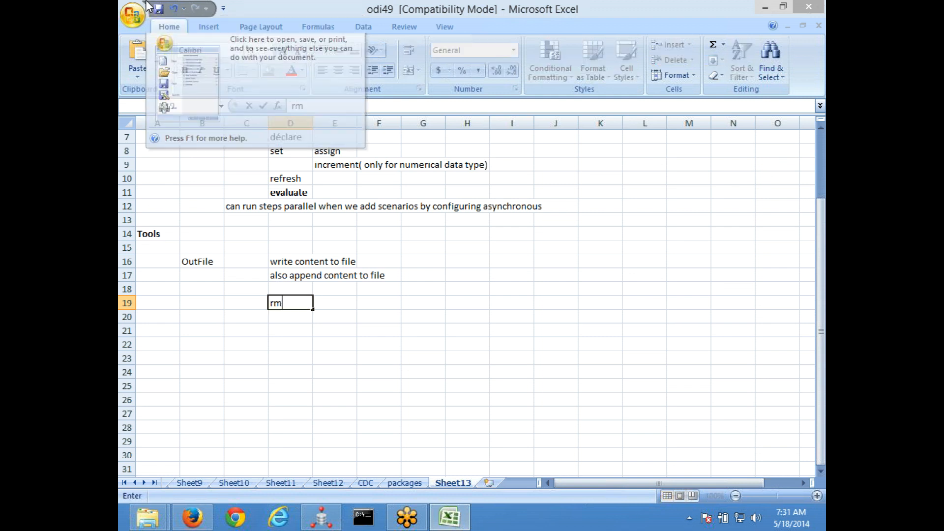
text( *)
key(Return)
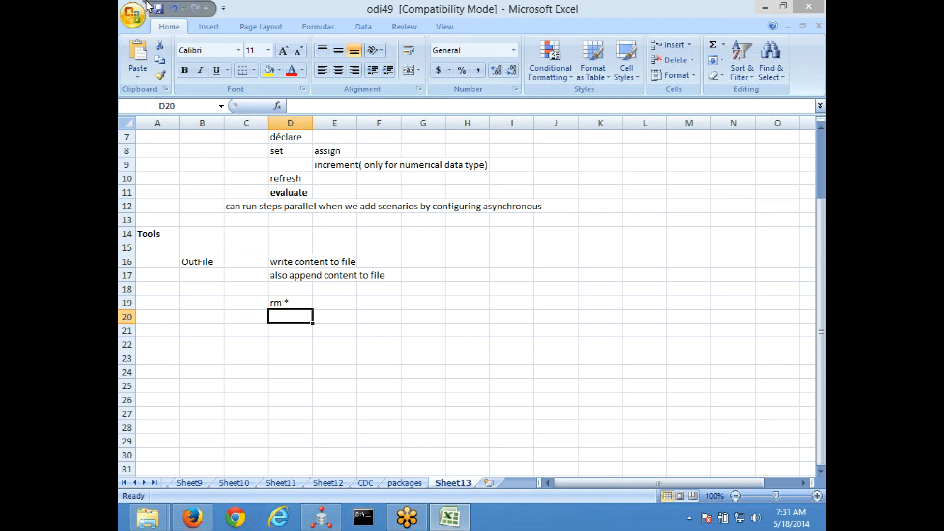
key(Up)
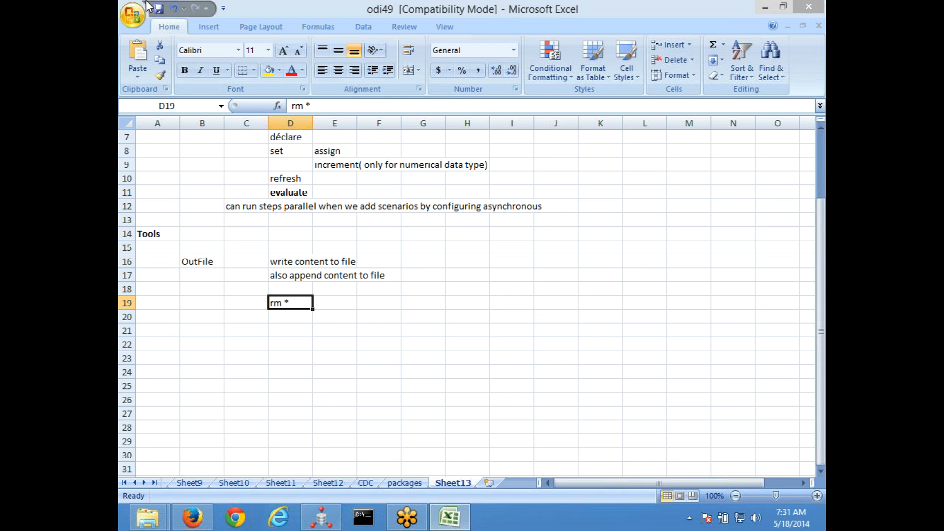
key(Down)
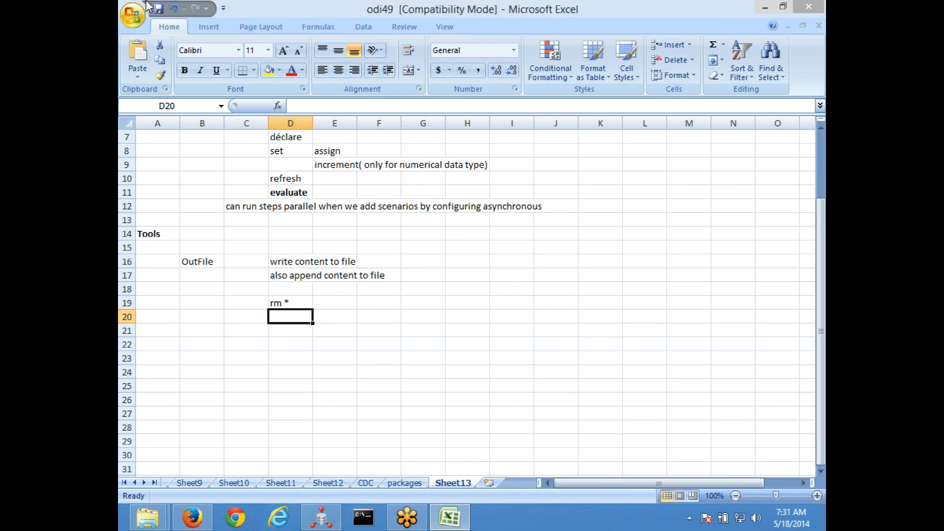
Enter rm -f * in cell D20 and em -r * in cell D21.
text(rm -f *)
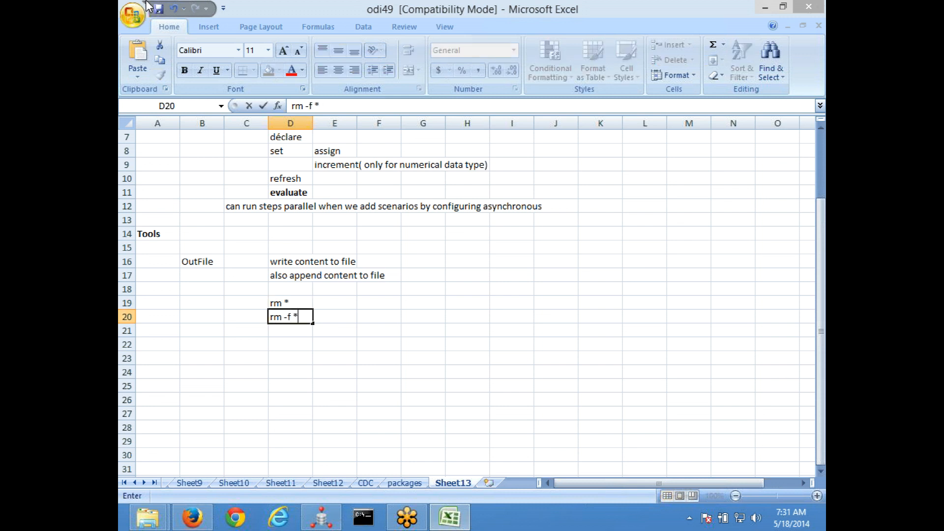
key(Return)
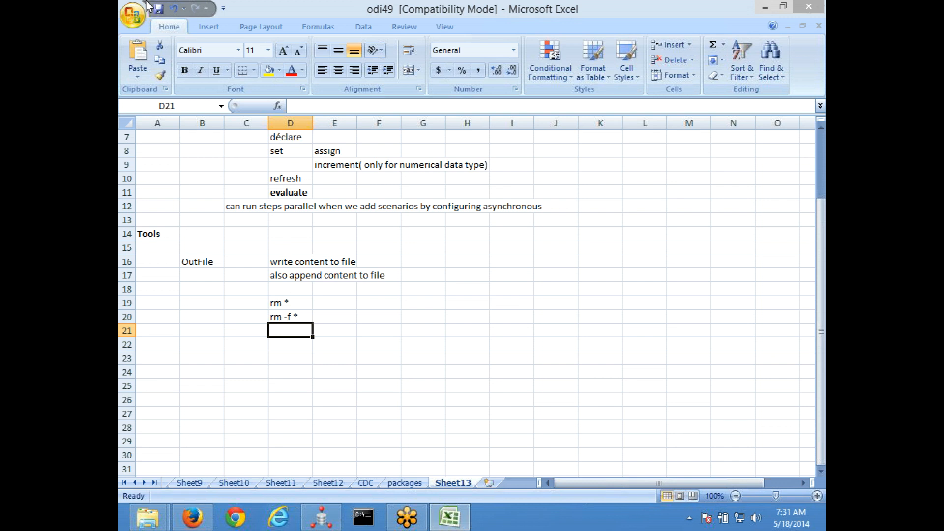
text(em -)
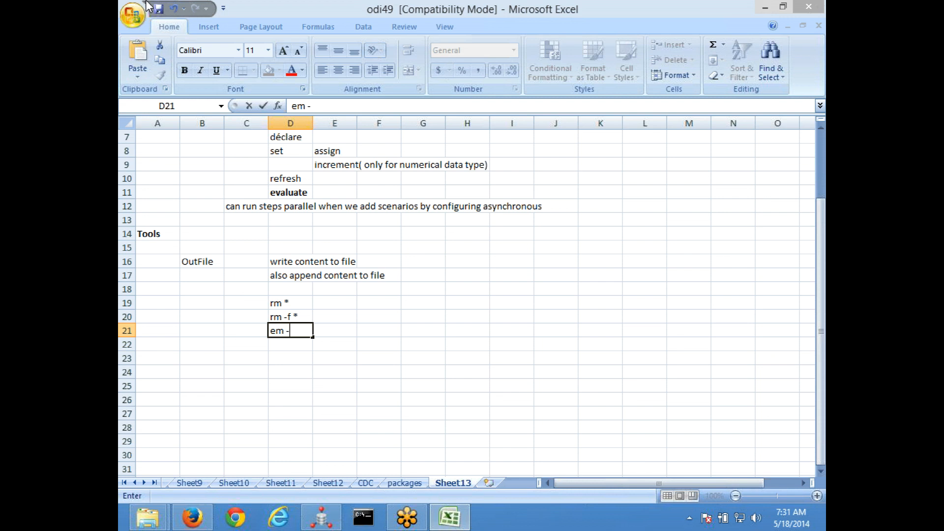
text(r *)
key(Return)
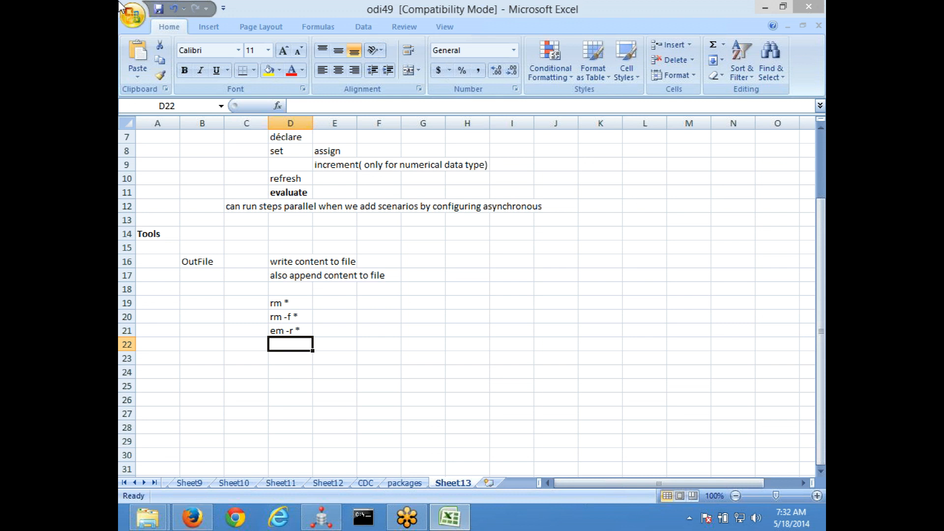
Switch back to Oracle Data Integrator Studio and review the descriptions of OdiFileDelete 3's case-sensitivity, sub-directory, missing-file and date parameters.
click(321, 518)
click(480, 384)
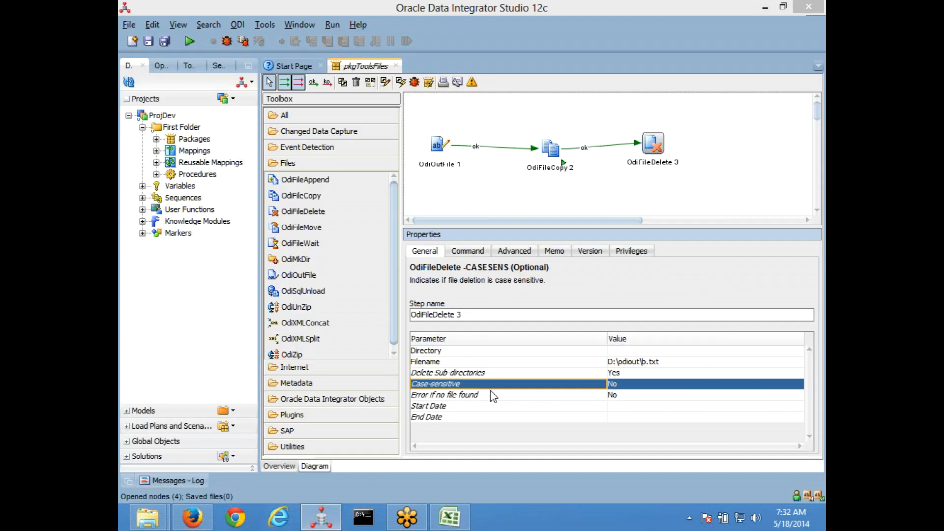
click(495, 373)
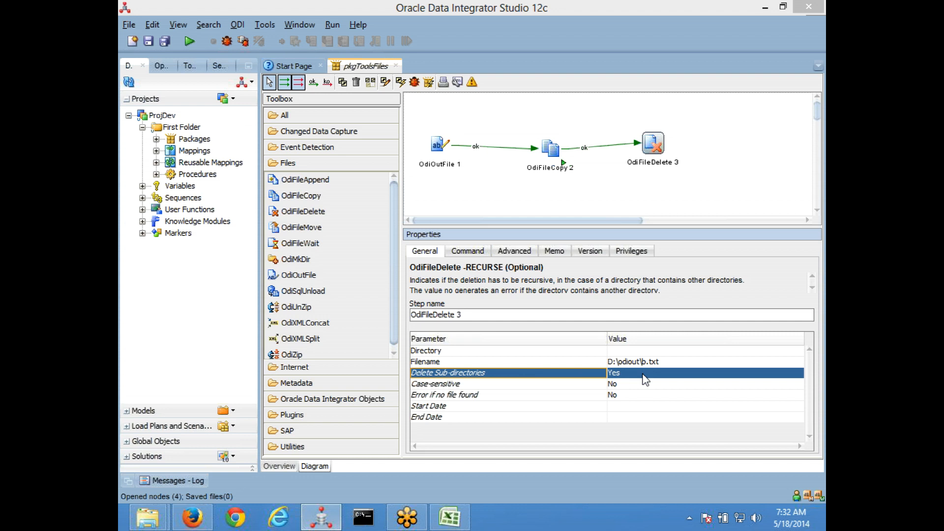
click(492, 397)
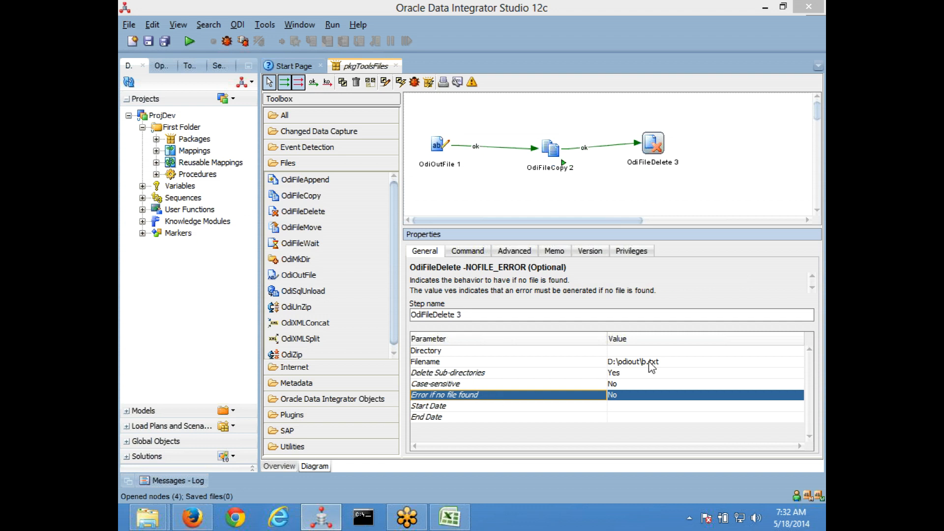
click(683, 364)
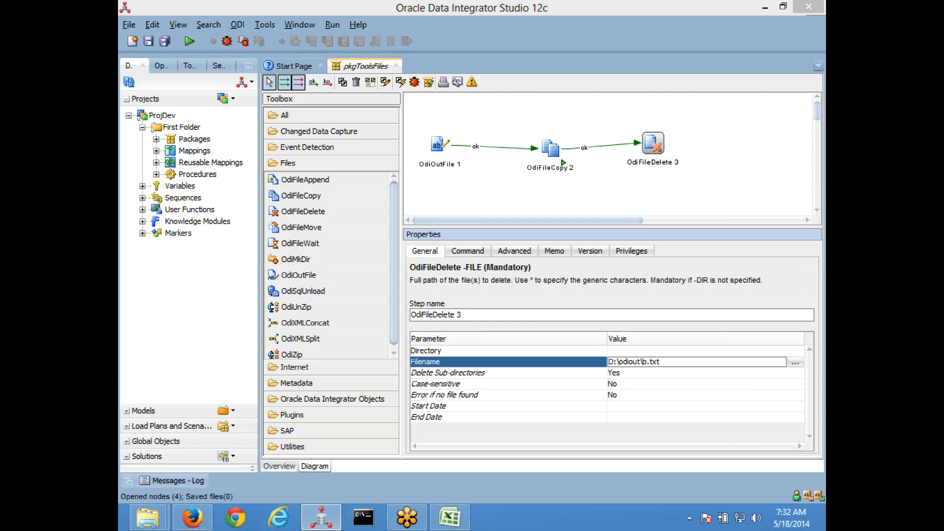
click(626, 395)
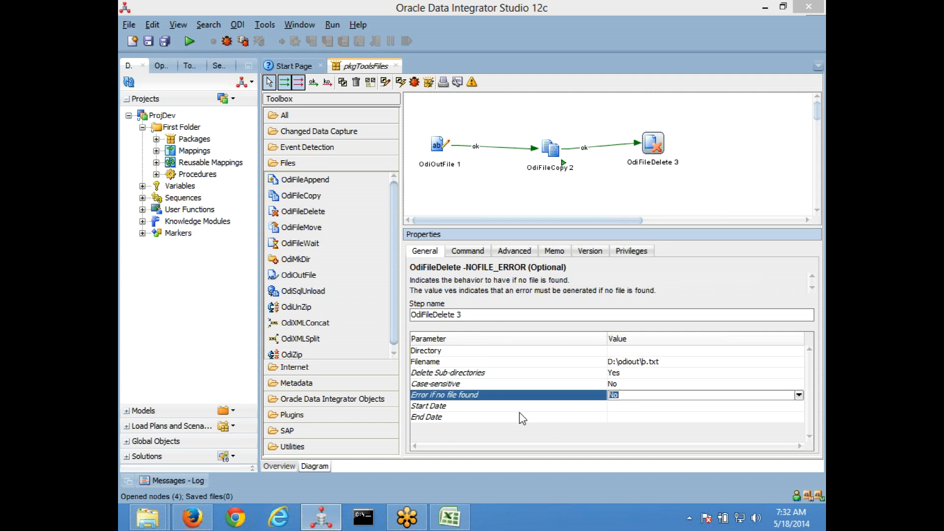
click(500, 417)
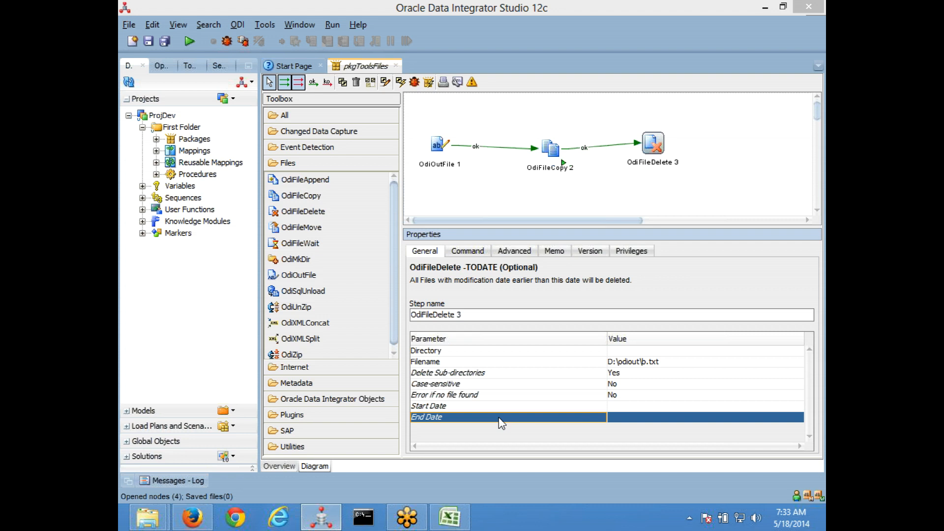
click(456, 407)
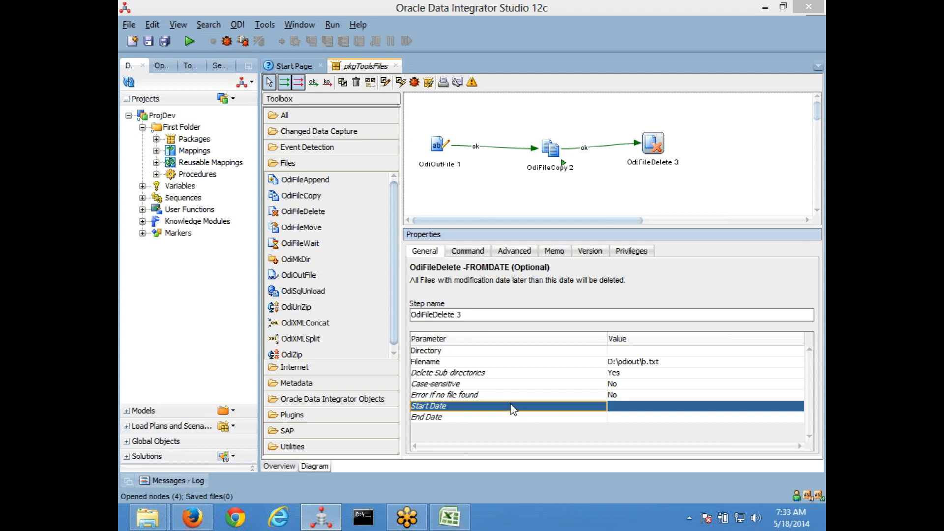
Examine the time and date selector for OdiFileDelete 3's Start Date parameter, and cancel it.
click(674, 406)
click(796, 407)
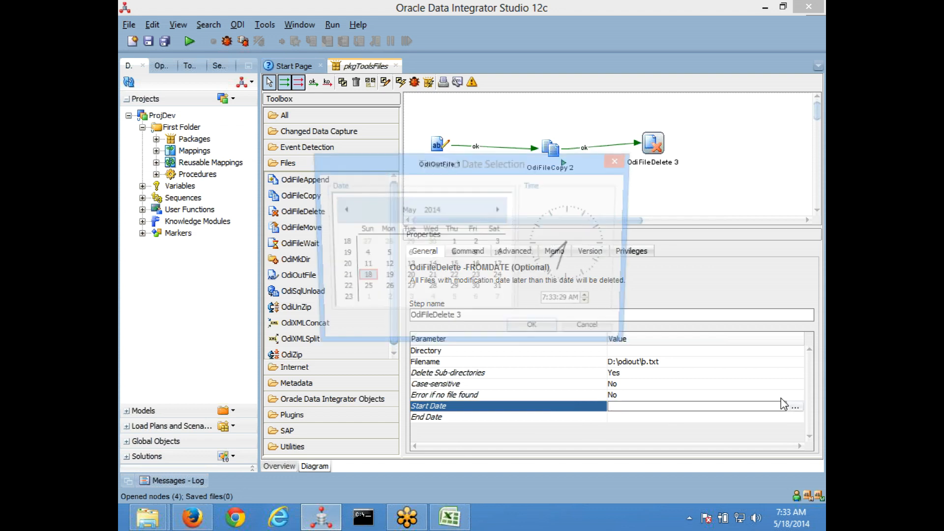
click(362, 279)
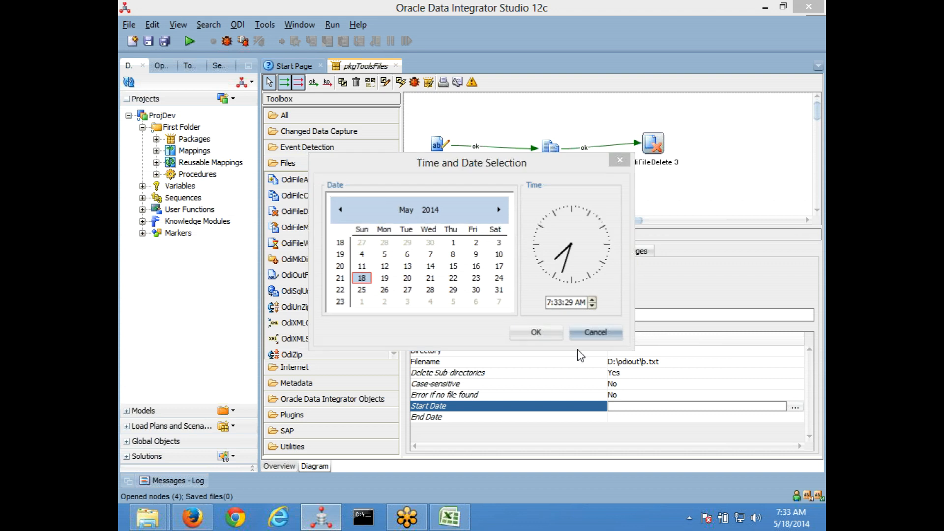
click(592, 332)
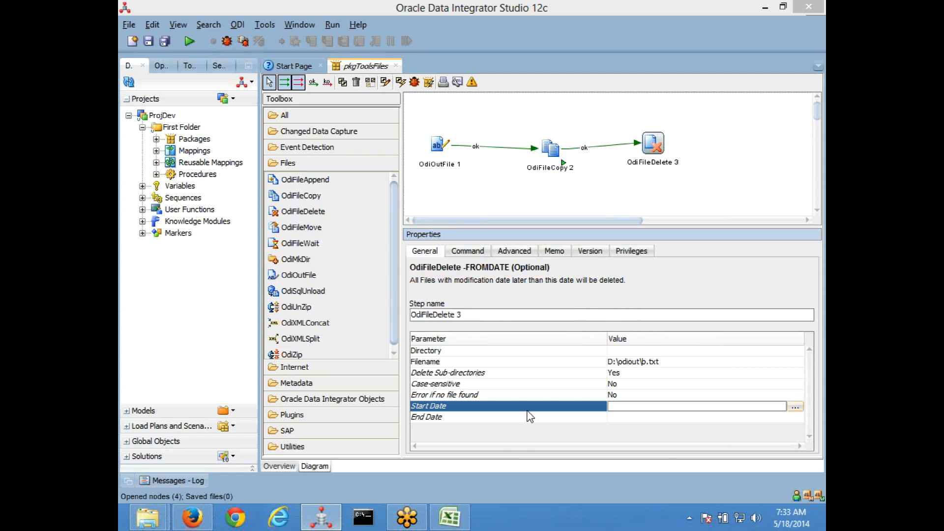
Switch to the Excel workbook and enter find -mtime 3 * - exe 'rm -f' in cell D23.
click(450, 517)
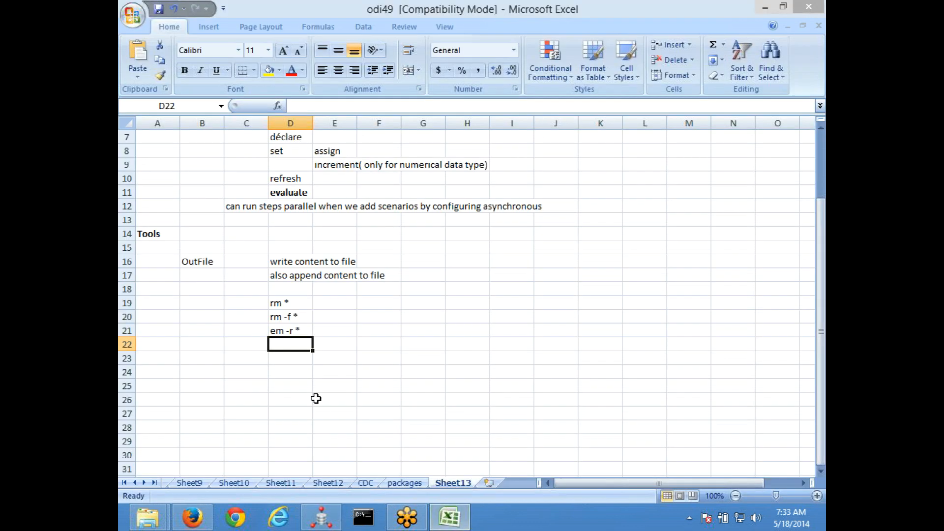
click(291, 358)
text(find -m)
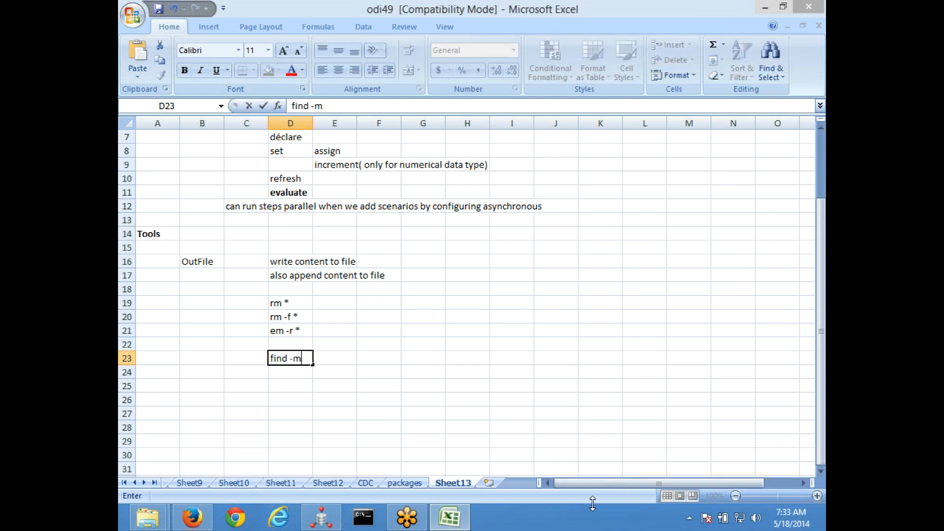
text(time)
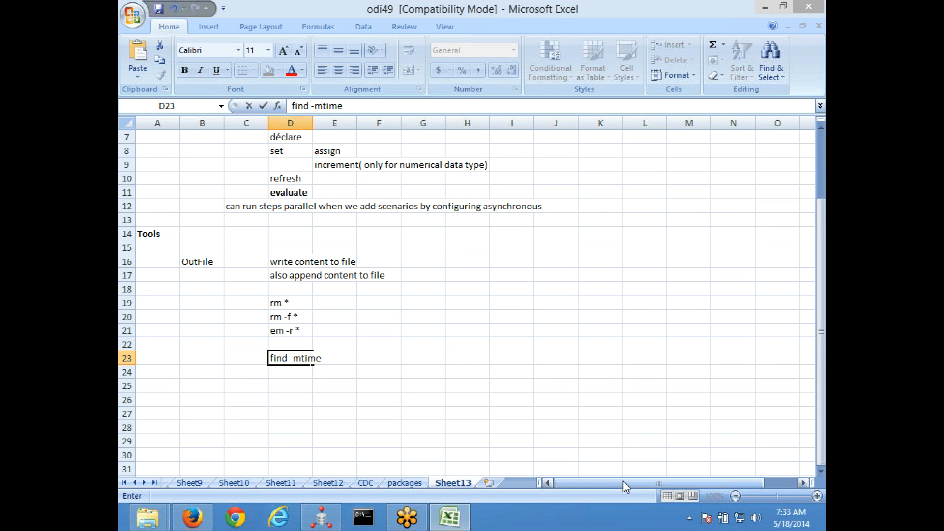
text(3)
text( *)
text( - exe)
text( 'em-d)
key(BackSpace)
key(BackSpace)
key(BackSpace)
key(BackSpace)
text(rm -d)
key(BackSpace)
text(f')
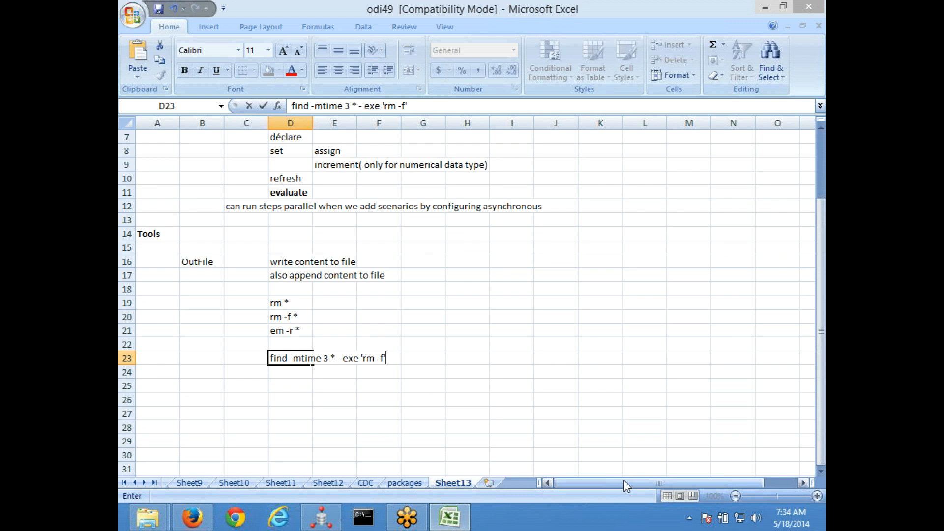
key(Return)
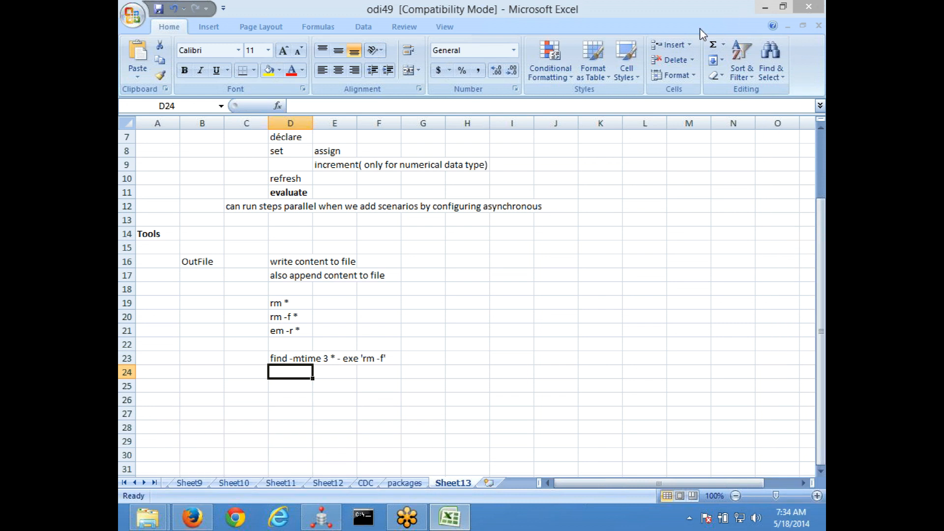
Return to Oracle Data Integrator Studio, make OdiFileDelete 3 the package's first step, and save the package.
click(766, 8)
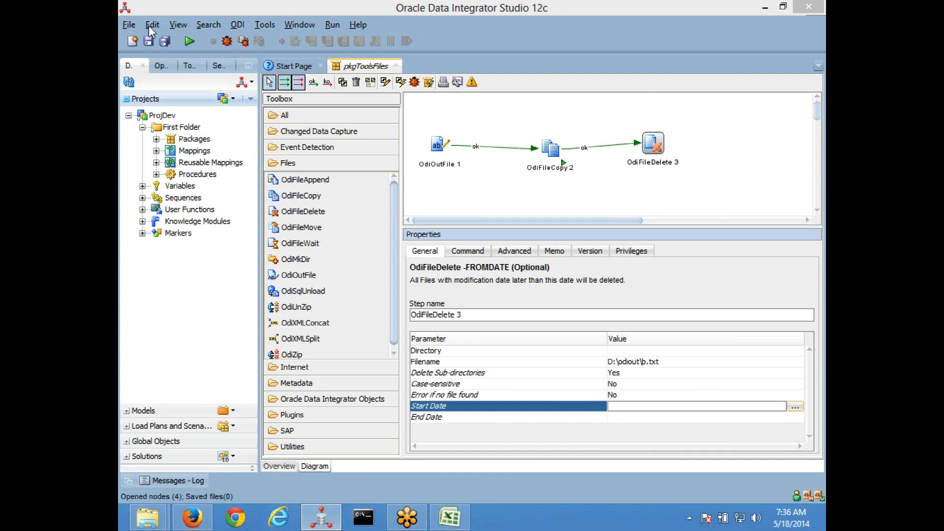
click(147, 42)
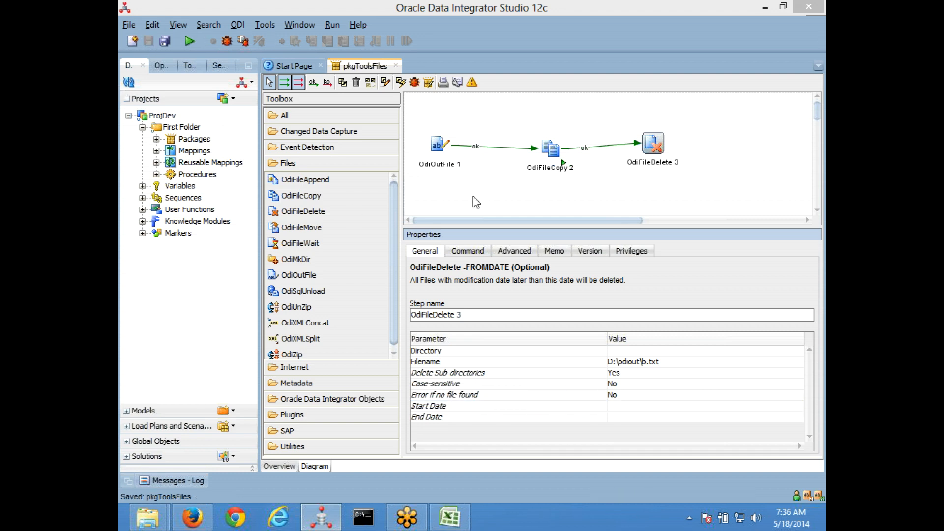
right_click(653, 145)
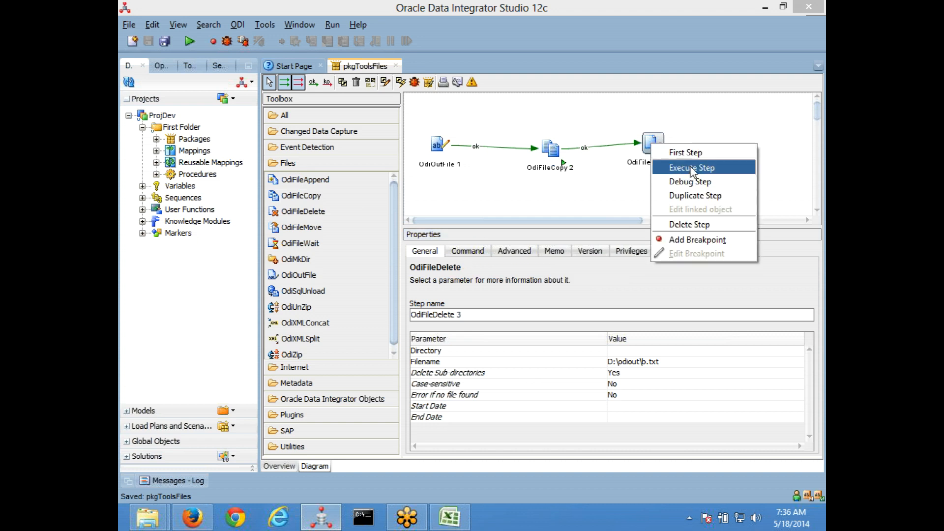
click(686, 153)
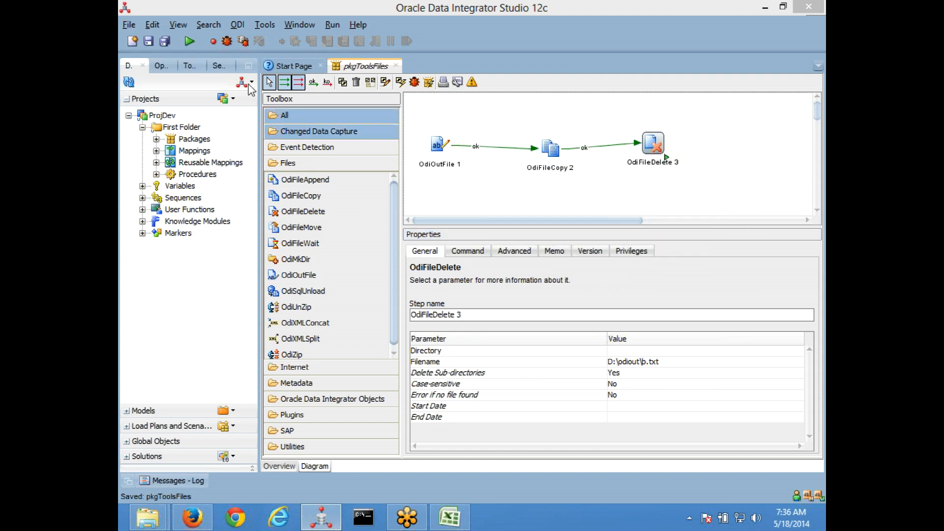
click(149, 42)
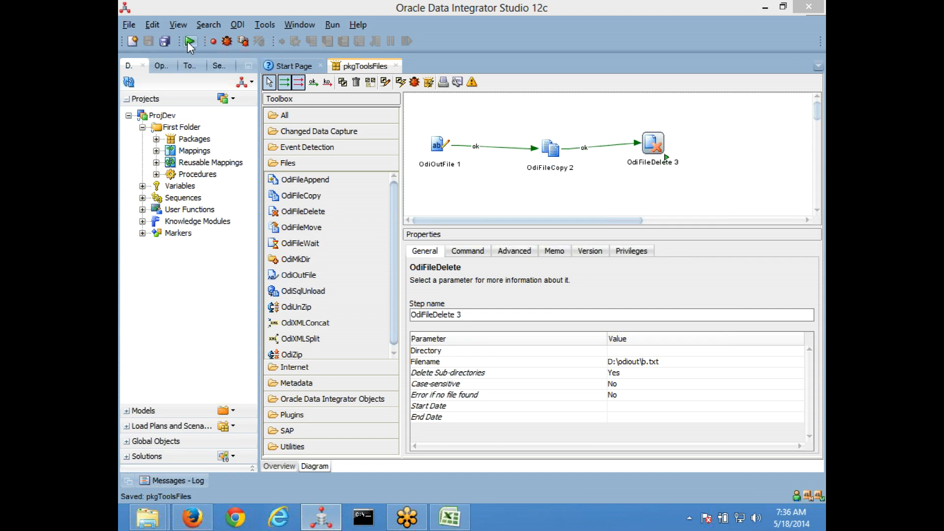
Run the pkgToolsFiles package from its OdiFileDelete step with the default options and dismiss the session message.
click(189, 42)
click(482, 303)
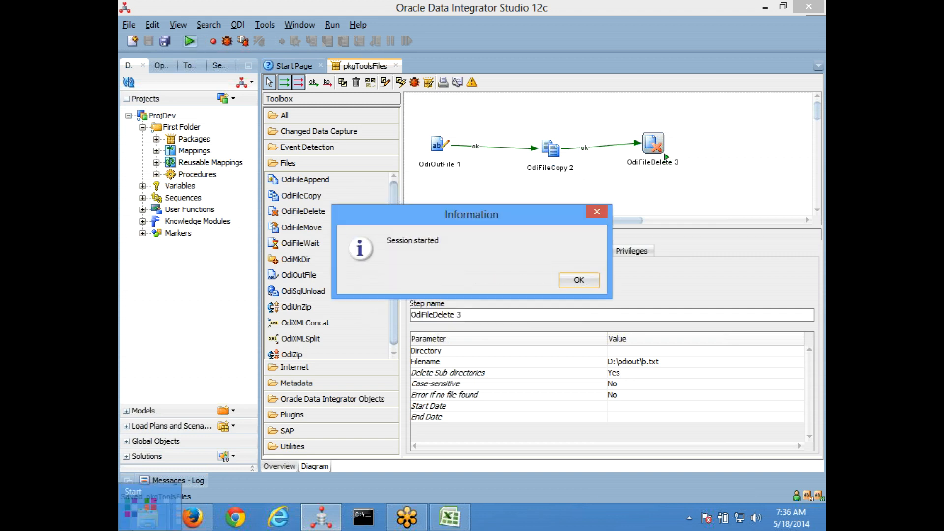
click(579, 279)
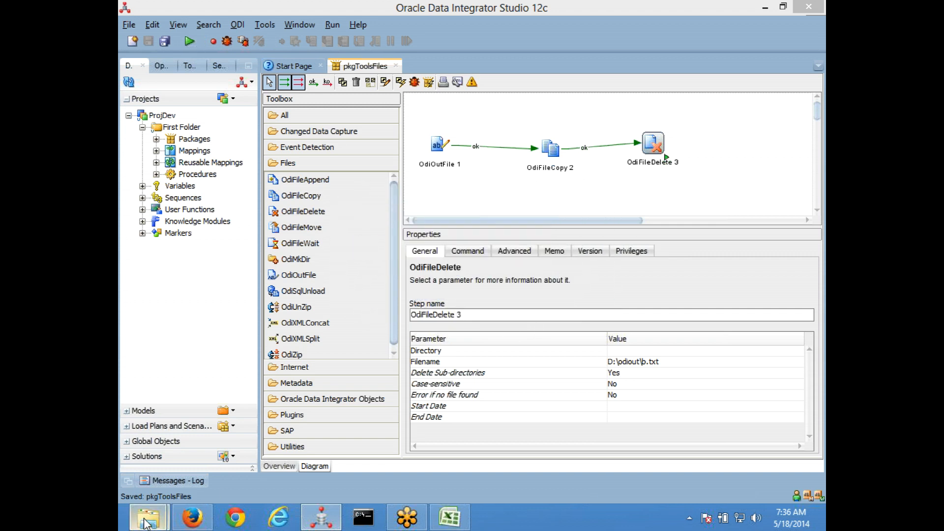
Switch to File Explorer to check the odiout folder for b.txt, and return to Oracle Data Integrator Studio.
mouse_move(147, 518)
click(358, 464)
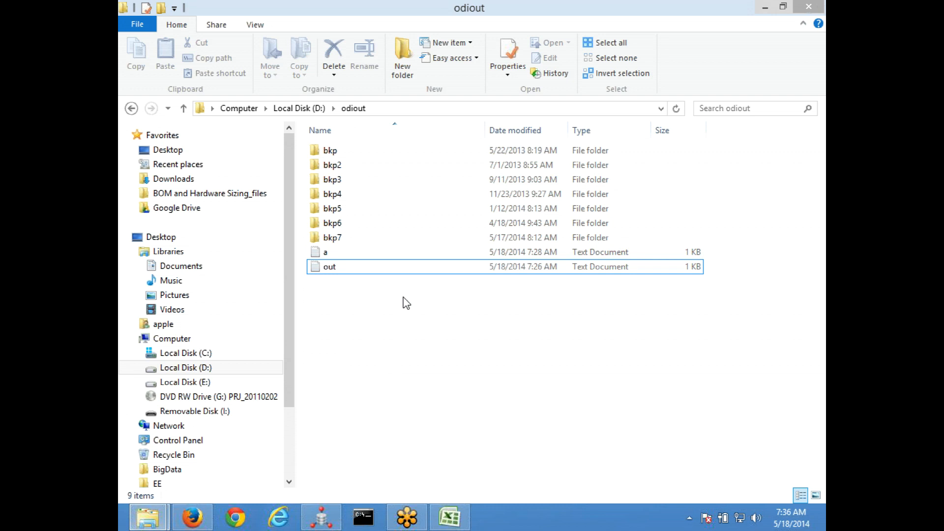
click(765, 8)
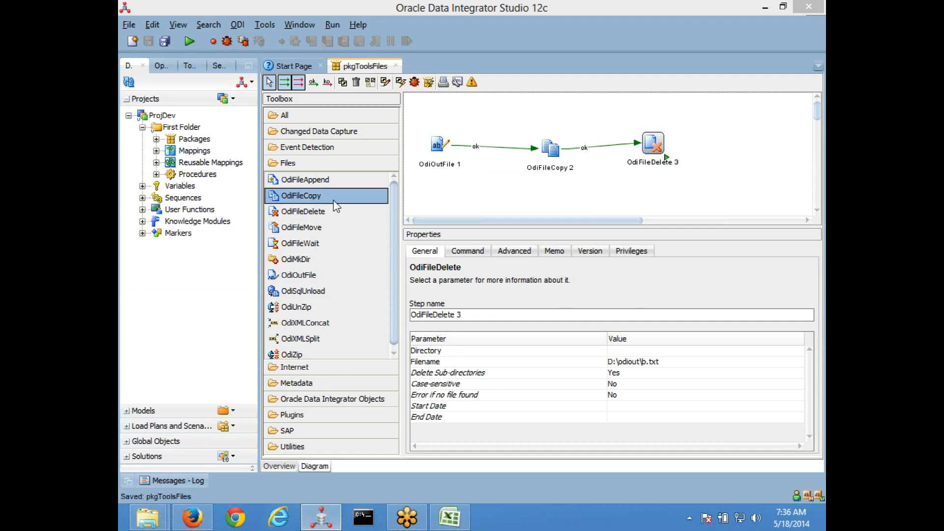
Add an OdiFileMove step beside OdiFileDelete 3 in the package diagram and connect the two with an ok link.
click(326, 228)
click(730, 155)
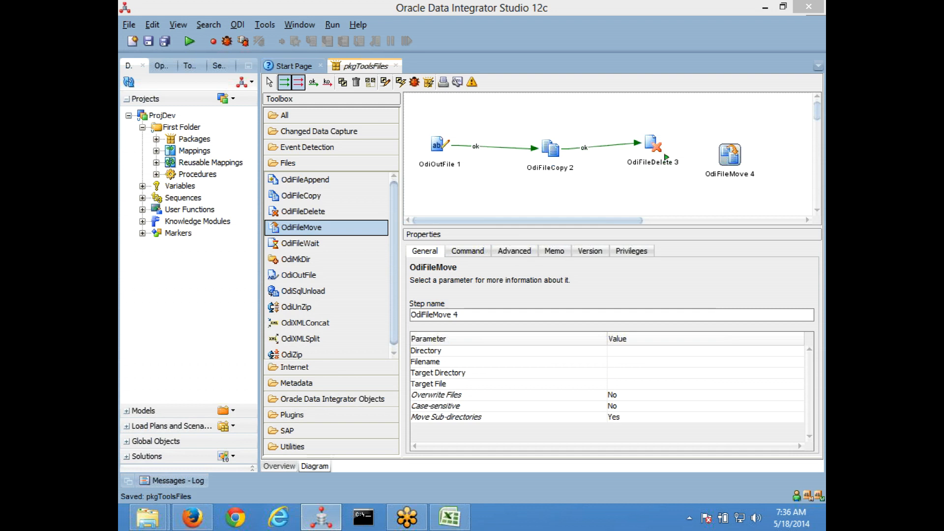
click(269, 82)
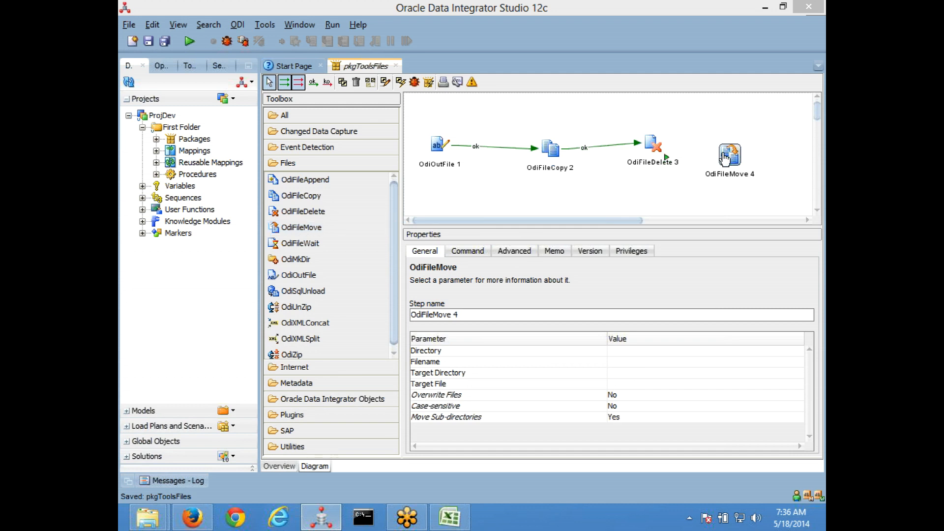
drag(725, 159, 747, 151)
click(313, 82)
drag(654, 143, 743, 147)
click(270, 82)
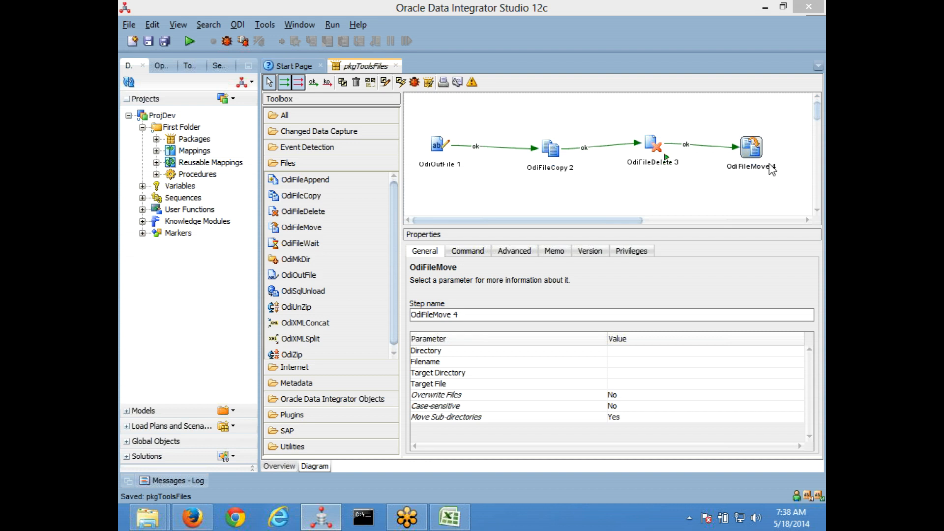
Set OdiFileMove 4's Filename to D:\odiout\a.txt and Target File to D:\odiout\a1.txt, and review its optional parameters.
click(507, 352)
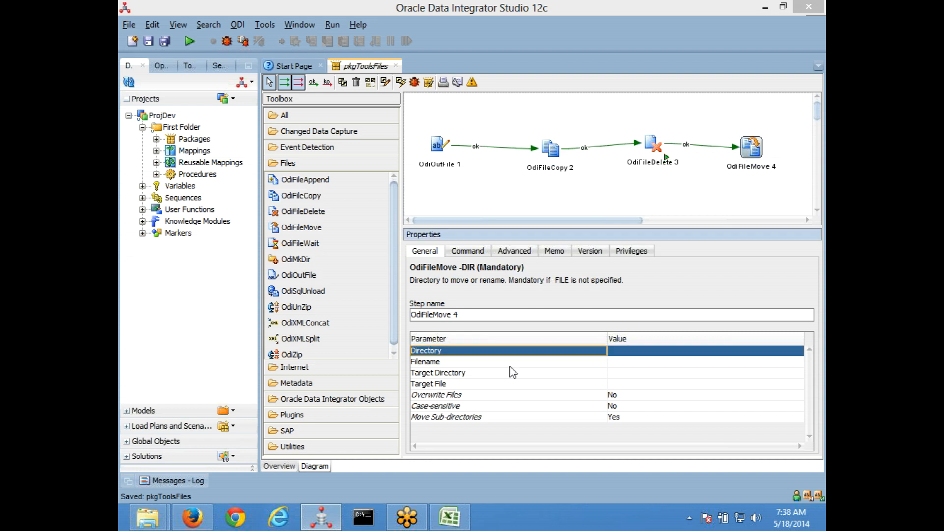
click(522, 363)
click(659, 362)
text(D:\odiout\a.txt)
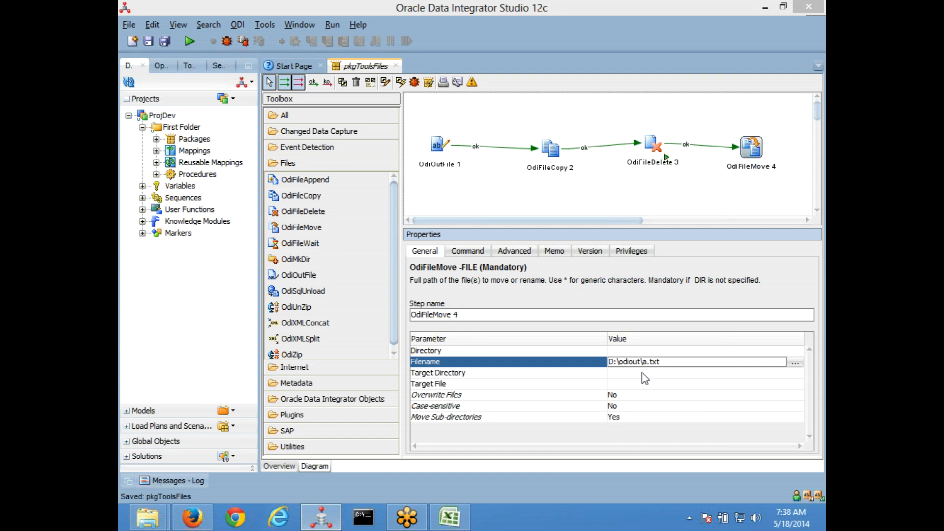
click(524, 377)
click(638, 384)
text(D:\odiout\a.txt)
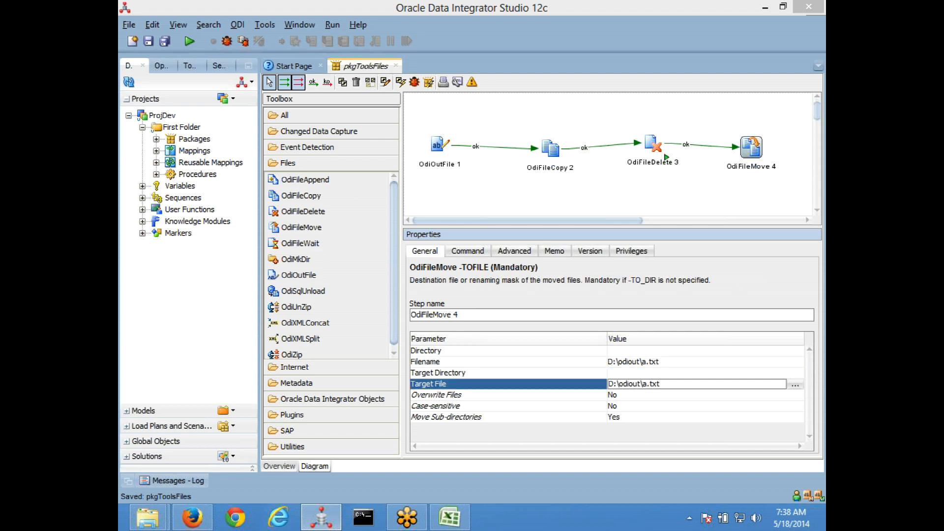
text(1)
click(491, 395)
click(521, 408)
click(529, 419)
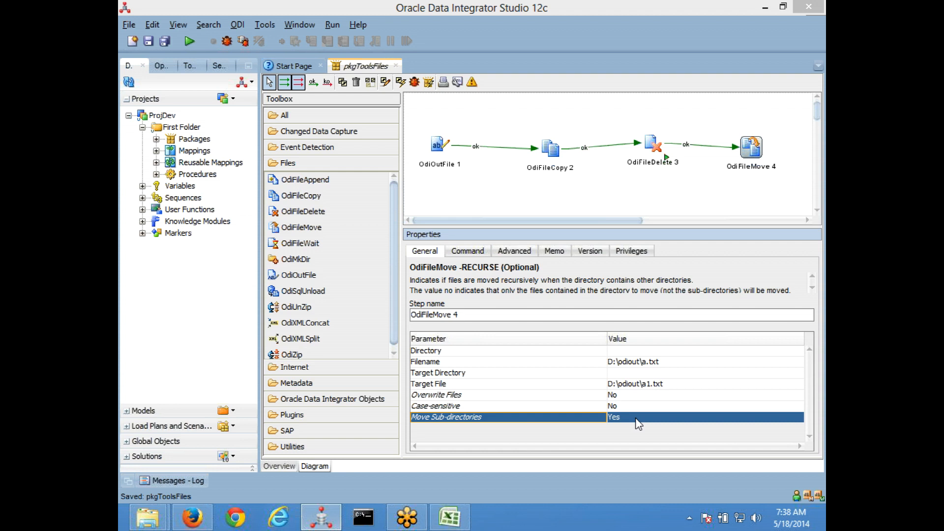
click(660, 362)
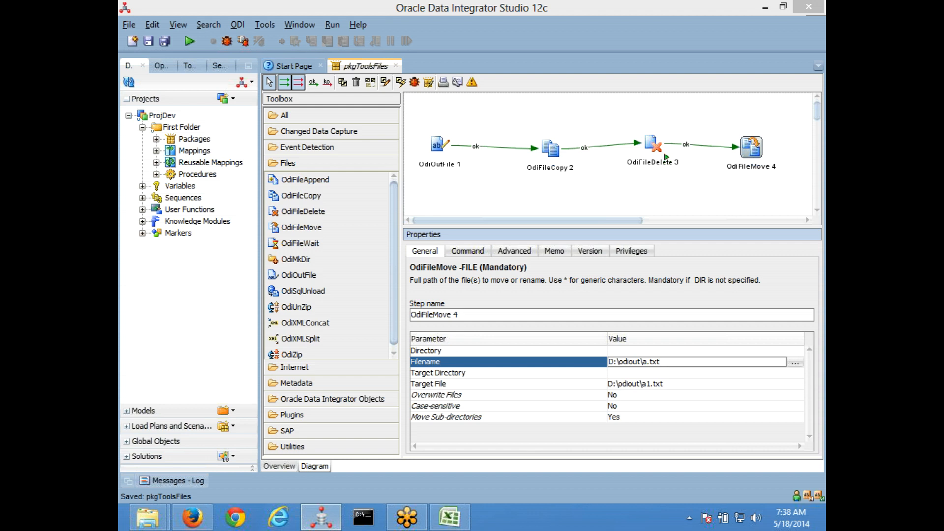
Save the pkgToolsFiles package, run it with the default options, and dismiss the session message.
click(147, 42)
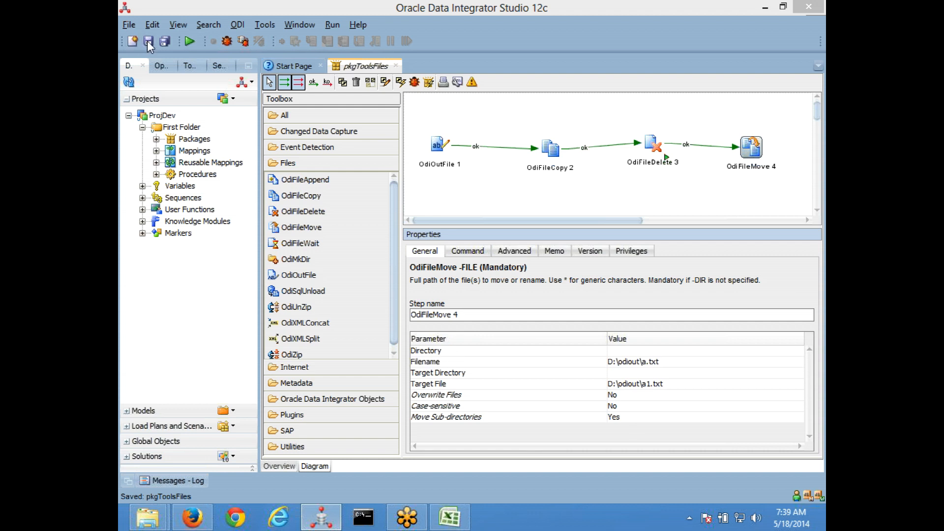
click(190, 41)
click(484, 303)
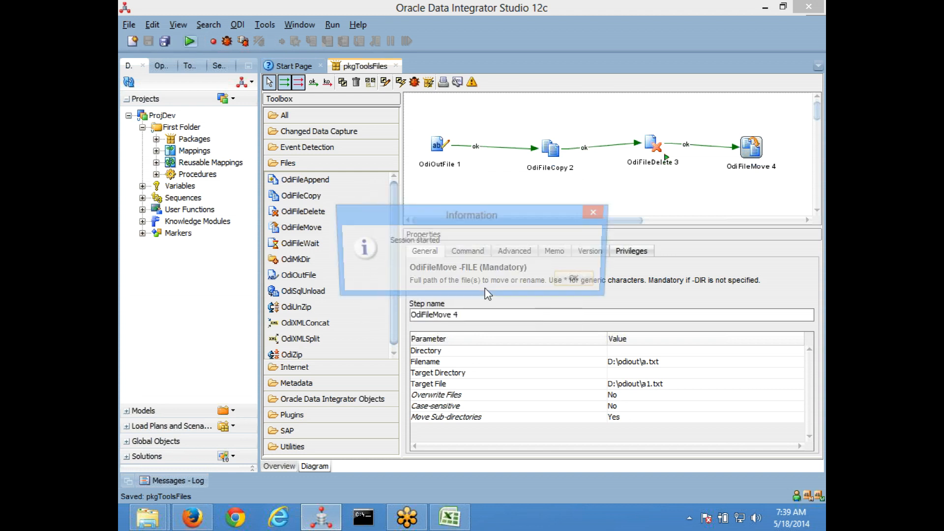
click(573, 281)
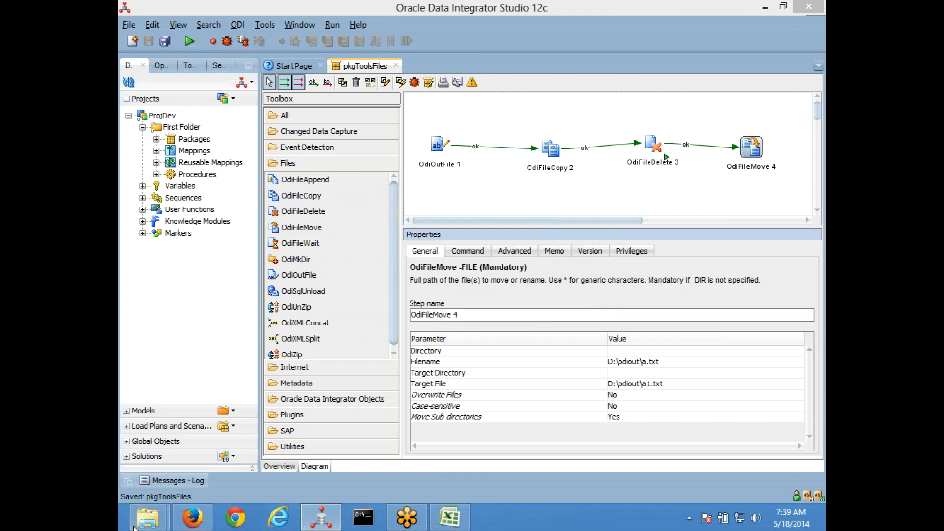
Switch to File Explorer to check the odiout folder for the renamed file, and return to Oracle Data Integrator Studio.
mouse_move(144, 525)
click(418, 459)
click(344, 268)
click(348, 321)
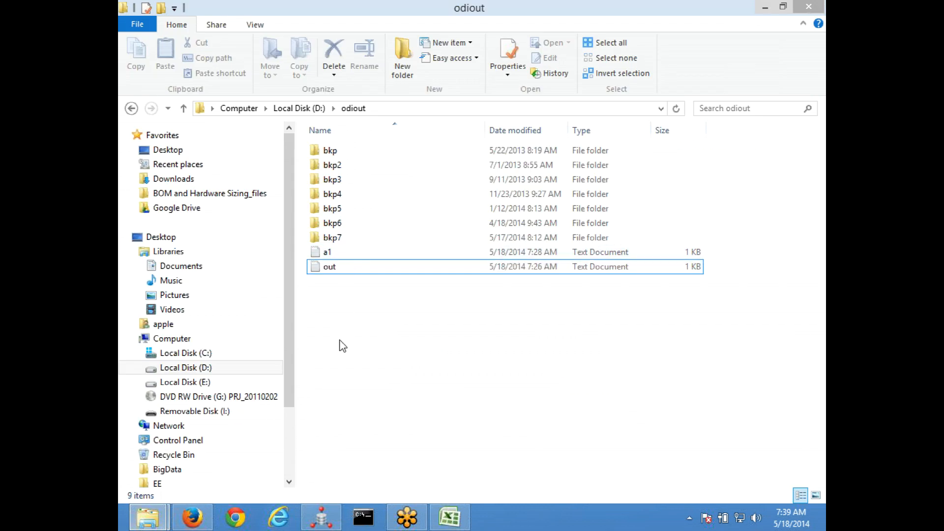
click(766, 11)
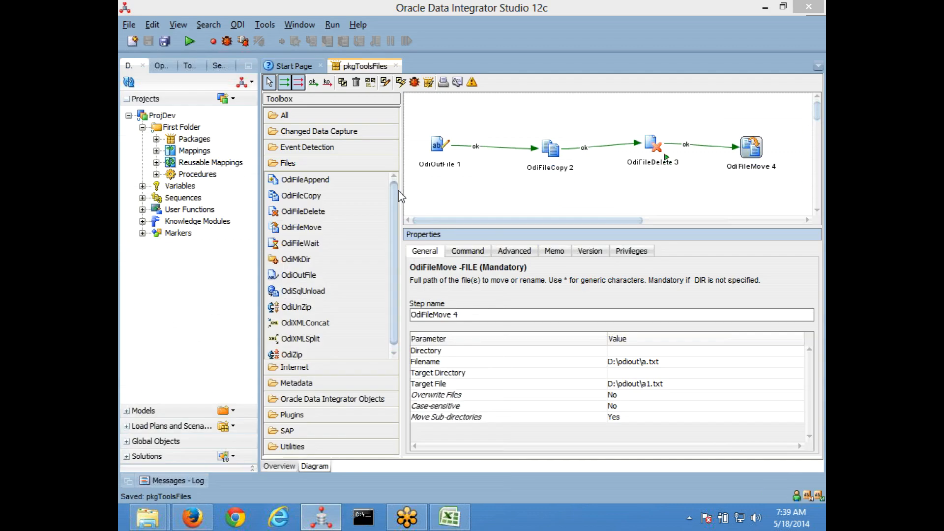
Make OdiFileMove 4 the first step of the package.
click(749, 148)
right_click(751, 148)
click(770, 154)
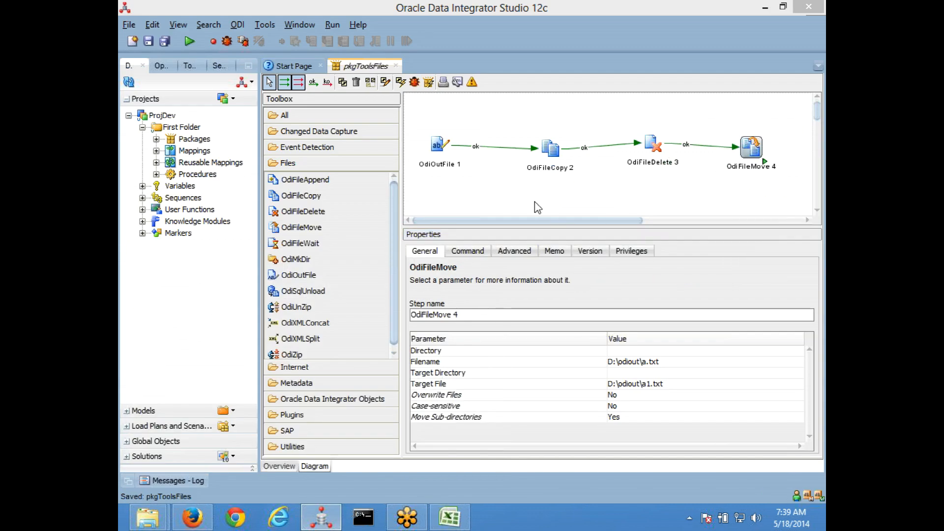